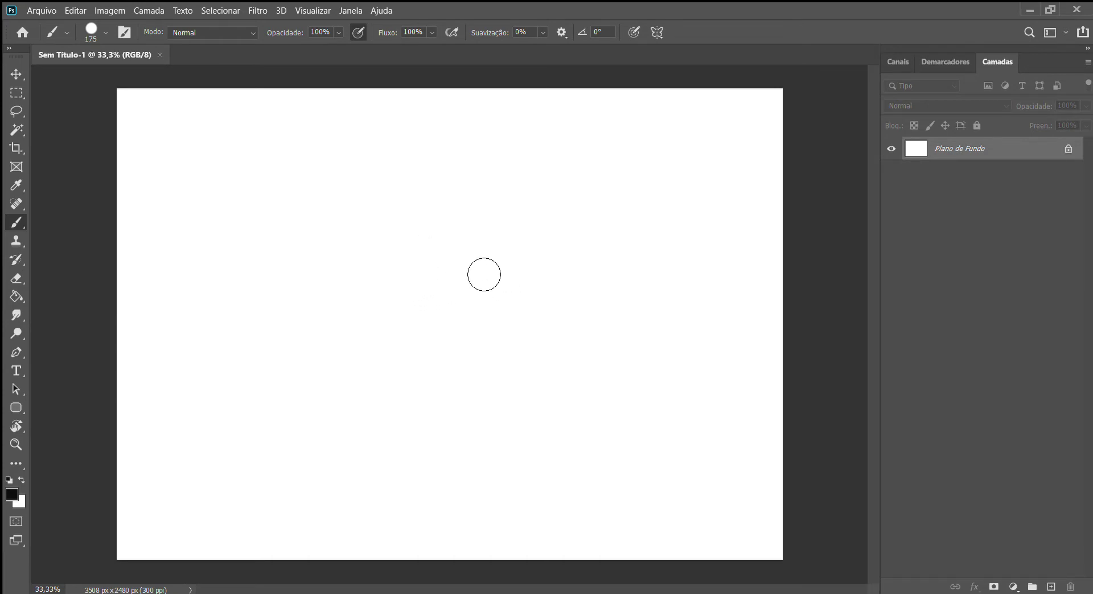
Paint trial soft grey brush strokes, then undo them.
mouse_move(461, 271)
left_mouse_down()
mouse_move(489, 327)
mouse_move(501, 293)
mouse_move(534, 281)
mouse_move(507, 278)
mouse_move(503, 300)
mouse_move(496, 278)
mouse_move(488, 285)
left_mouse_up()
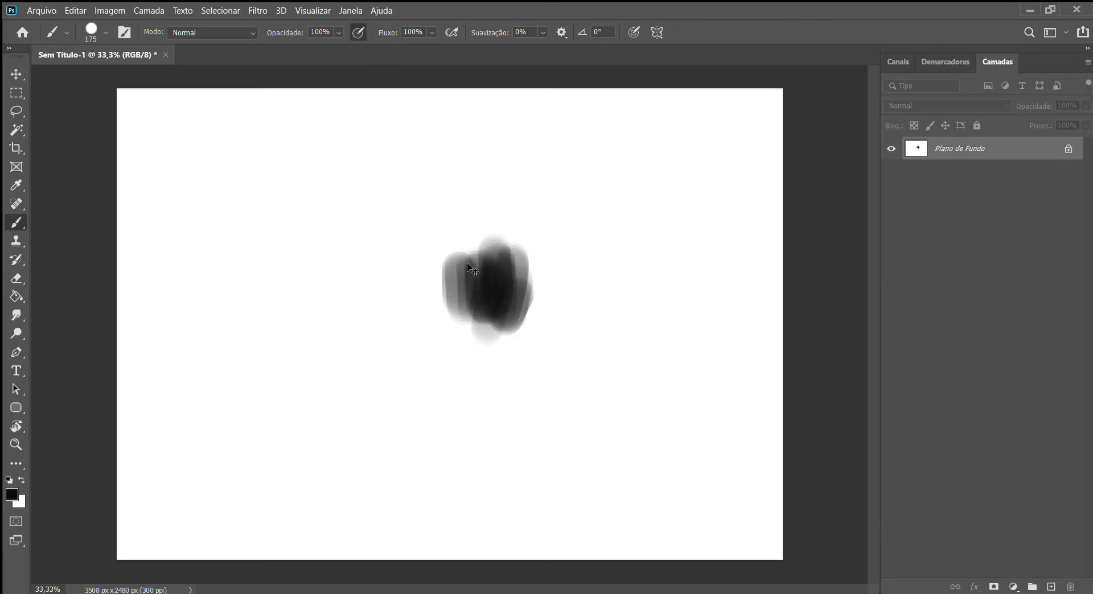
key("ctrl+z")
key("ctrl+z")
key("ctrl+z")
key("ctrl+z")
key("ctrl+z")
key("ctrl+z")
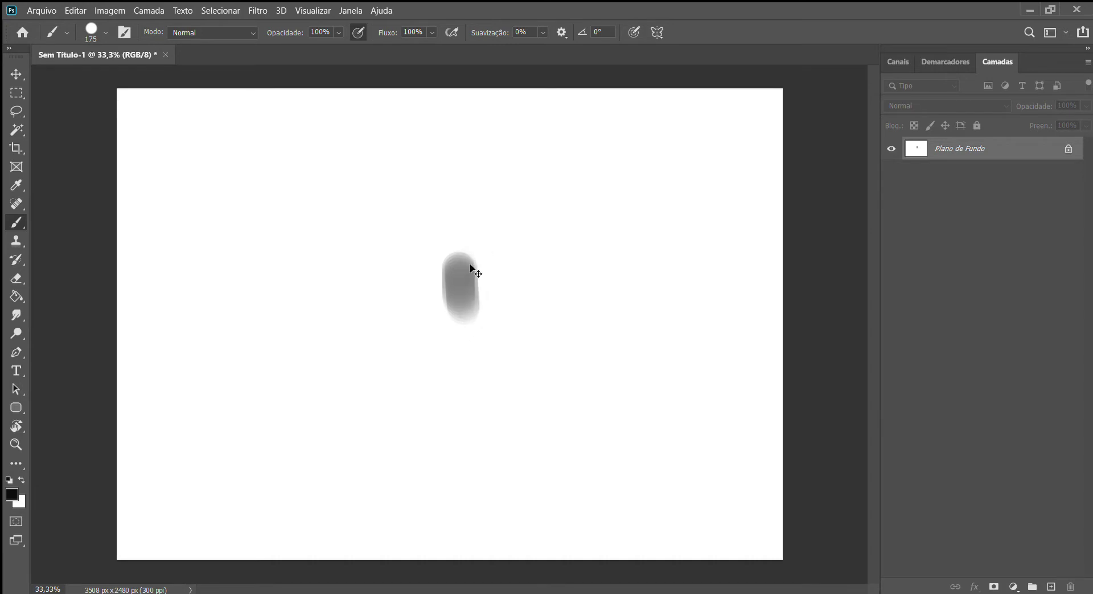
key("ctrl+z")
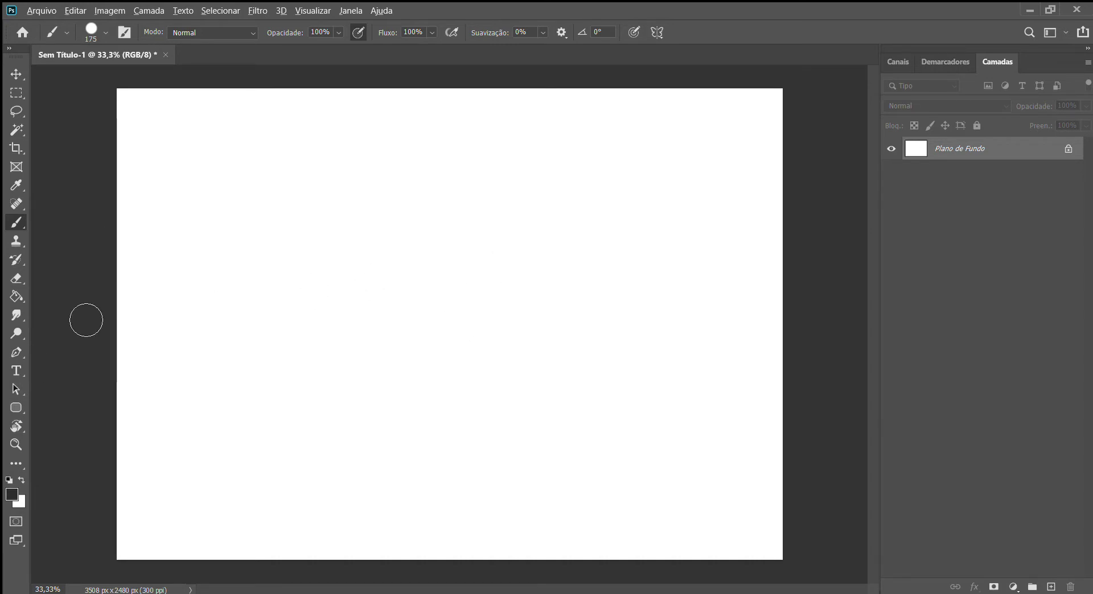
mouse_move(510, 247)
left_mouse_down()
mouse_move(515, 283)
mouse_move(527, 273)
mouse_move(505, 247)
mouse_move(511, 292)
mouse_move(530, 251)
mouse_move(530, 300)
mouse_move(541, 288)
mouse_move(532, 247)
mouse_move(510, 262)
mouse_move(521, 279)
left_mouse_up()
left_click(536, 244, "alt")
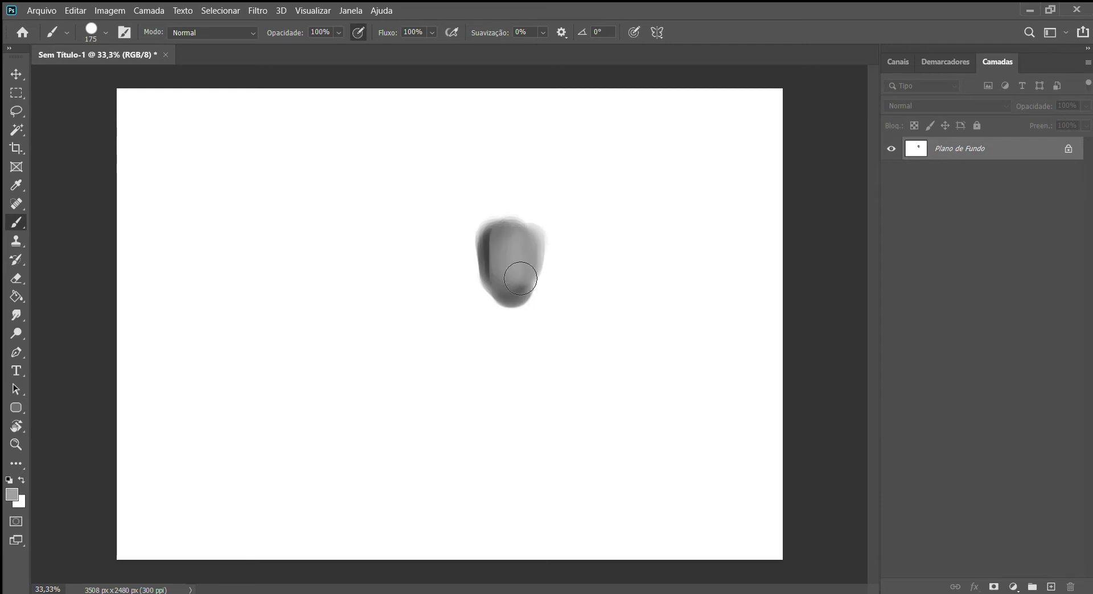
key("ctrl+z")
key("ctrl+z")
key("ctrl+z")
key("ctrl+z")
key("ctrl+z")
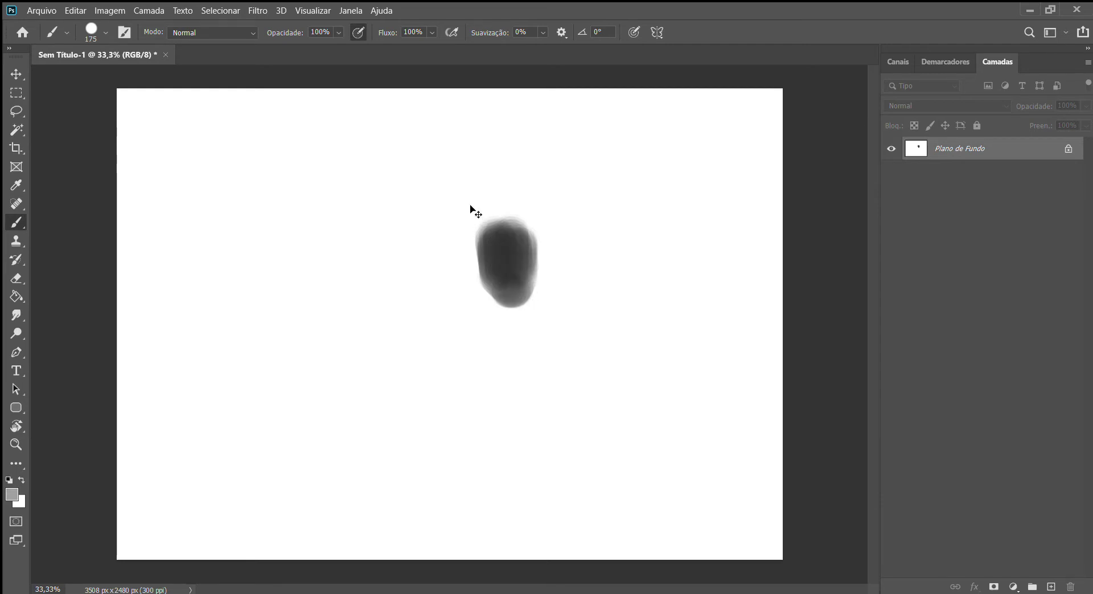
key("ctrl+z")
key("ctrl+z")
Erase the remaining grey blob with a size-400 eraser.
key("ctrl+z")
left_click(17, 278)
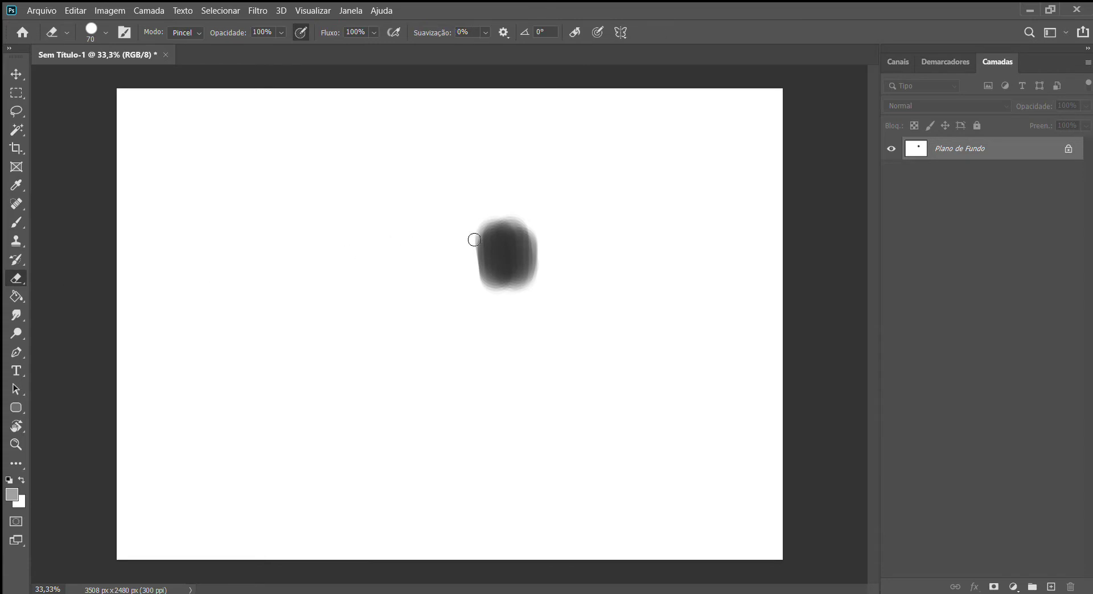
left_click(527, 233)
key("bracketright")
key("bracketright")
key("bracketright")
key("bracketright")
key("bracketright")
key("bracketright")
key("bracketright")
key("bracketright")
key("bracketright")
key("ctrl+z")
key("ctrl+z")
Add empty layers up to Camada 8 and paint a flat grey egg-shaped head on it.
left_click(1051, 588)
left_click(1052, 587)
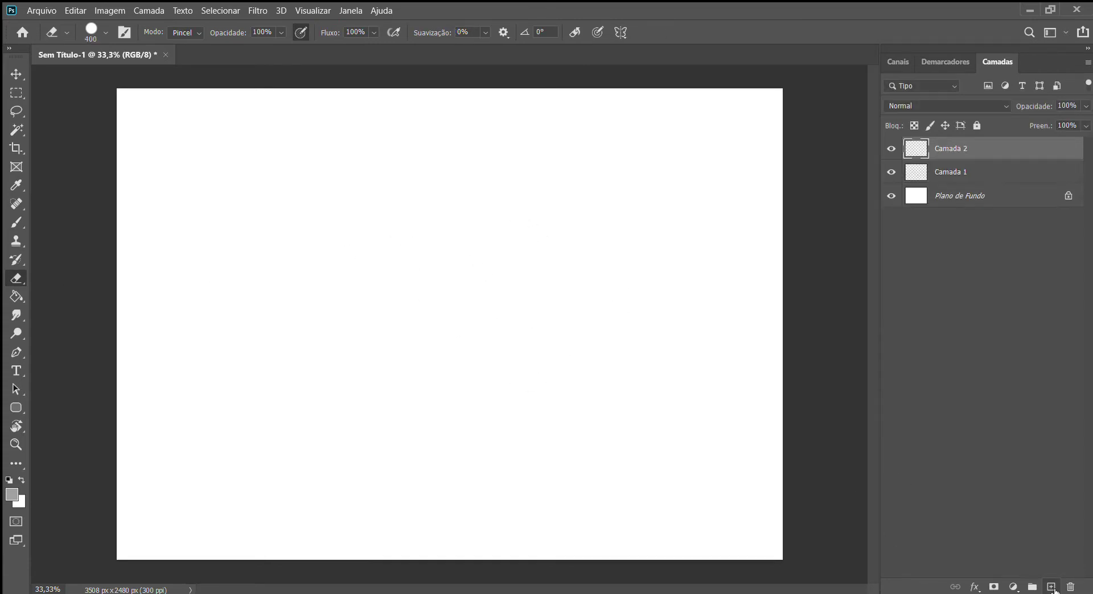
double_click(1052, 587)
double_click(1052, 587)
left_click(17, 222)
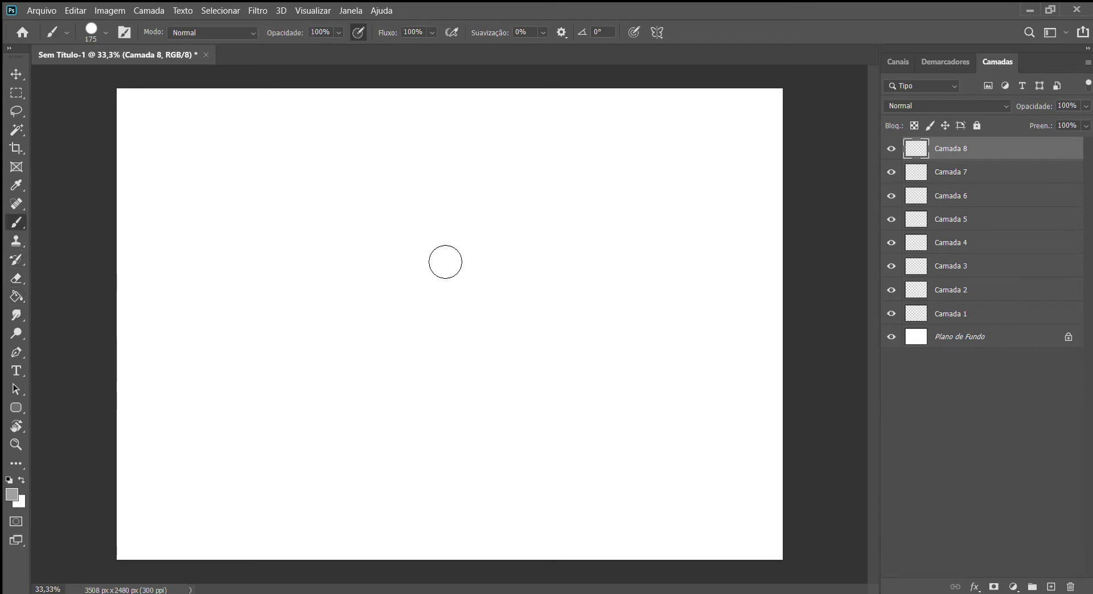
mouse_move(429, 219)
left_mouse_down()
mouse_move(446, 267)
mouse_move(452, 236)
mouse_move(436, 234)
mouse_move(453, 280)
mouse_move(453, 241)
mouse_move(458, 282)
mouse_move(439, 280)
mouse_move(434, 237)
mouse_move(461, 285)
mouse_move(464, 259)
mouse_move(452, 244)
mouse_move(439, 288)
mouse_move(454, 311)
mouse_move(471, 292)
mouse_move(461, 307)
mouse_move(476, 244)
mouse_move(467, 275)
mouse_move(435, 283)
mouse_move(433, 244)
mouse_move(437, 285)
mouse_move(456, 306)
mouse_move(432, 247)
mouse_move(429, 266)
mouse_move(454, 229)
mouse_move(473, 241)
mouse_move(471, 268)
mouse_move(476, 232)
mouse_move(440, 224)
mouse_move(427, 281)
mouse_move(464, 310)
mouse_move(439, 296)
mouse_move(451, 298)
left_mouse_up()
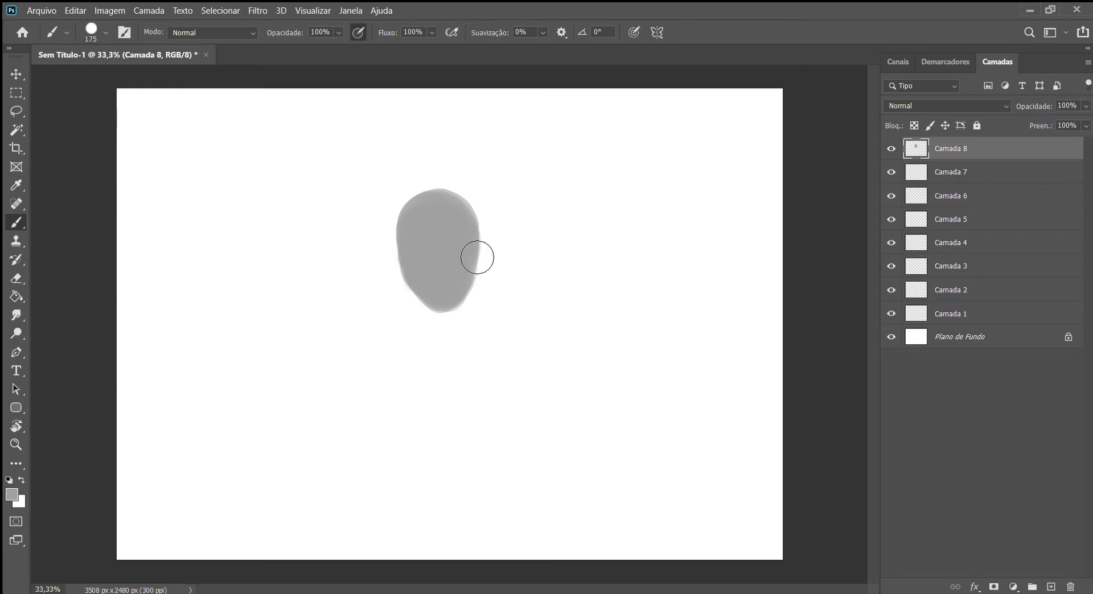
left_click_drag(466, 232, 449, 225)
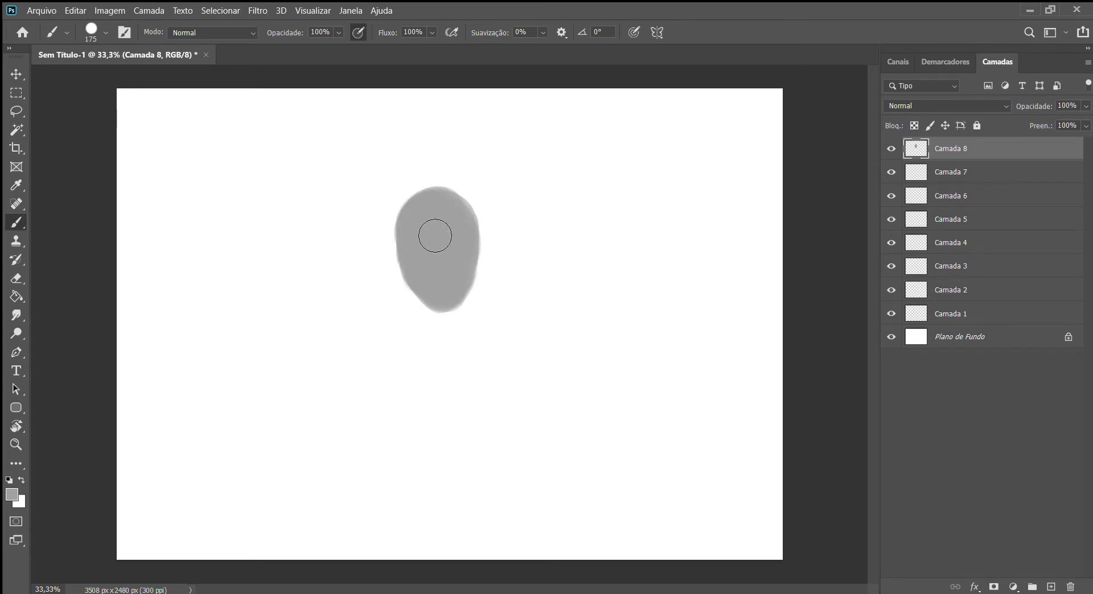
mouse_move(458, 226)
left_mouse_down()
mouse_move(472, 233)
mouse_move(466, 288)
left_mouse_up()
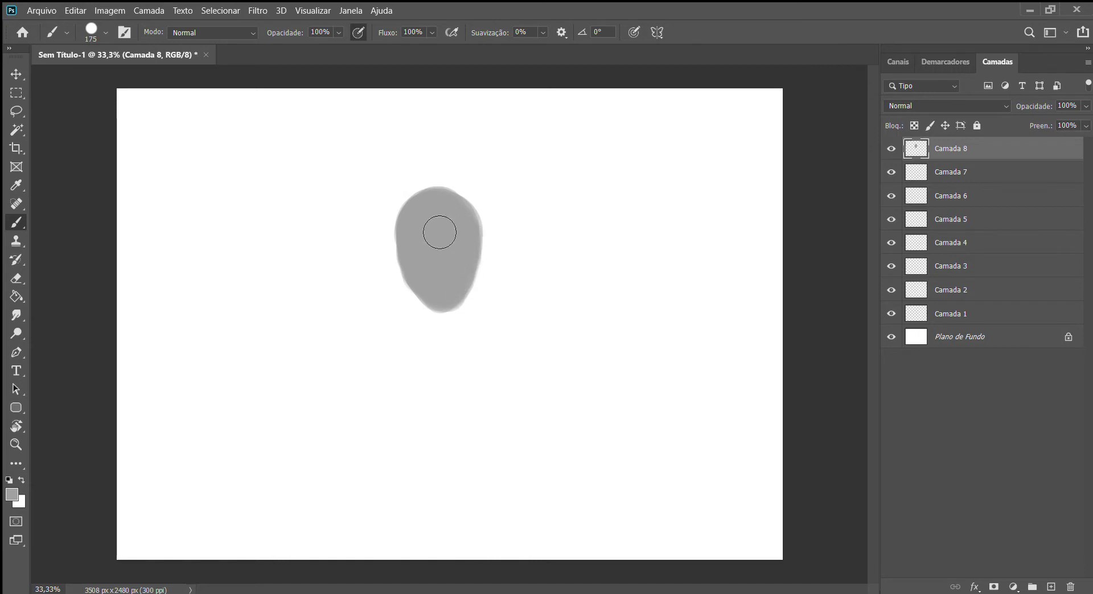
left_click_drag(435, 255, 439, 273)
left_click(16, 185)
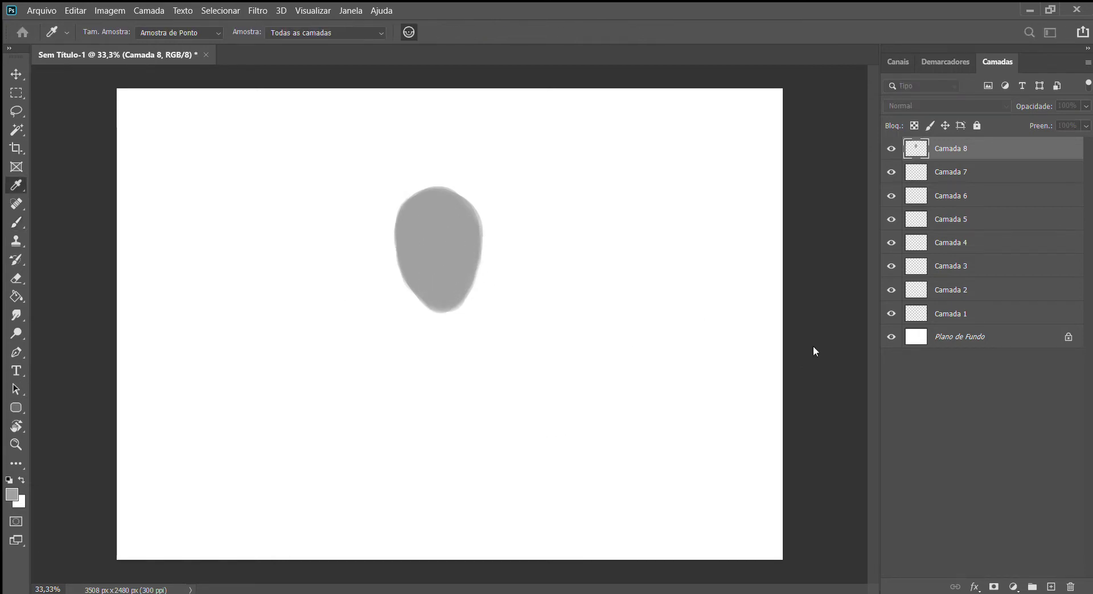
With a size-25 brush, paint dark grey marks for the nose line on the head.
key("b")
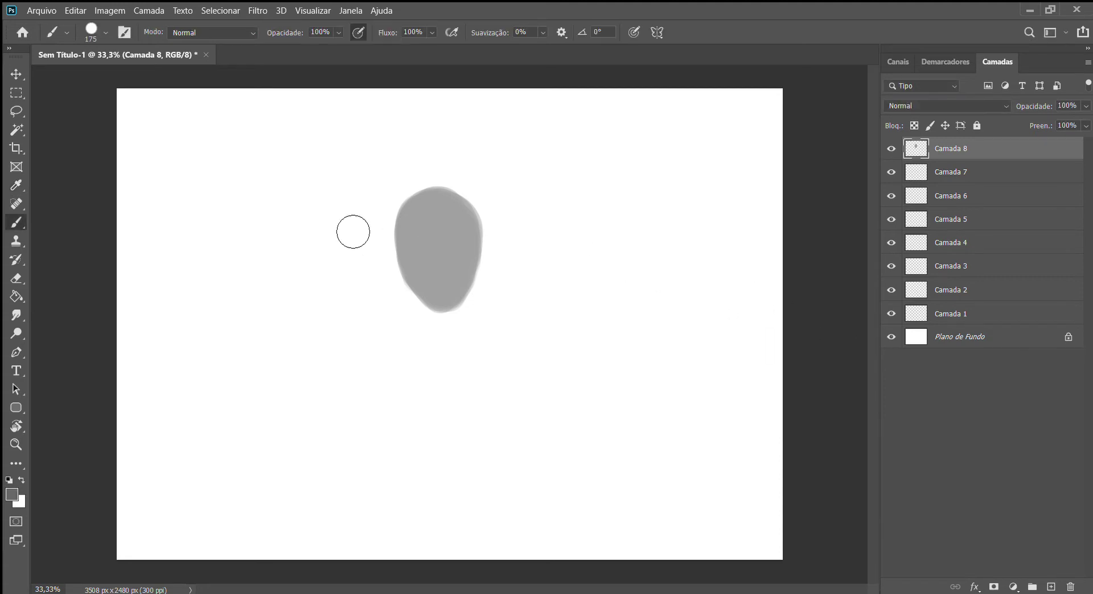
key("bracketleft")
key("bracketleft")
key("bracketleft")
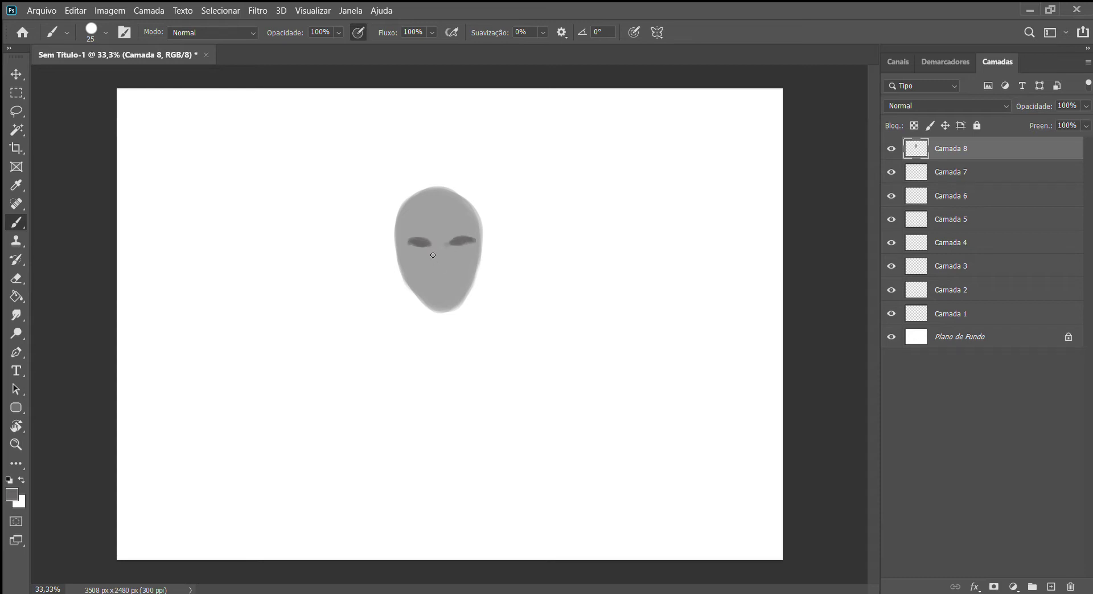
left_click_drag(444, 246, 446, 264)
left_click(431, 269)
Zoom in on the face, sample a lighter grey and set the brush to size 20.
key("i")
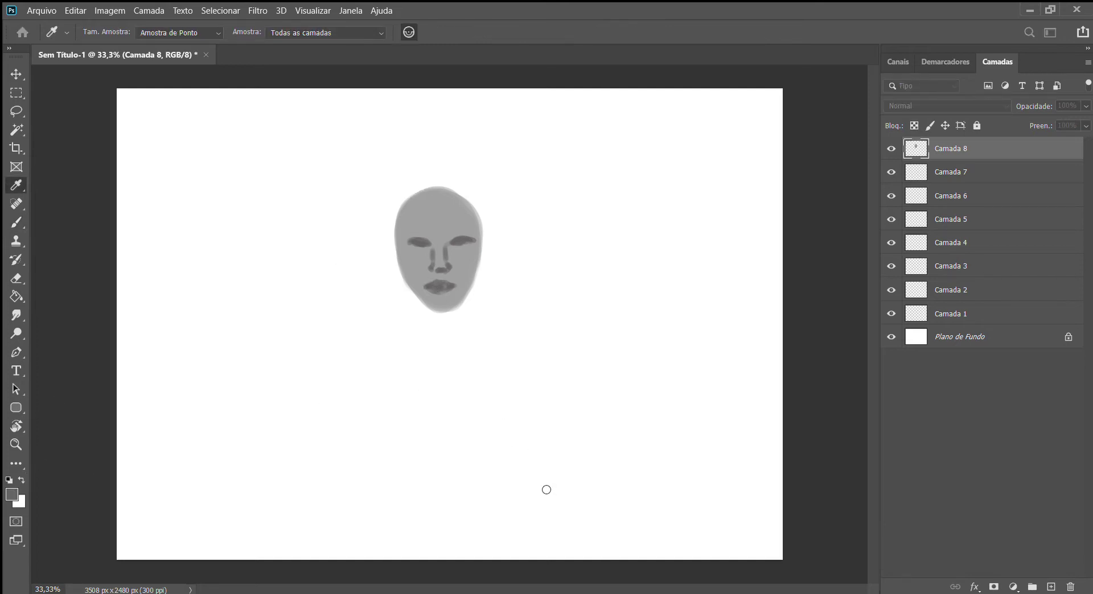
key("b")
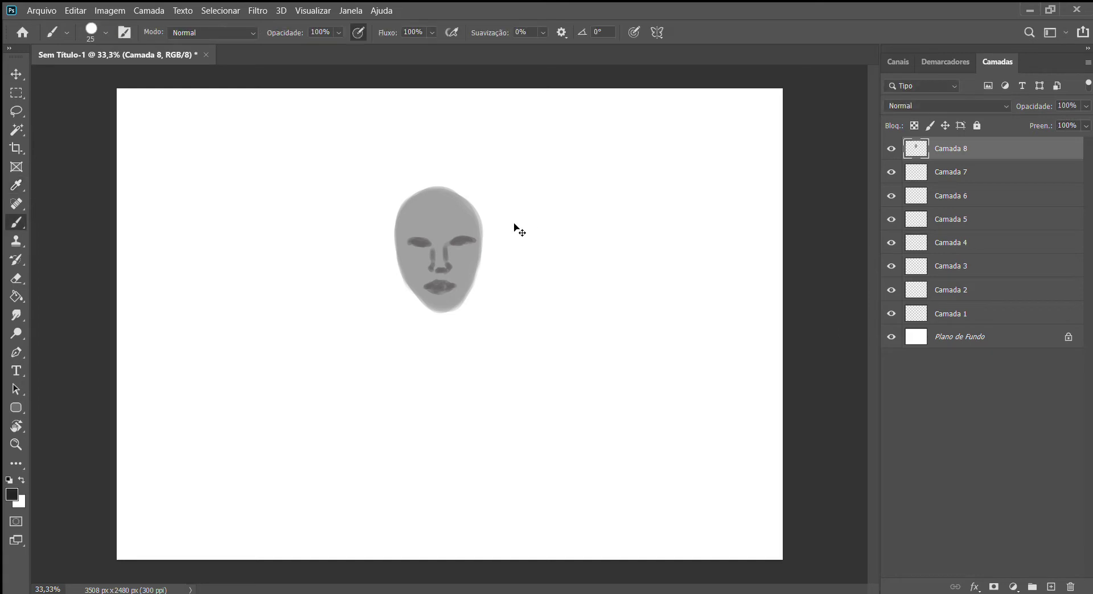
key("ctrl+plus")
key("ctrl+plus")
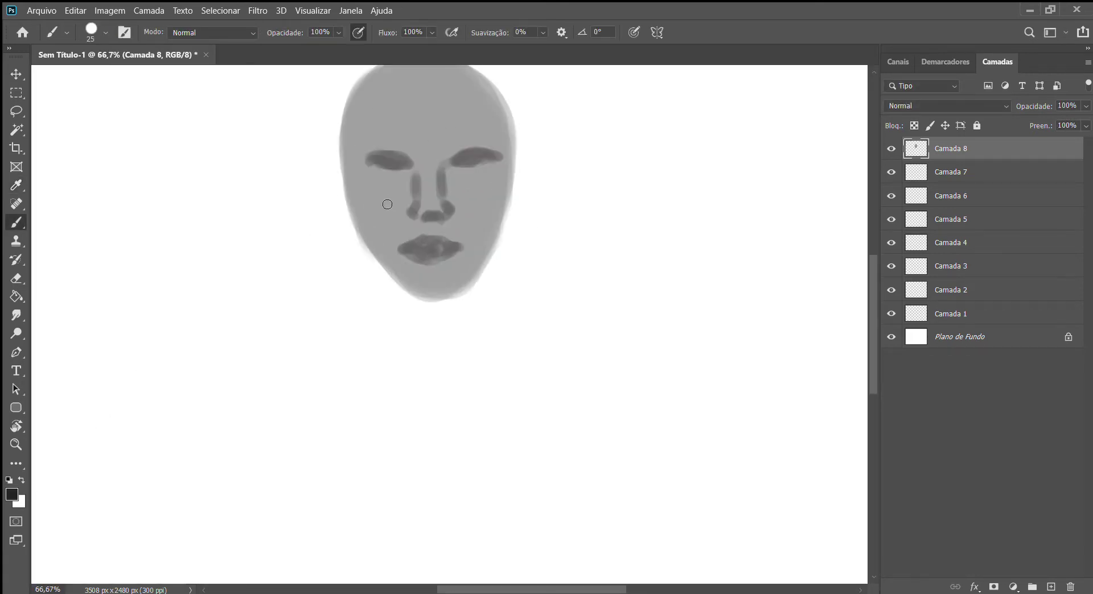
key("i")
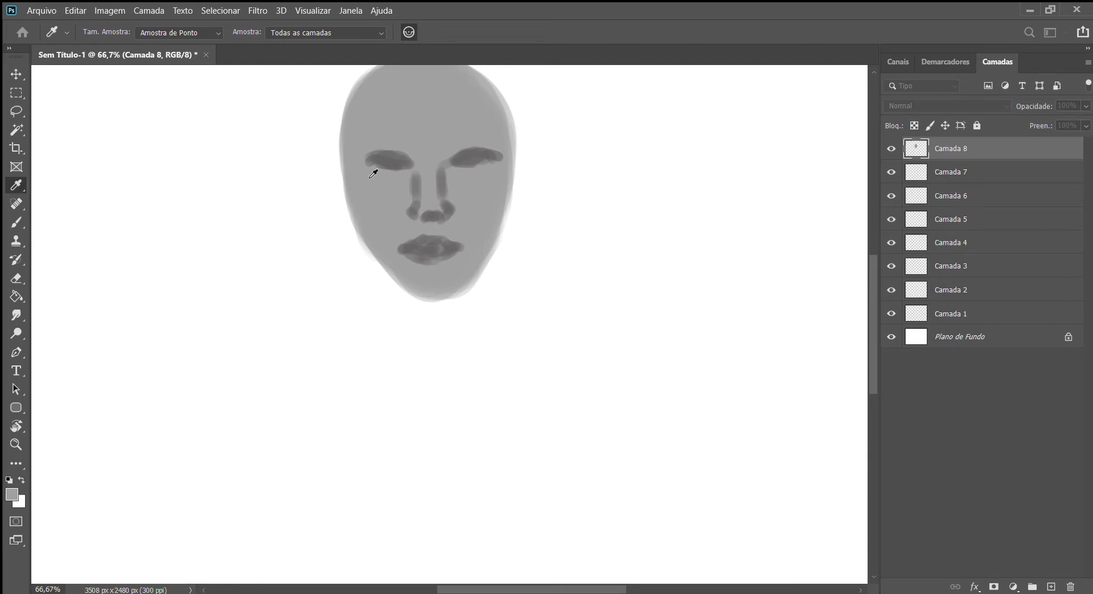
key("b")
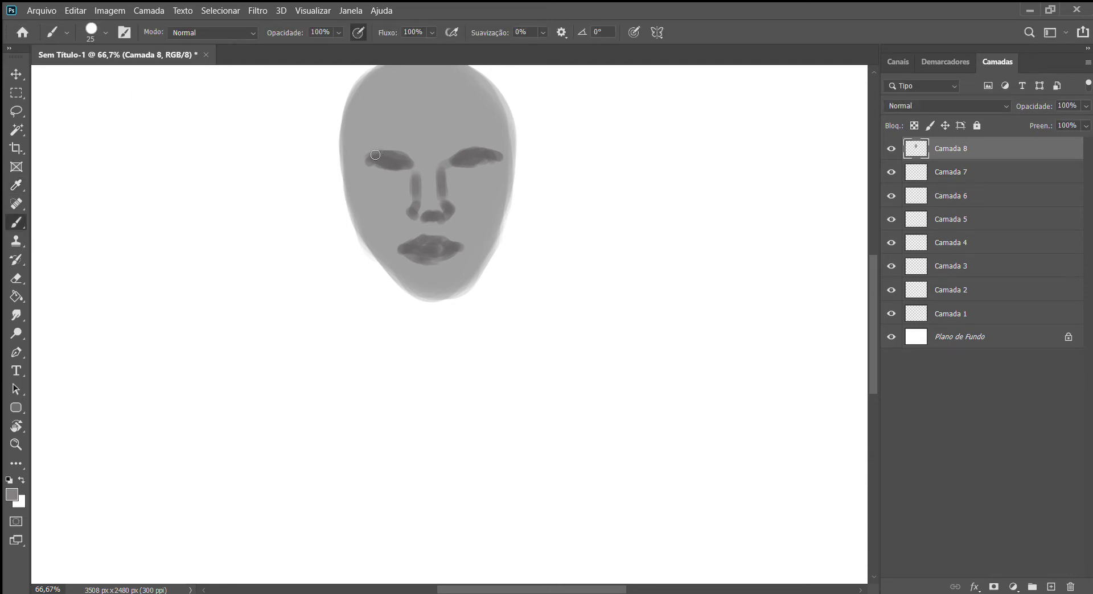
key("bracketleft")
key("bracketleft")
key("bracketright")
Fill both eyes with pinkish grey, then reset to black at brush size 10.
left_click_drag(386, 160, 399, 166)
left_click_drag(385, 159, 402, 162)
left_click_drag(473, 162, 481, 160)
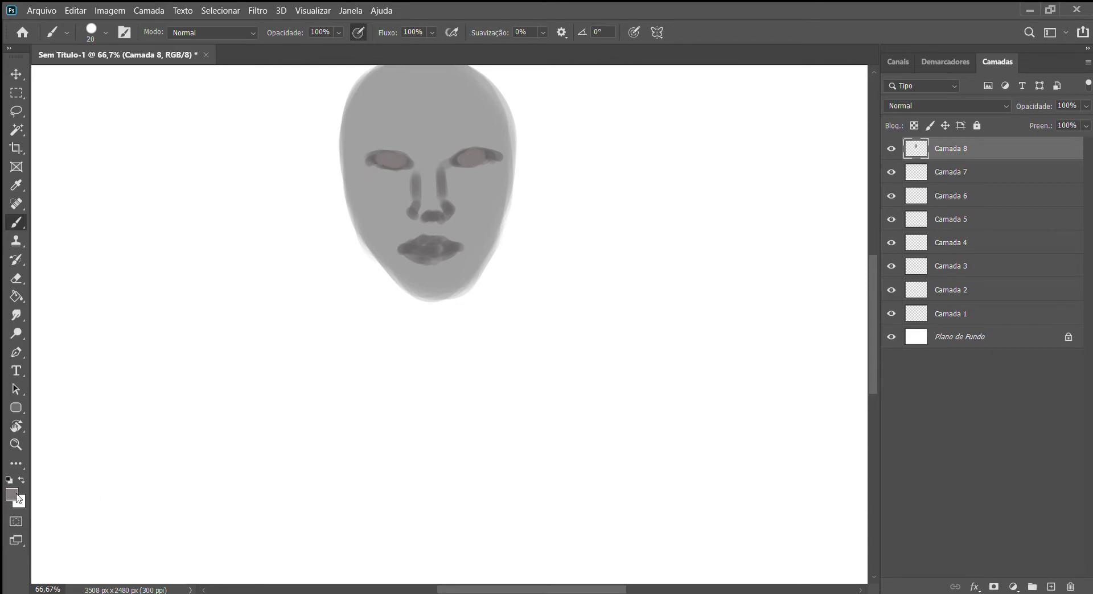
key("i")
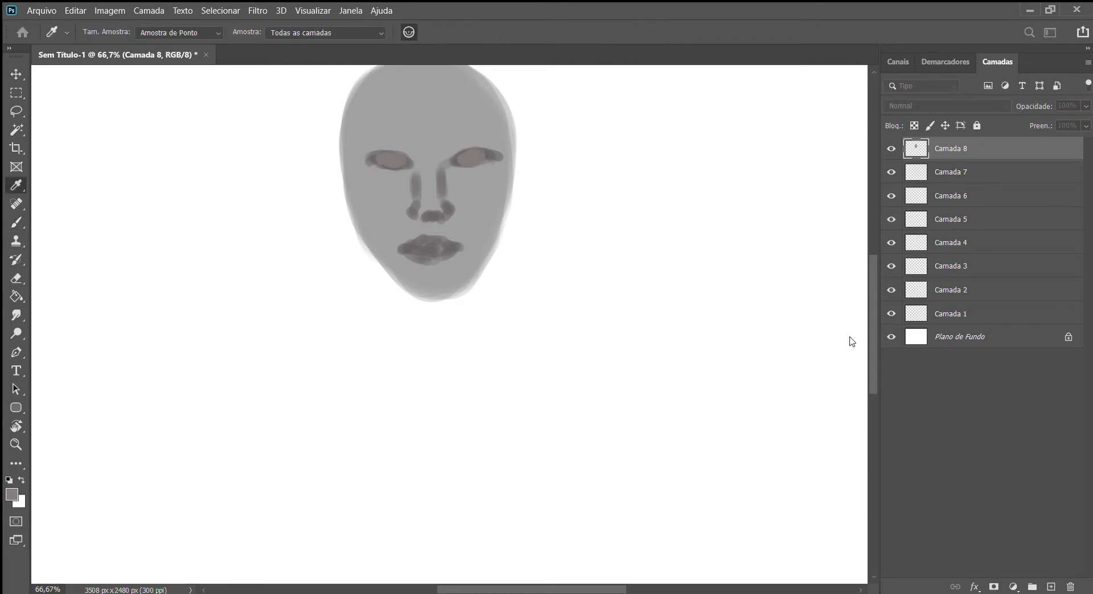
key("b")
key("d")
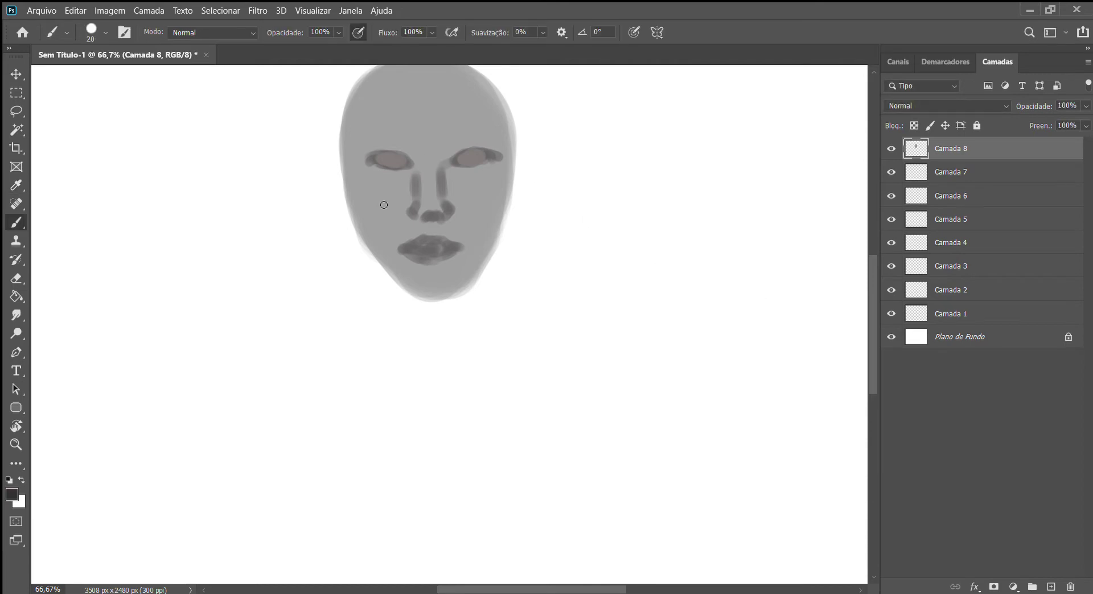
key("bracketleft")
Darken the right nostril using greys sampled from the face.
left_click_drag(440, 222, 446, 217)
left_click(413, 248, "alt")
left_click(431, 225, "alt")
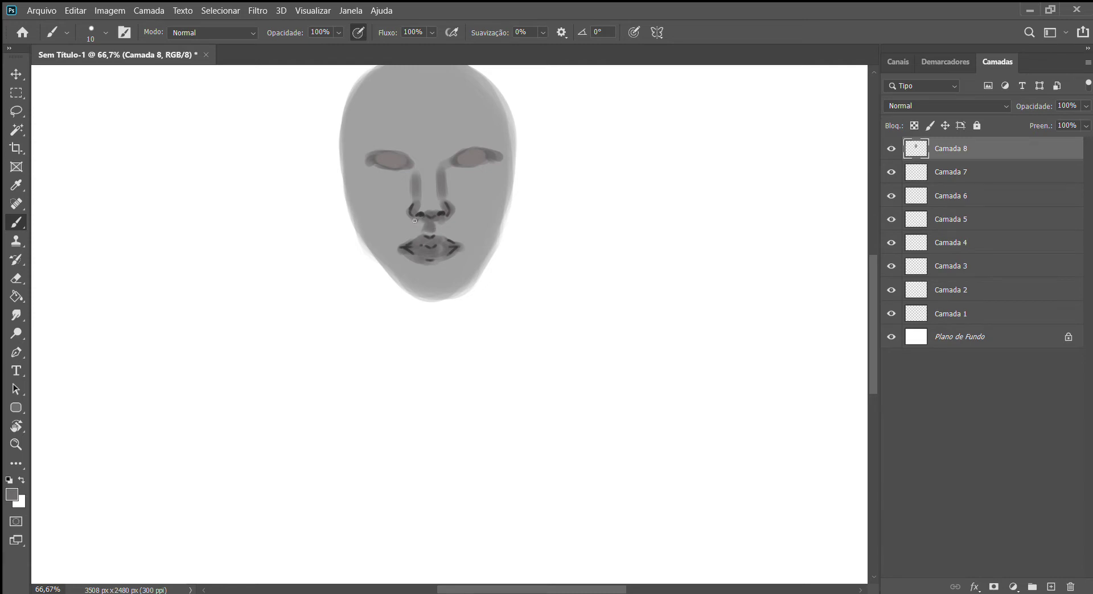
left_click(416, 214, "alt")
left_click_drag(445, 209, 438, 214)
left_click(440, 205, "alt")
Highlight the left nose side, shade the nose bridge, and darken the left eye's inner corner.
mouse_move(416, 205)
left_mouse_down()
mouse_move(419, 179)
mouse_move(438, 170)
left_mouse_up()
left_click(443, 182, "alt")
left_click_drag(447, 158, 442, 171)
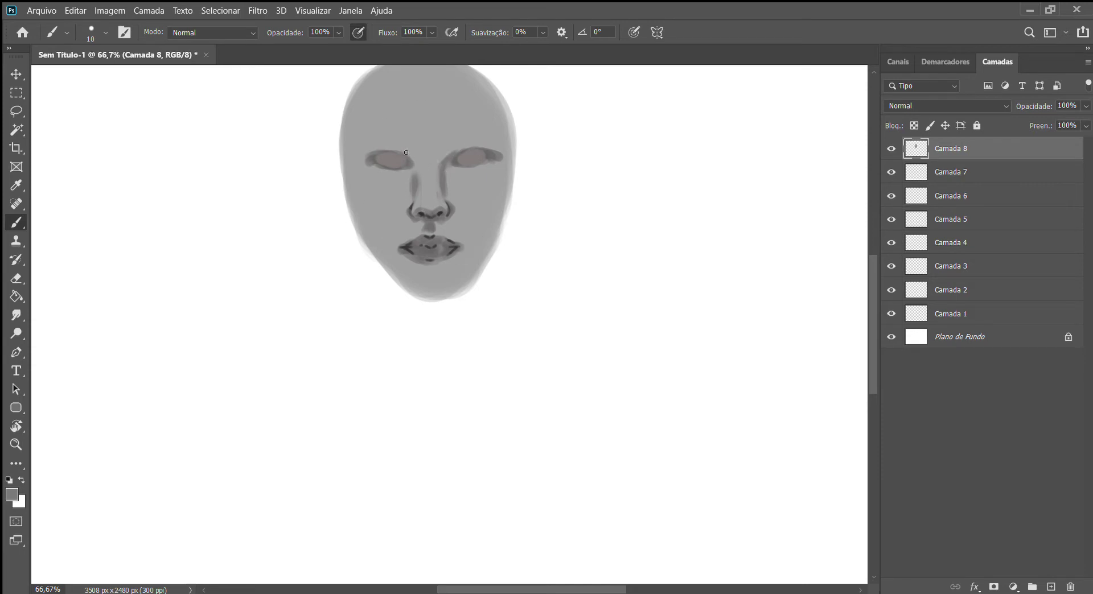
left_click_drag(408, 154, 414, 157)
left_click_drag(402, 147, 411, 160)
Sample a dark grey and paint both eyebrows with a size-7 brush.
key("alt")
left_click(425, 217, "alt")
key("bracketleft")
key("bracketleft")
key("bracketleft")
mouse_move(364, 146)
left_mouse_down()
mouse_move(406, 149)
mouse_move(390, 137)
mouse_move(362, 147)
left_mouse_up()
mouse_move(457, 145)
left_mouse_down()
mouse_move(451, 152)
mouse_move(468, 138)
mouse_move(499, 145)
mouse_move(477, 137)
mouse_move(449, 152)
mouse_move(470, 132)
left_mouse_up()
mouse_move(394, 142)
left_mouse_down()
mouse_move(413, 140)
mouse_move(415, 153)
mouse_move(363, 145)
left_mouse_up()
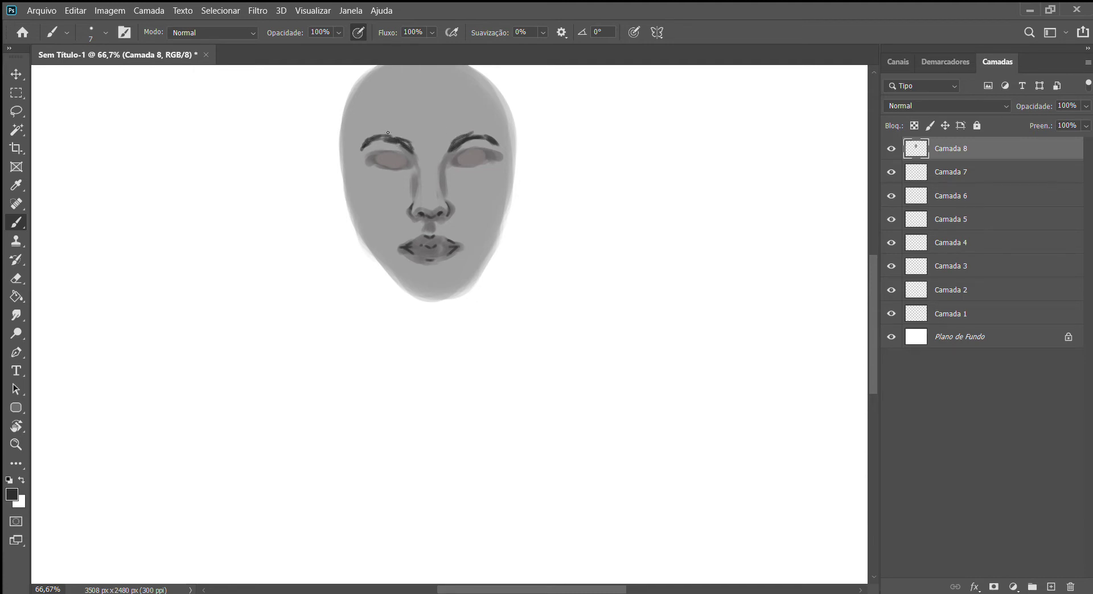
With a smaller brush, darken the upper eyelid lines of both eyes.
key("bracketleft")
left_click_drag(392, 153, 410, 159)
left_click_drag(381, 155, 377, 160)
left_click_drag(463, 157, 491, 154)
left_click_drag(373, 158, 392, 148)
Shade both cheek edges and the chin below the lip with a large mid-grey brush.
left_click(405, 164, "alt")
key("bracketright")
key("bracketright")
key("bracketright")
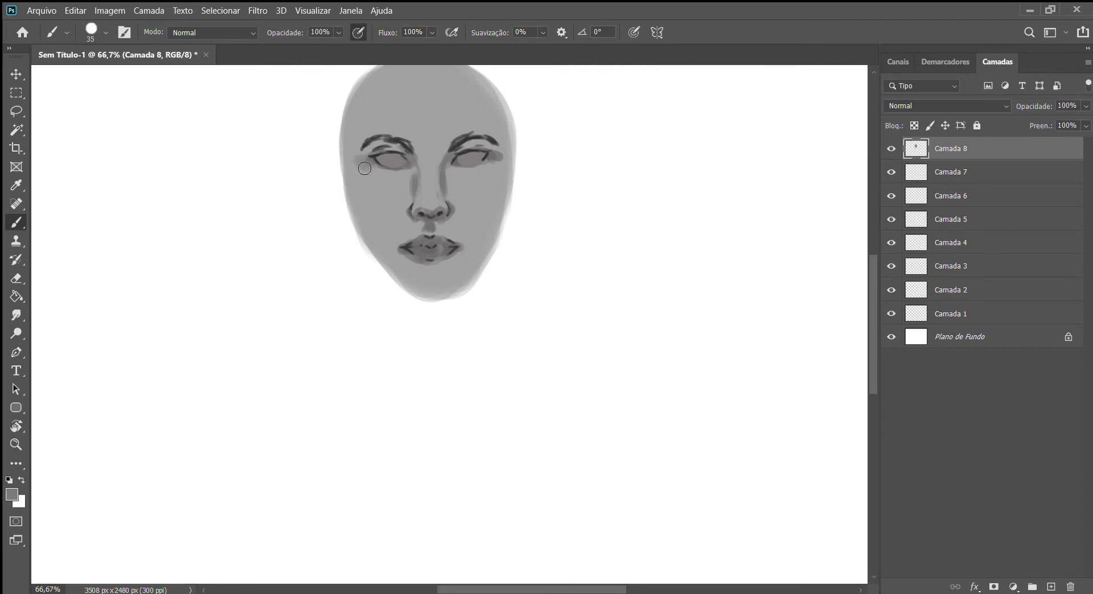
mouse_move(361, 181)
left_mouse_down()
mouse_move(360, 171)
mouse_move(364, 210)
left_mouse_up()
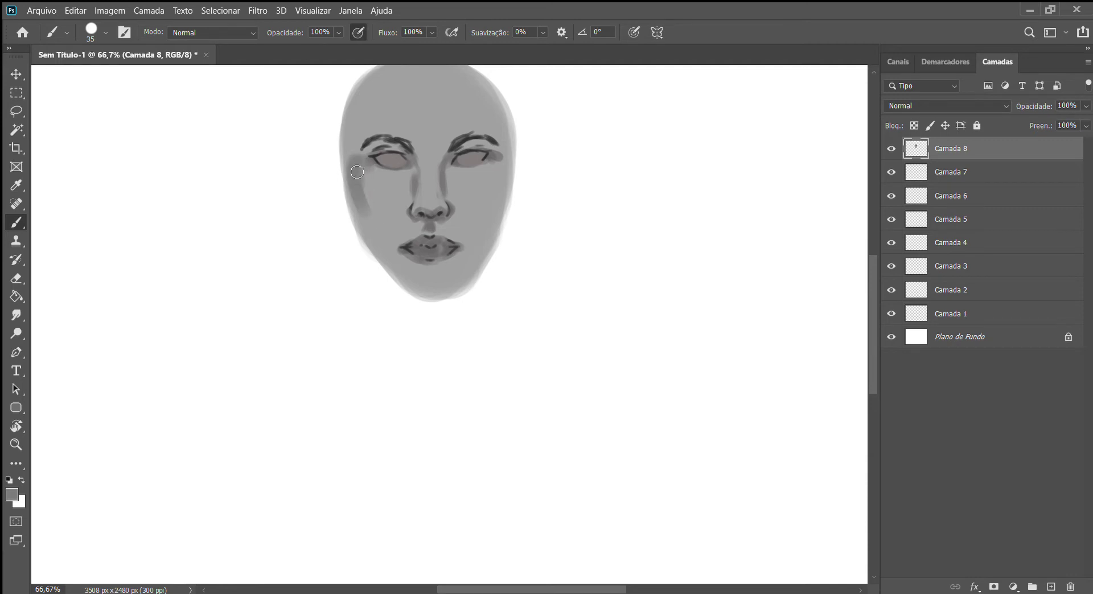
left_click_drag(359, 171, 377, 227)
left_click_drag(504, 164, 489, 223)
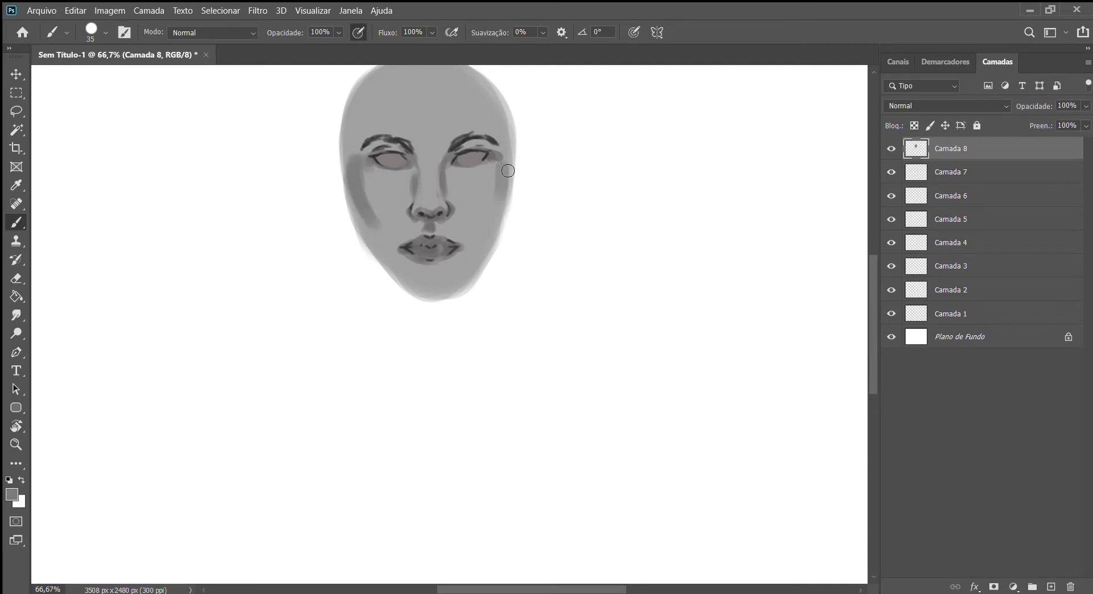
left_click_drag(427, 276, 444, 295)
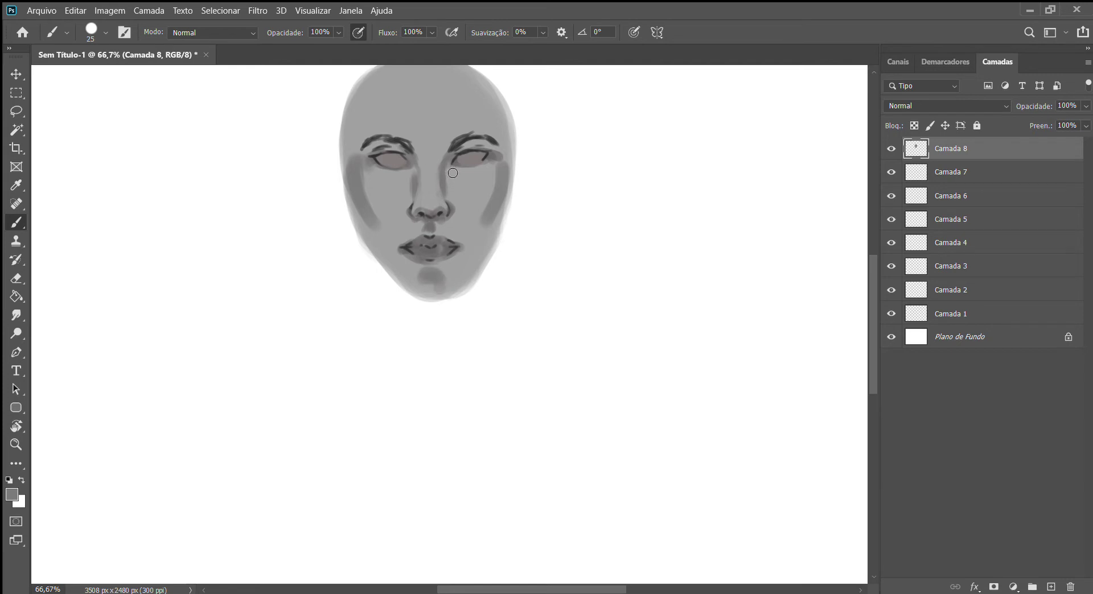
Shade the right nose bridge and both temples with a smaller brush.
key("bracketleft")
key("bracketleft")
mouse_move(452, 178)
left_mouse_down()
mouse_move(450, 164)
mouse_move(414, 170)
left_mouse_up()
key("alt")
left_click_drag(360, 149, 369, 102)
mouse_move(363, 145)
left_mouse_down()
mouse_move(370, 97)
mouse_move(350, 126)
mouse_move(372, 84)
left_mouse_up()
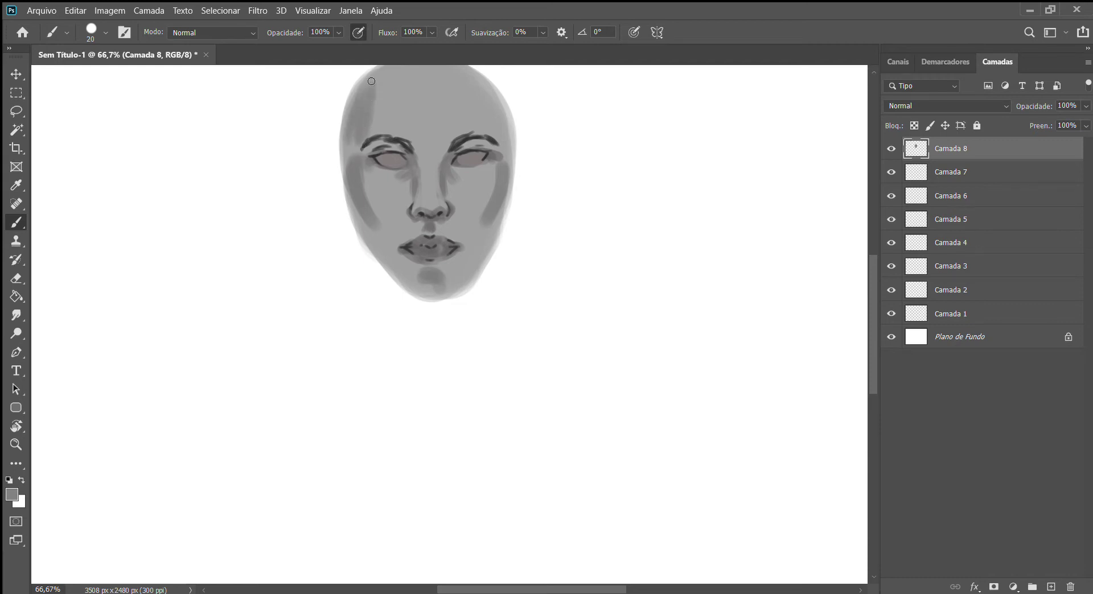
left_click_drag(483, 130, 483, 93)
mouse_move(485, 128)
left_mouse_down()
mouse_move(490, 89)
mouse_move(499, 129)
left_mouse_up()
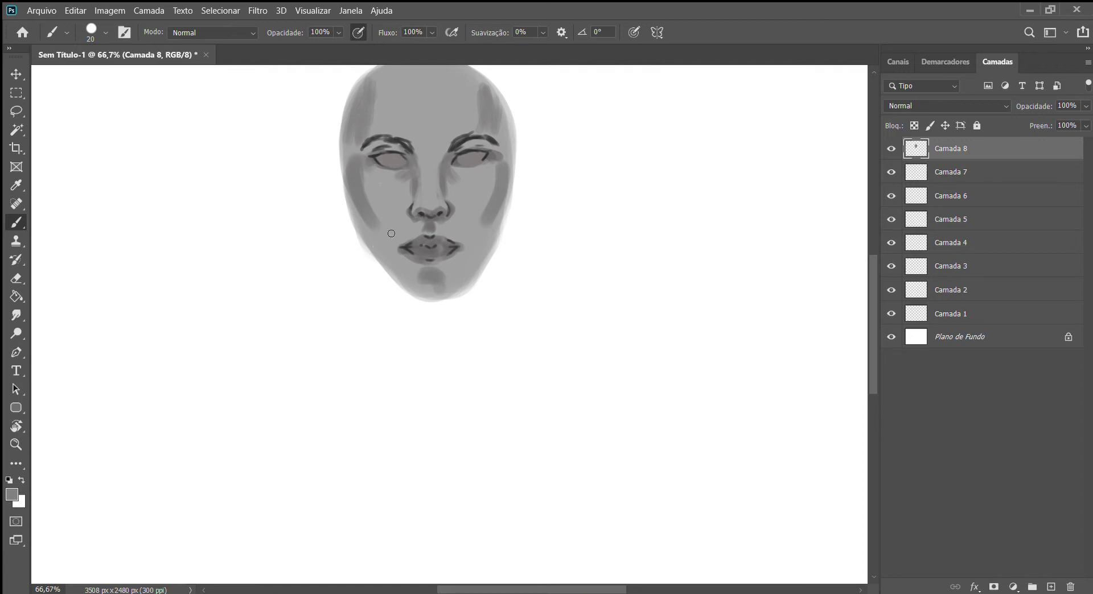
Extend the cheek shadows on both sides and zoom back to 100%.
key("alt")
mouse_move(376, 222)
left_mouse_down()
mouse_move(383, 251)
mouse_move(371, 226)
left_mouse_up()
left_click_drag(486, 220, 472, 266)
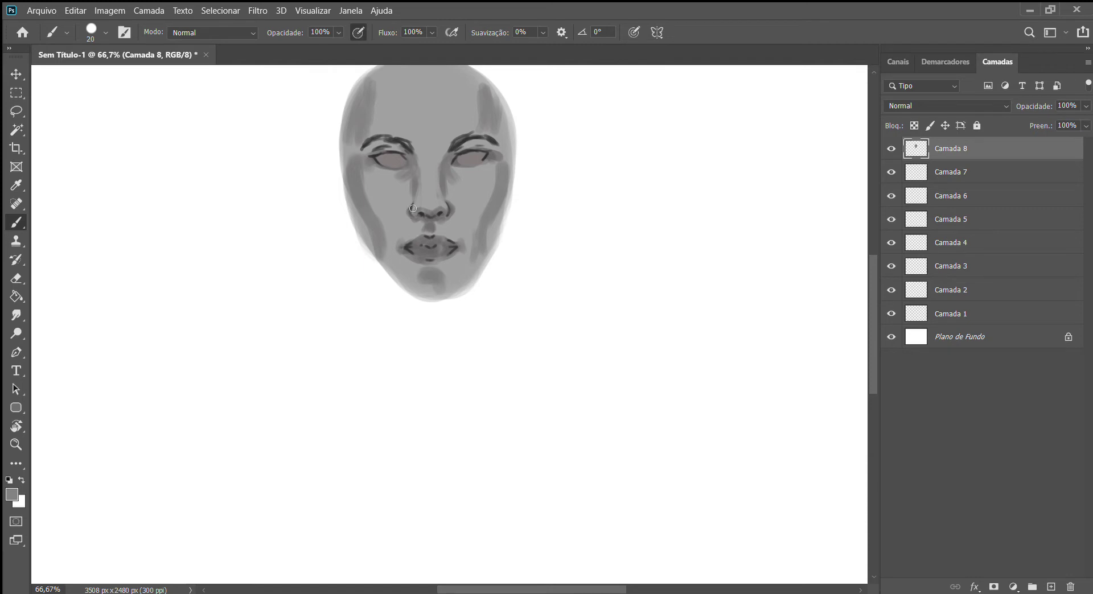
key("ctrl+minus")
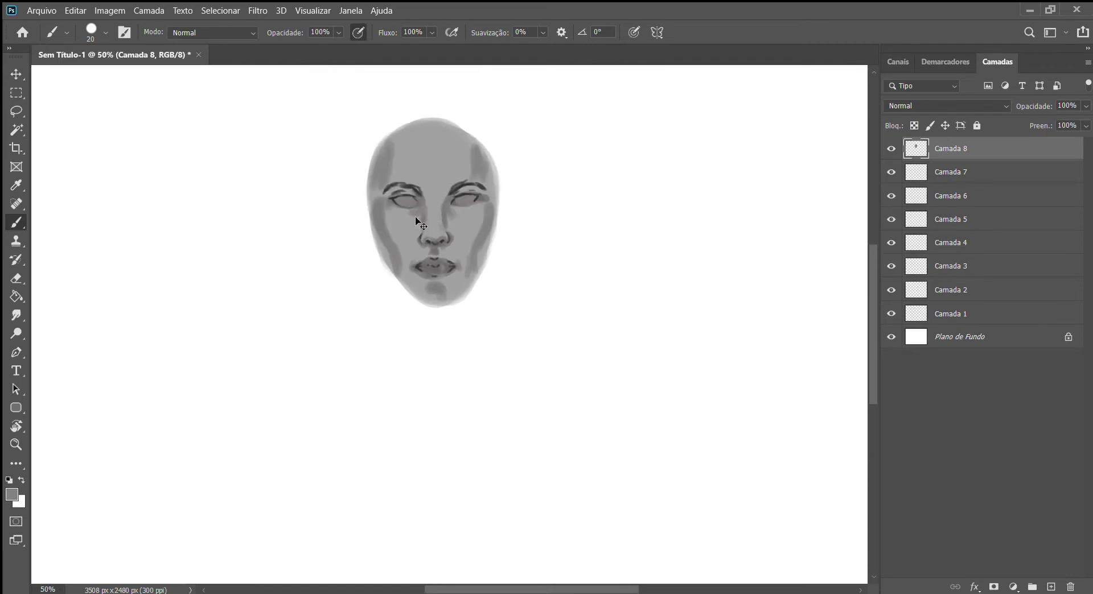
key("ctrl+plus")
key("ctrl+plus")
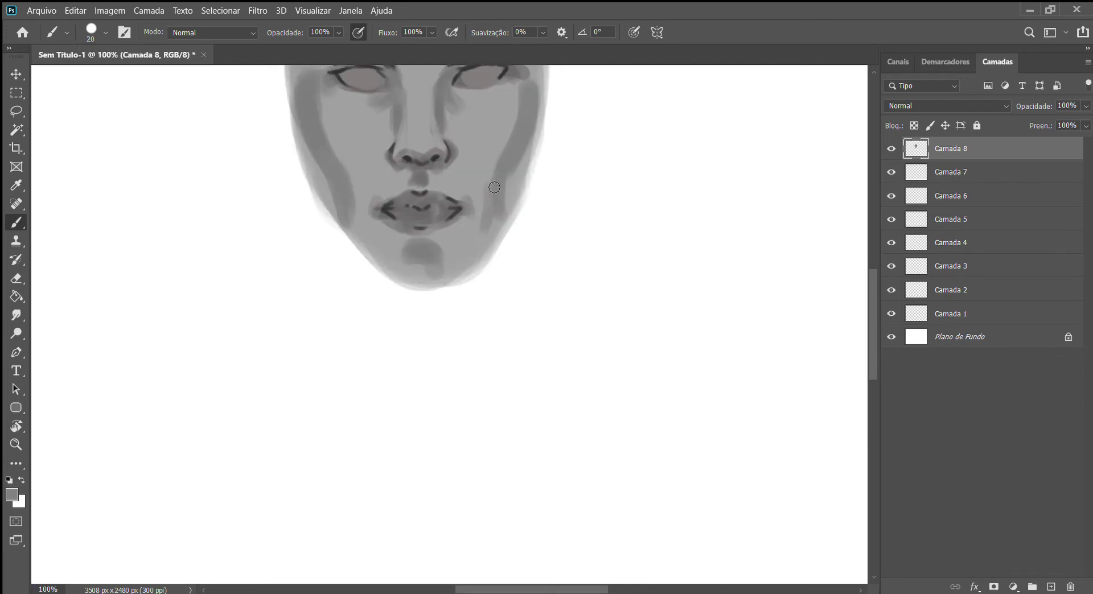
With a size-8 brush, darken the right nostril and lighten the area right of the nose.
key("bracketleft")
key("bracketleft")
key("bracketleft")
left_click_drag(427, 156, 438, 153)
left_click(411, 143, "alt")
left_click(404, 156, "alt")
left_click(402, 154, "alt")
key("alt")
left_click_drag(455, 141, 452, 161)
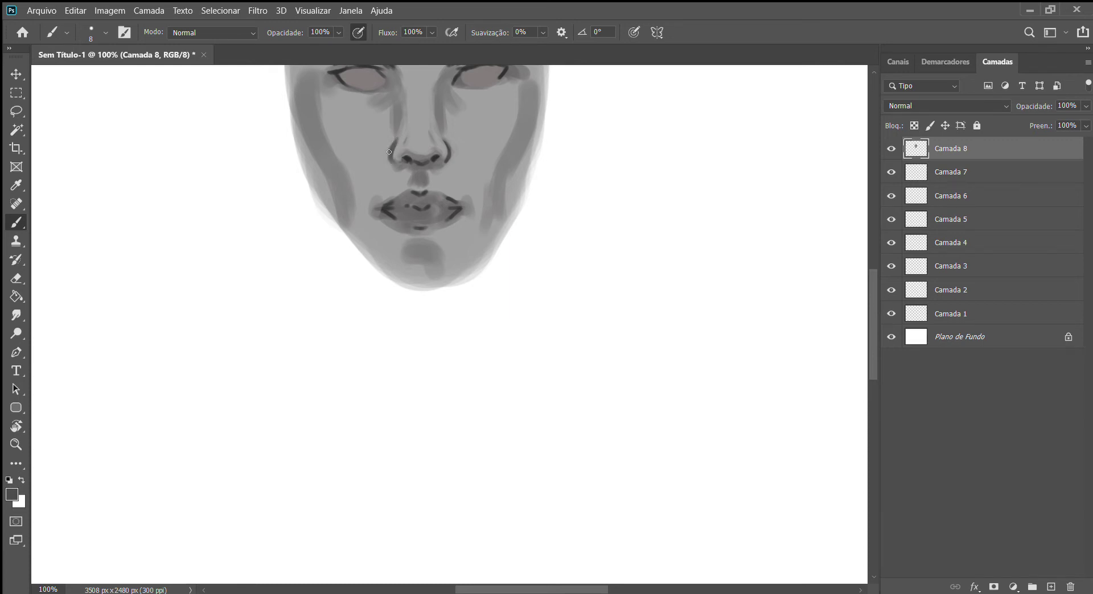
Sample light, dark and medium greys for touching up the eyes and face edge.
left_click(395, 135, "alt")
left_click(394, 162, "alt")
scroll(458, 80, "up", 4)
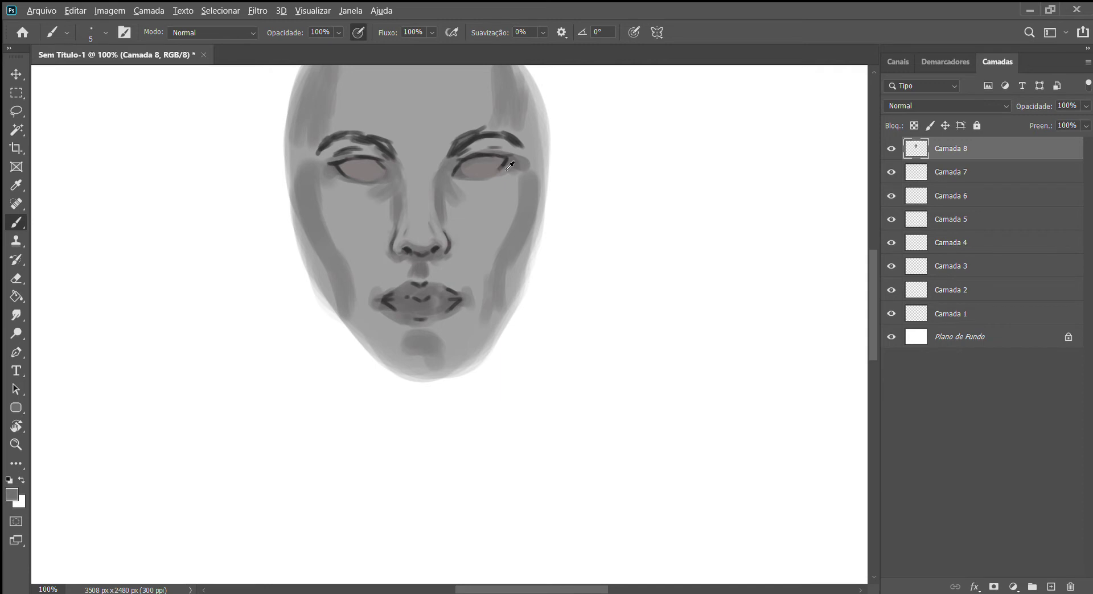
left_click(503, 165, "alt")
left_click(529, 191, "alt")
key("bracketright")
Paint and shade the right ear beside the temple.
mouse_move(549, 164)
left_mouse_down()
mouse_move(562, 141)
mouse_move(573, 162)
mouse_move(568, 141)
mouse_move(548, 242)
left_mouse_up()
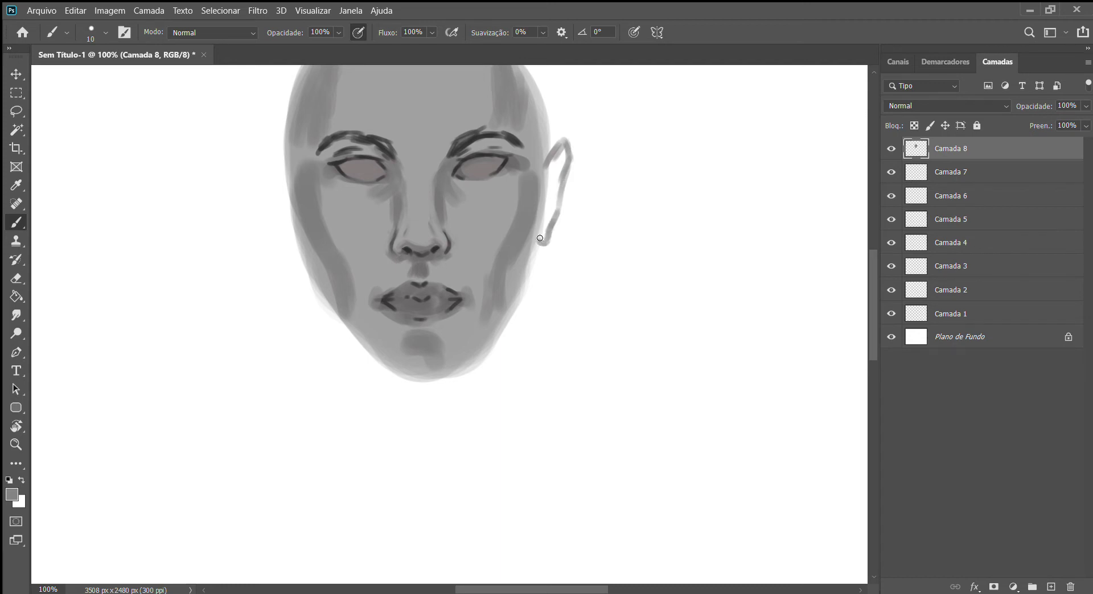
mouse_move(552, 196)
left_mouse_down()
mouse_move(566, 159)
mouse_move(547, 199)
left_mouse_up()
left_click_drag(564, 151, 548, 222)
mouse_move(558, 183)
left_mouse_down()
mouse_move(541, 232)
mouse_move(549, 180)
mouse_move(541, 234)
mouse_move(555, 215)
left_mouse_up()
mouse_move(564, 156)
left_mouse_down()
mouse_move(559, 190)
mouse_move(562, 152)
mouse_move(570, 157)
left_mouse_up()
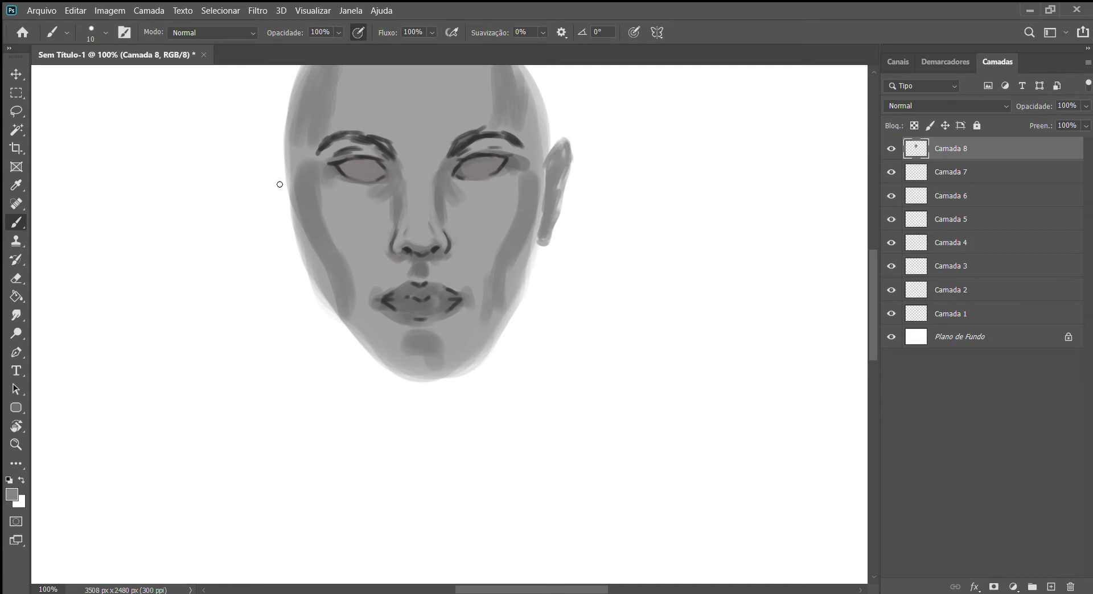
Build up the left ear shape, undoing a bad stroke on its lower part.
left_click_drag(272, 162, 287, 202)
left_click_drag(273, 161, 288, 198)
mouse_move(268, 160)
left_mouse_down()
mouse_move(267, 181)
mouse_move(282, 205)
mouse_move(274, 174)
mouse_move(302, 262)
left_mouse_up()
left_click_drag(286, 213, 293, 243)
key("ctrl+z")
key("ctrl+z")
key("ctrl+z")
key("ctrl+z")
key("ctrl+z")
key("ctrl+z")
key("ctrl+z")
Redraw the left ear's rim, inner fold and earlobe.
left_click_drag(294, 243, 289, 242)
mouse_move(270, 156)
left_mouse_down()
mouse_move(282, 172)
mouse_move(261, 169)
mouse_move(285, 236)
mouse_move(282, 226)
left_mouse_up()
left_click_drag(271, 184, 285, 228)
left_click_drag(267, 161, 291, 232)
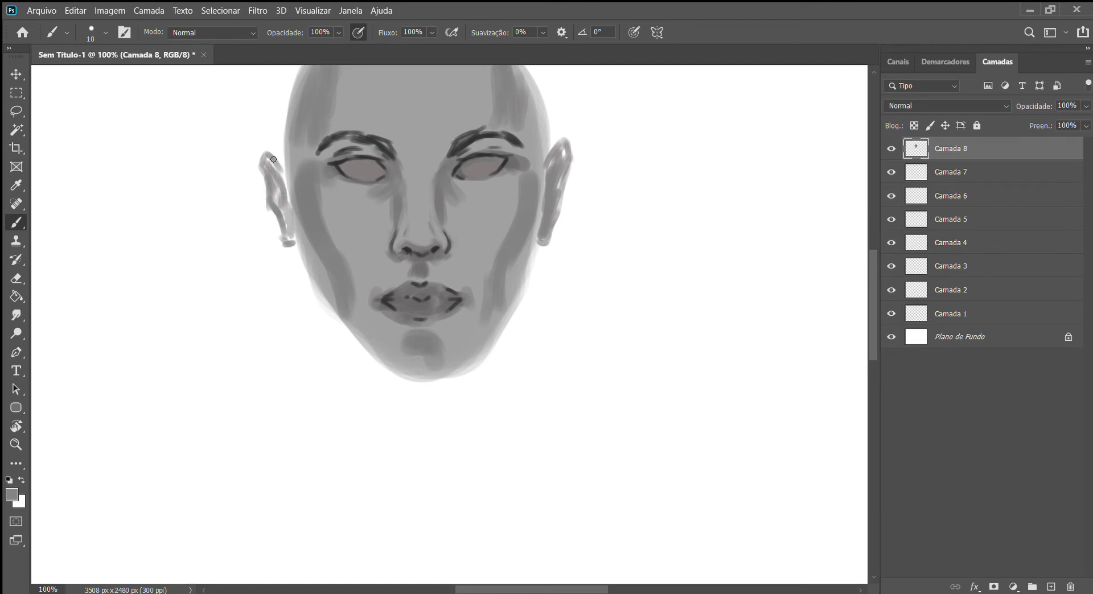
left_click_drag(271, 158, 293, 221)
left_click_drag(270, 165, 291, 239)
left_click_drag(288, 201, 295, 242)
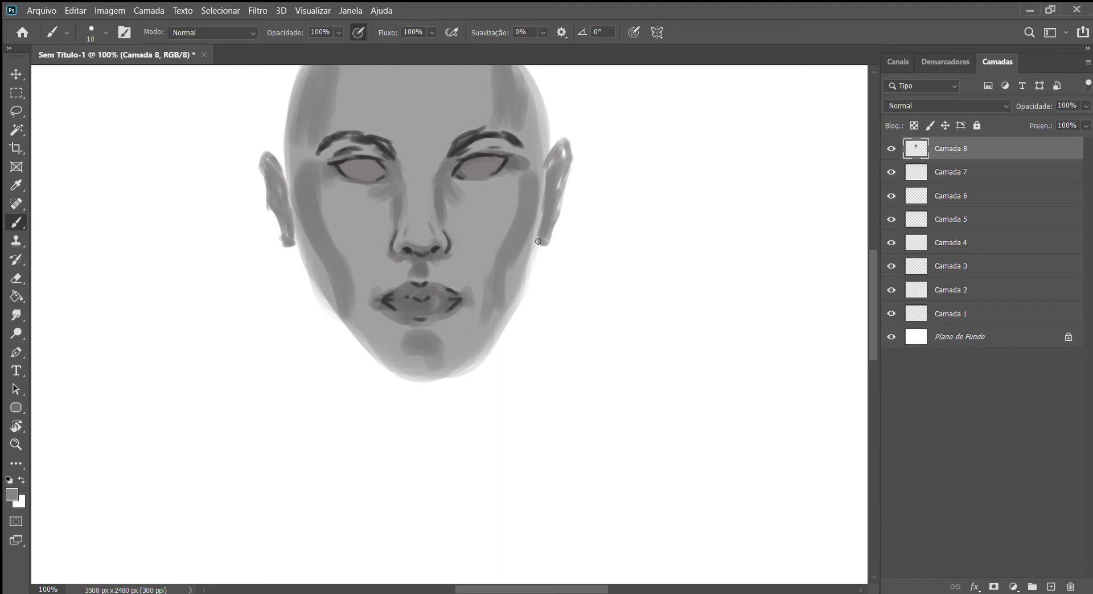
Extend both earlobes and shade down both sides of the jawline to the chin.
left_click_drag(539, 241, 534, 253)
left_click_drag(295, 231, 312, 260)
left_click_drag(535, 246, 520, 289)
left_click_drag(309, 264, 321, 293)
left_click_drag(303, 256, 344, 325)
left_click_drag(522, 295, 468, 363)
left_click_drag(330, 307, 374, 368)
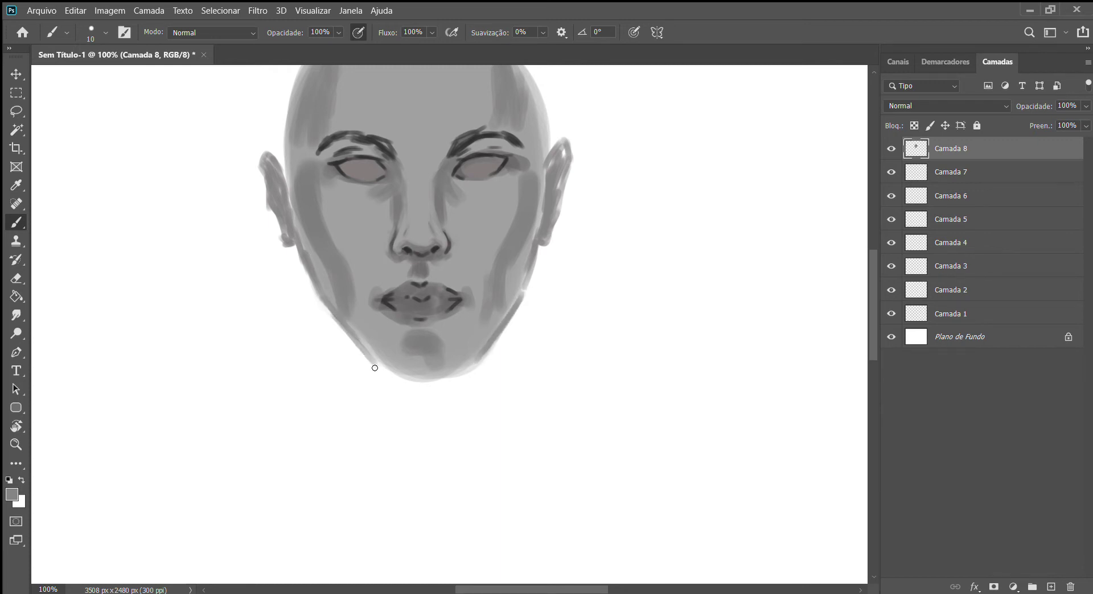
mouse_move(341, 331)
left_mouse_down()
mouse_move(391, 373)
mouse_move(464, 369)
left_mouse_up()
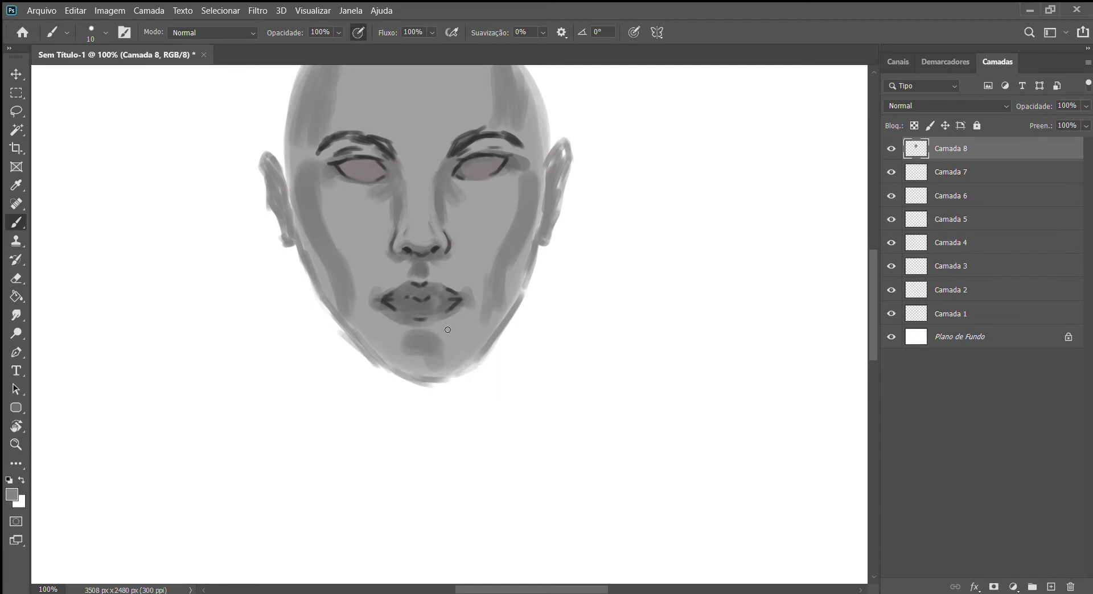
Zoom out to 25%, then back in to 66.7% and 200%, centring the face.
scroll(448, 330, "up", 2)
scroll(475, 294, "up", 3)
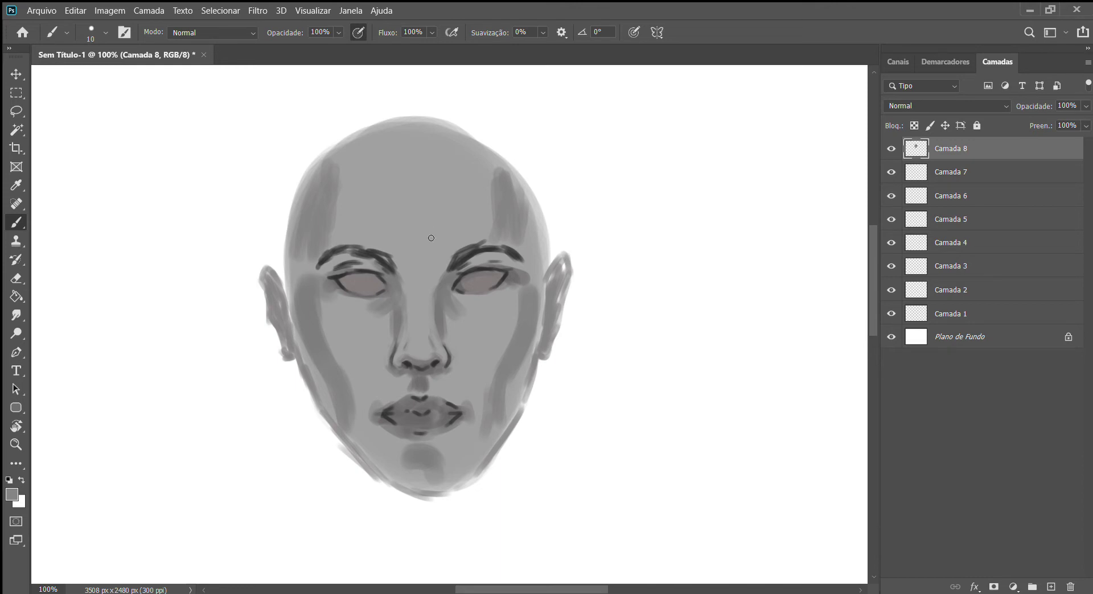
key("ctrl+minus")
key("ctrl+minus")
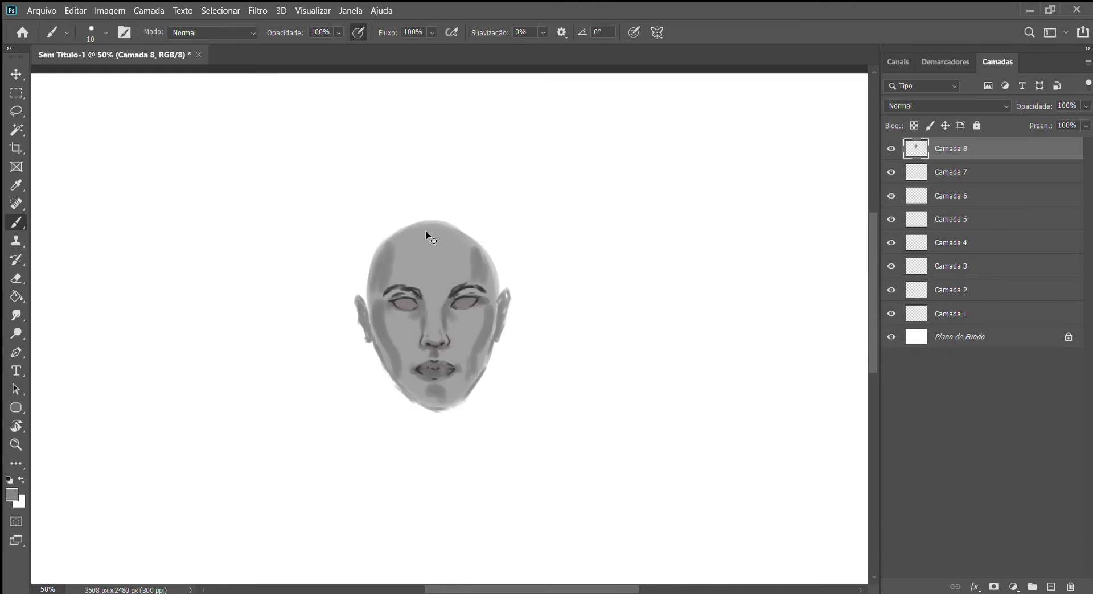
key("ctrl+minus")
key("ctrl+minus")
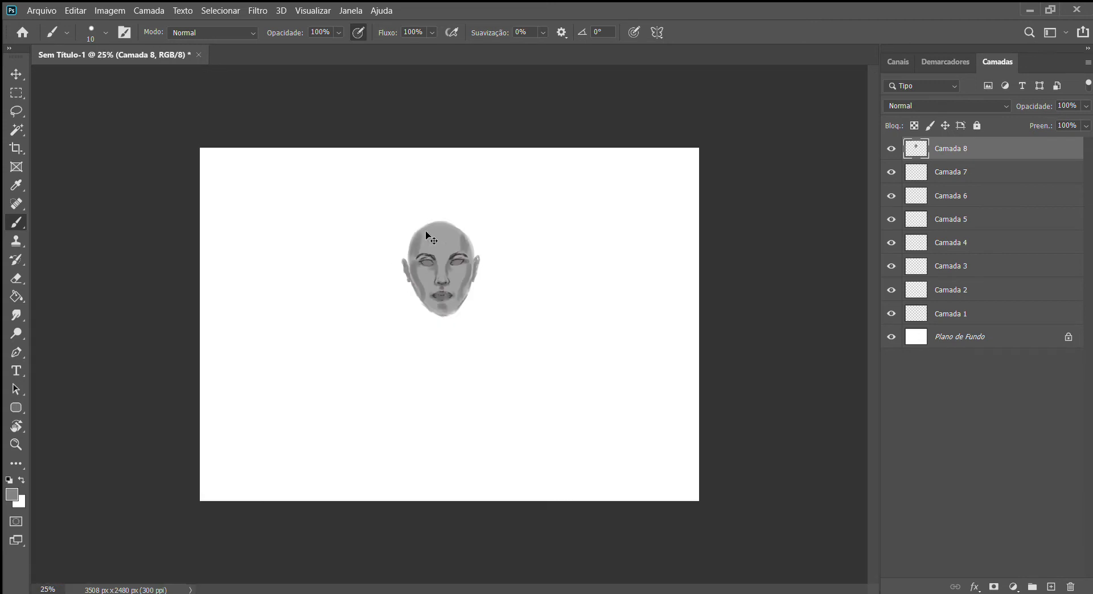
key("ctrl+plus")
key("ctrl+plus")
key("ctrl+plus")
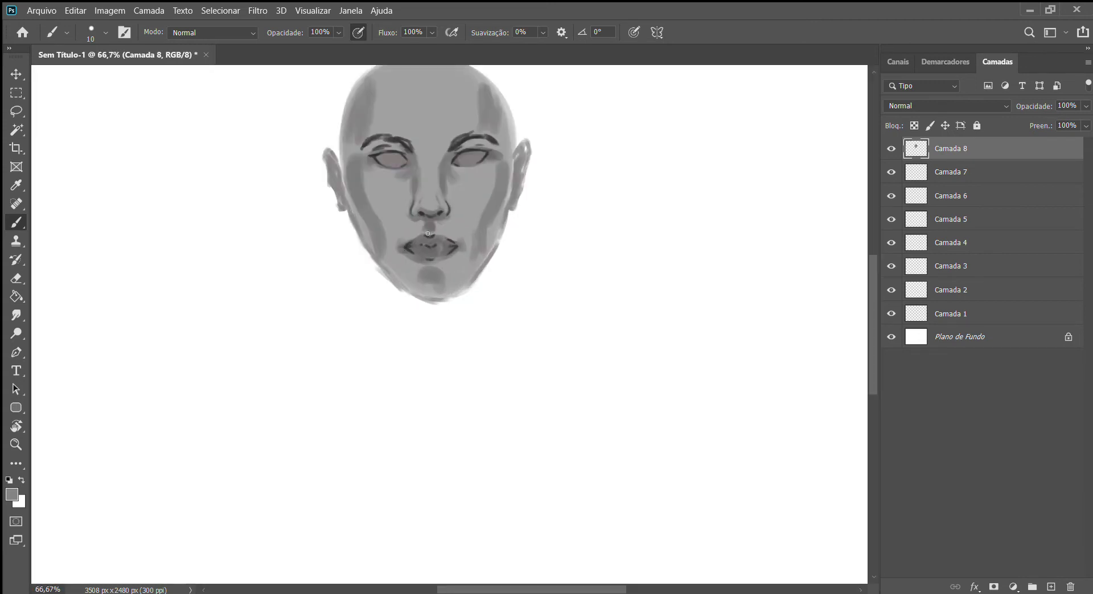
scroll(427, 234, "up", 3)
key("ctrl+plus")
key("ctrl+plus")
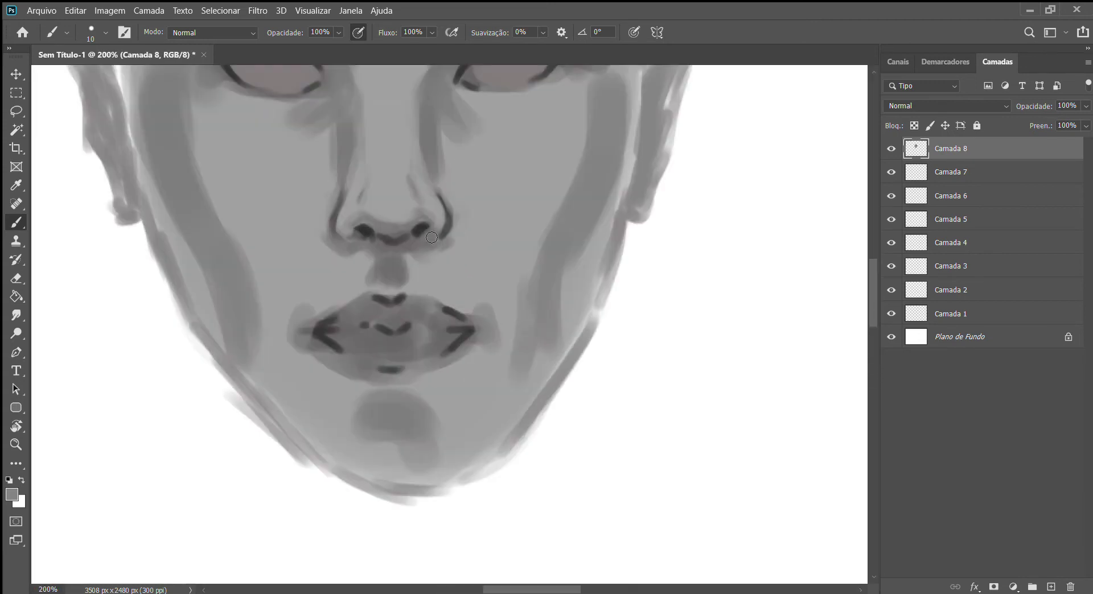
scroll(501, 222, "up", 3)
scroll(500, 223, "up", 2)
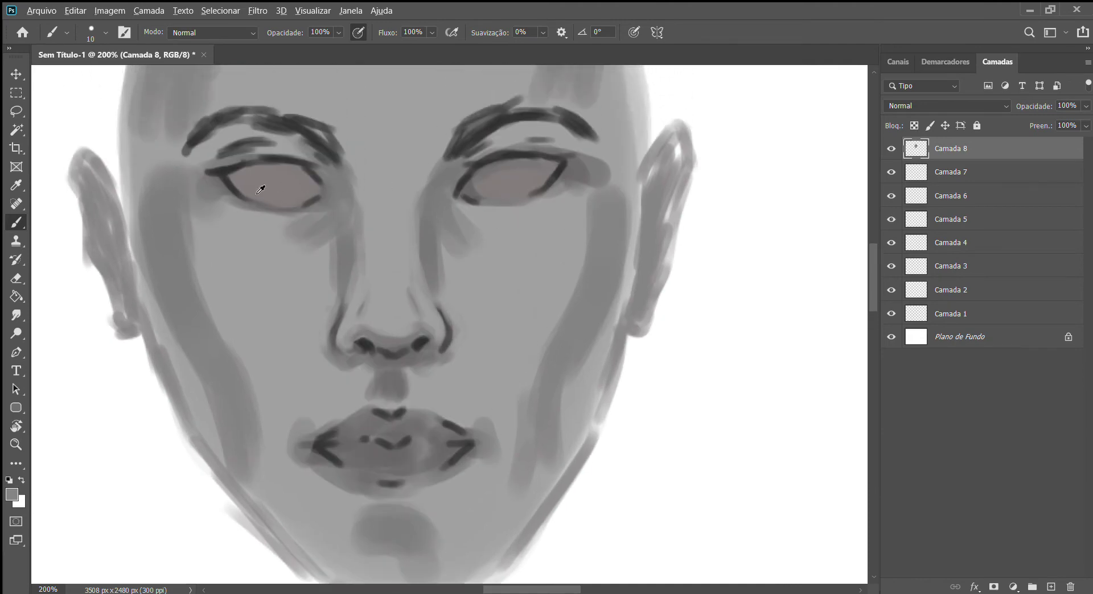
Brighten the whites of both eyes with a slightly larger light grey brush.
left_click(14, 495)
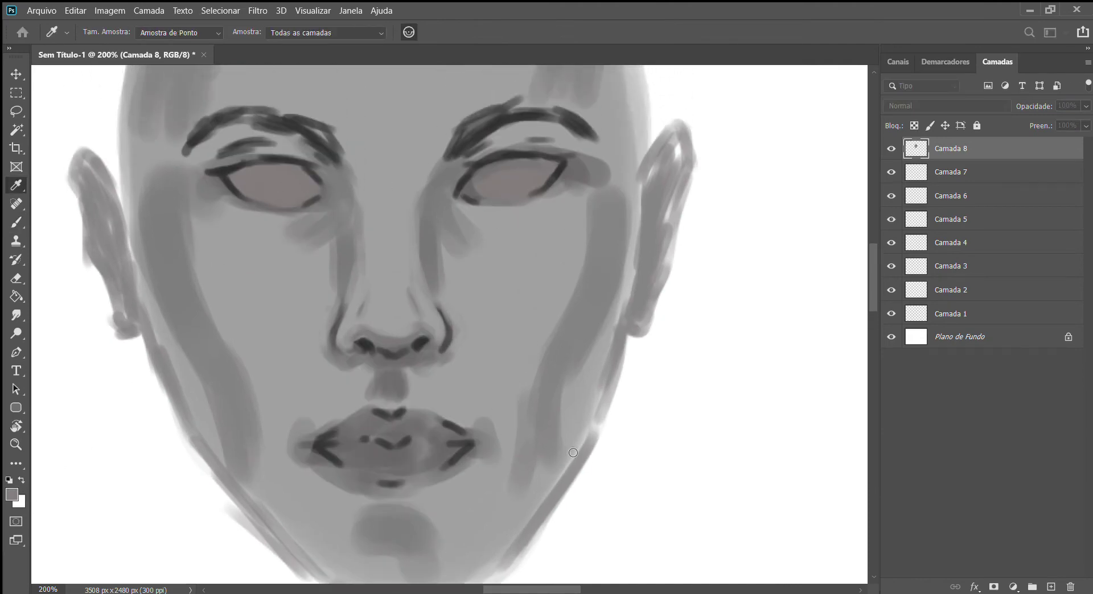
key("b")
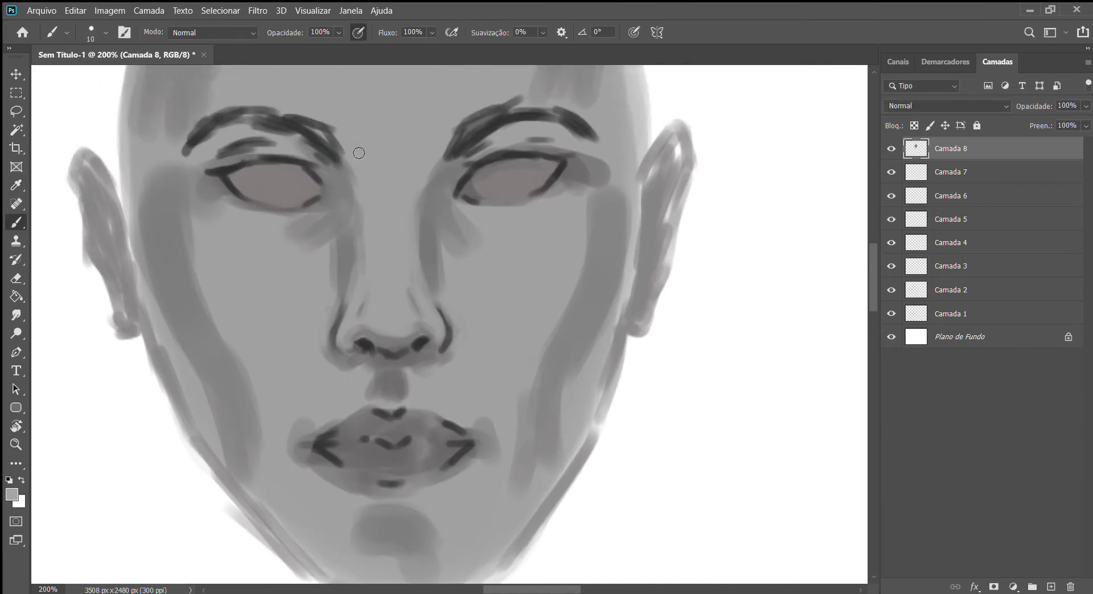
key("bracketright")
mouse_move(267, 189)
left_mouse_down()
mouse_move(267, 177)
mouse_move(274, 185)
mouse_move(260, 187)
mouse_move(254, 179)
mouse_move(282, 196)
mouse_move(302, 194)
mouse_move(271, 188)
mouse_move(302, 181)
mouse_move(314, 197)
mouse_move(250, 186)
mouse_move(266, 182)
left_mouse_up()
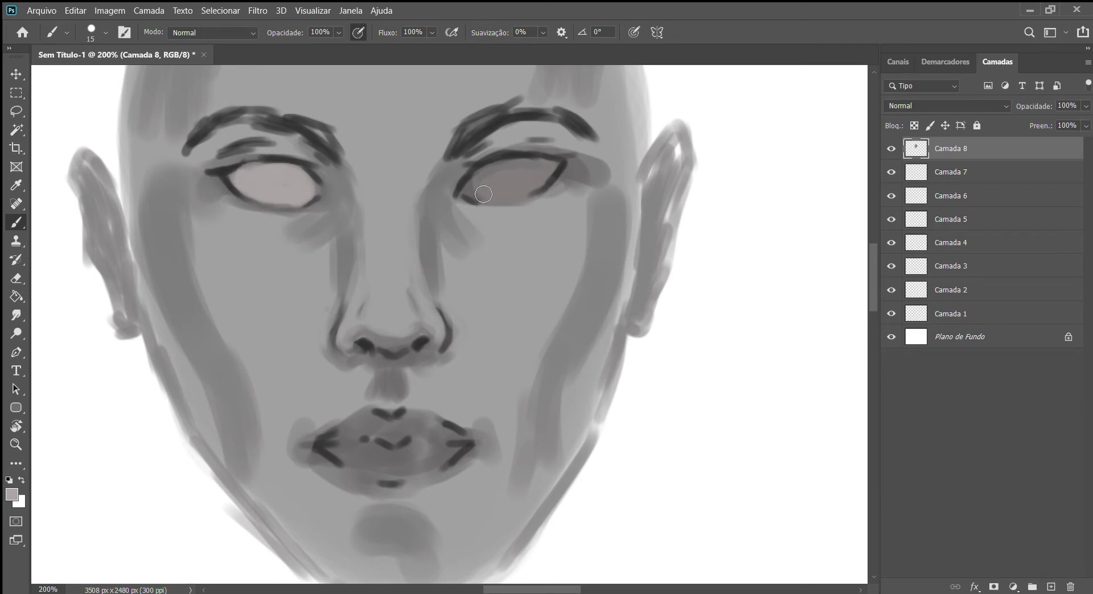
mouse_move(484, 191)
left_mouse_down()
mouse_move(501, 182)
mouse_move(497, 200)
mouse_move(505, 181)
mouse_move(558, 176)
mouse_move(532, 194)
mouse_move(515, 193)
mouse_move(532, 176)
mouse_move(495, 185)
mouse_move(531, 194)
mouse_move(557, 176)
left_mouse_up()
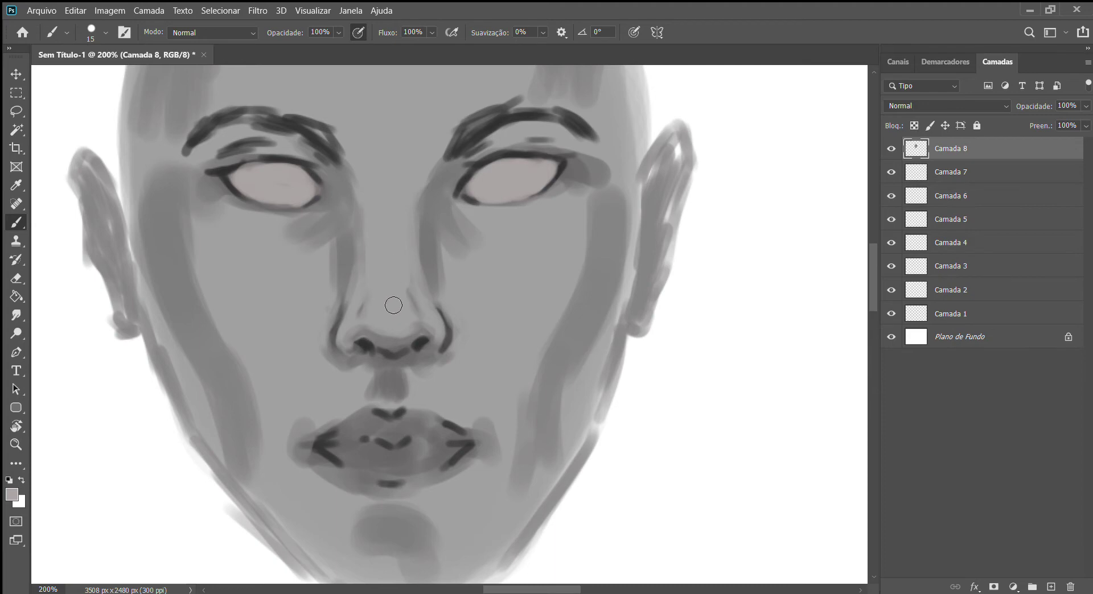
Add soft pinkish highlights up the nose bridge toward the forehead and over both cheeks.
key("bracketleft")
key("bracketleft")
key("bracketright")
key("bracketright")
mouse_move(391, 296)
left_mouse_down()
mouse_move(378, 319)
mouse_move(385, 312)
left_mouse_up()
mouse_move(366, 154)
left_mouse_down()
mouse_move(373, 181)
mouse_move(357, 107)
mouse_move(419, 127)
mouse_move(425, 150)
left_mouse_up()
mouse_move(211, 219)
left_mouse_down()
mouse_move(239, 251)
mouse_move(212, 227)
mouse_move(216, 210)
left_mouse_up()
mouse_move(197, 259)
left_mouse_down()
mouse_move(205, 244)
mouse_move(211, 348)
left_mouse_up()
mouse_move(562, 267)
left_mouse_down()
mouse_move(559, 324)
mouse_move(573, 210)
left_mouse_up()
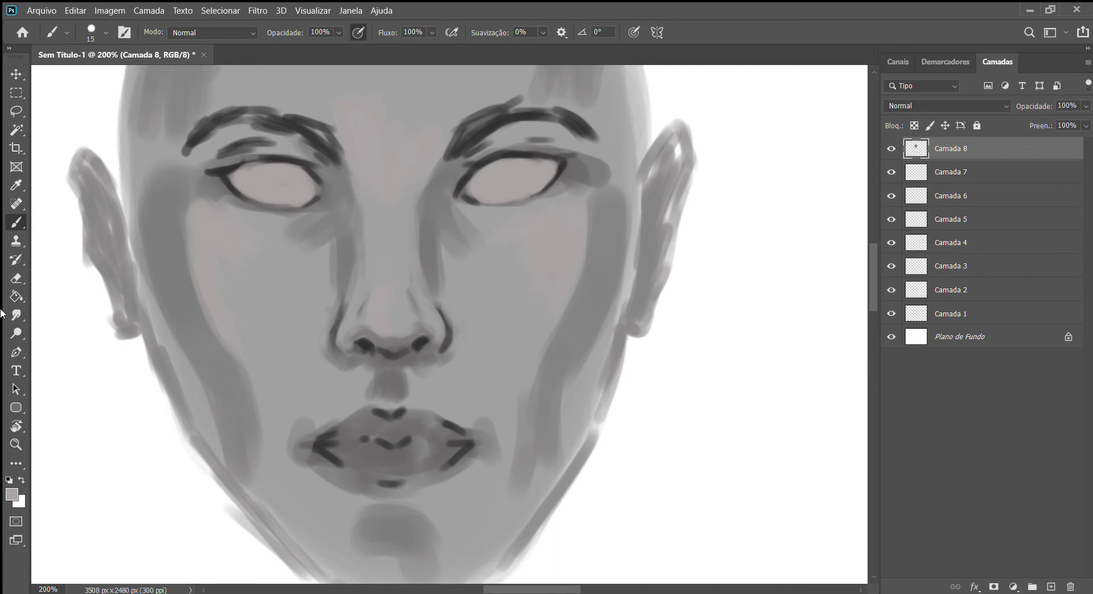
Paint sampled light grey over the dark band along the left cheek and jaw, then pick the eye outline's dark grey.
key("i")
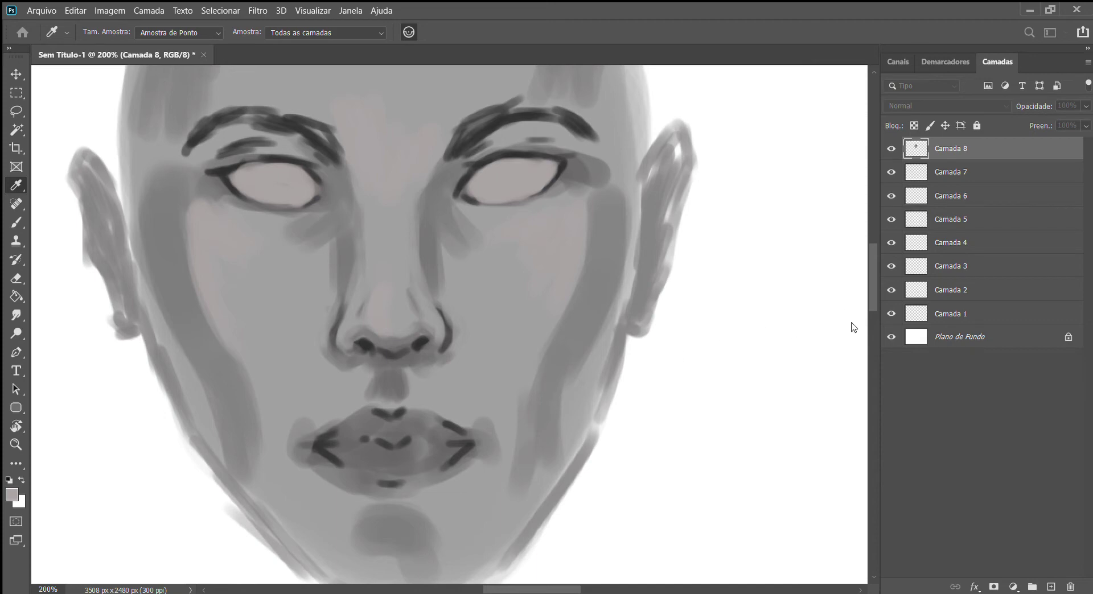
key("b")
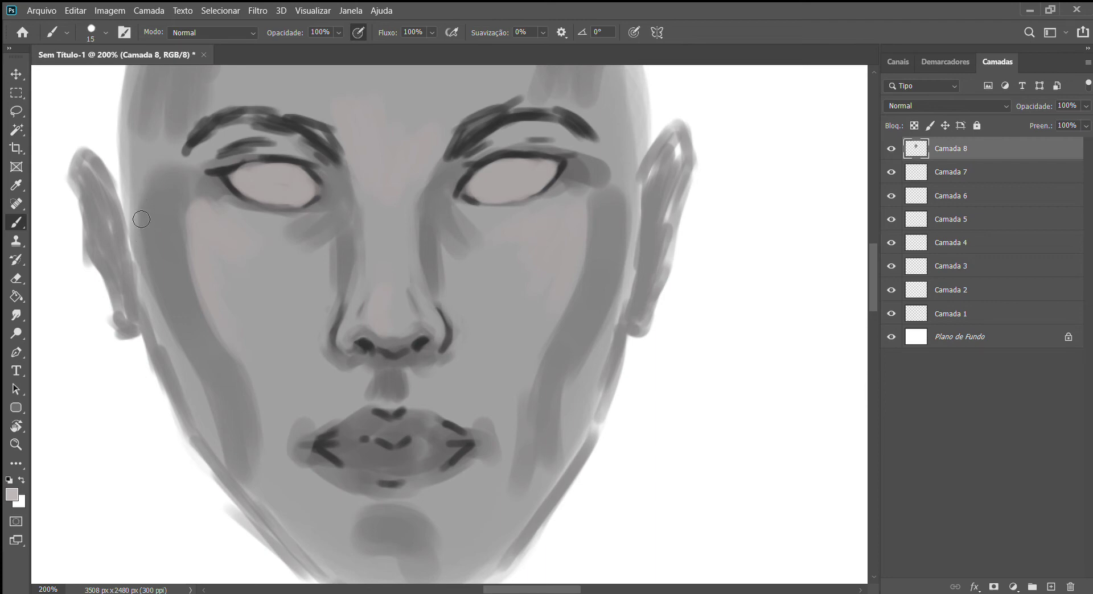
left_click_drag(144, 202, 160, 300)
left_click_drag(146, 221, 164, 290)
left_click_drag(147, 240, 194, 350)
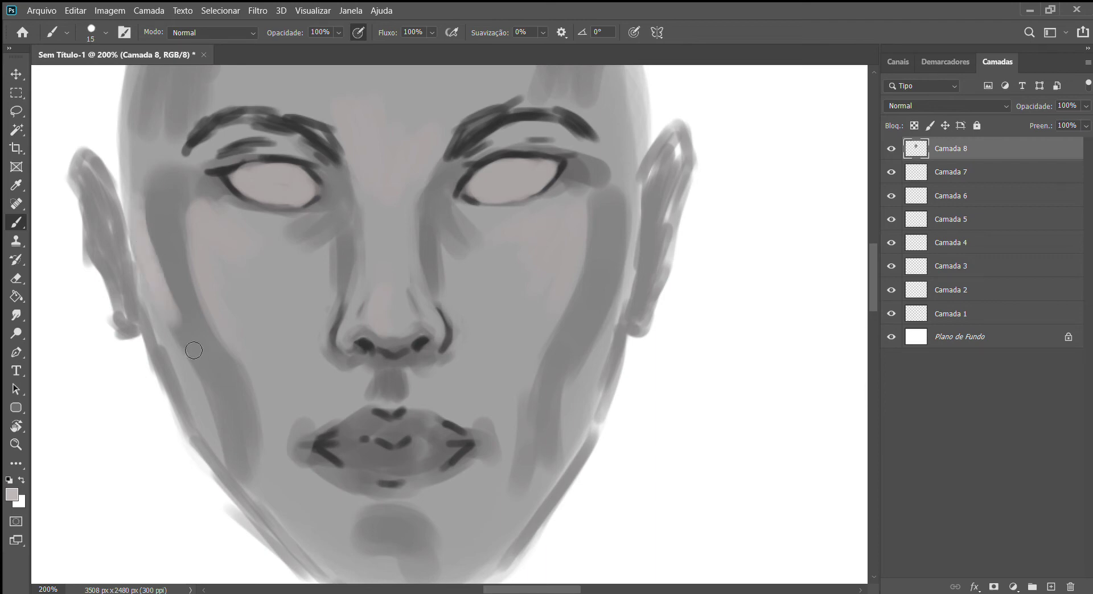
left_click_drag(171, 316, 207, 393)
left_click_drag(189, 358, 209, 405)
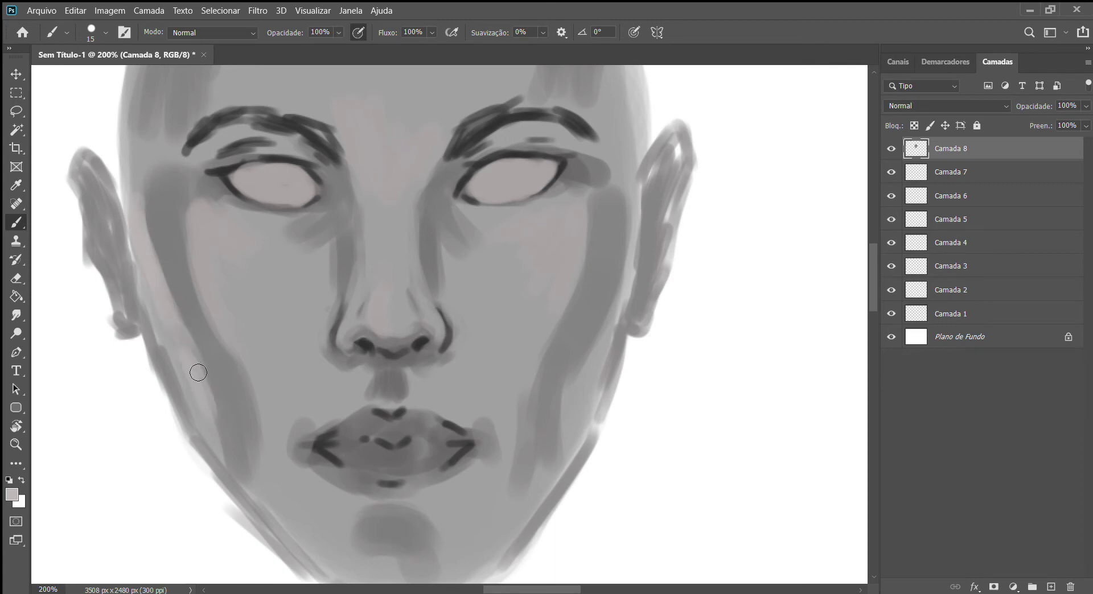
mouse_move(236, 473)
left_mouse_down()
mouse_move(212, 375)
mouse_move(254, 464)
left_mouse_up()
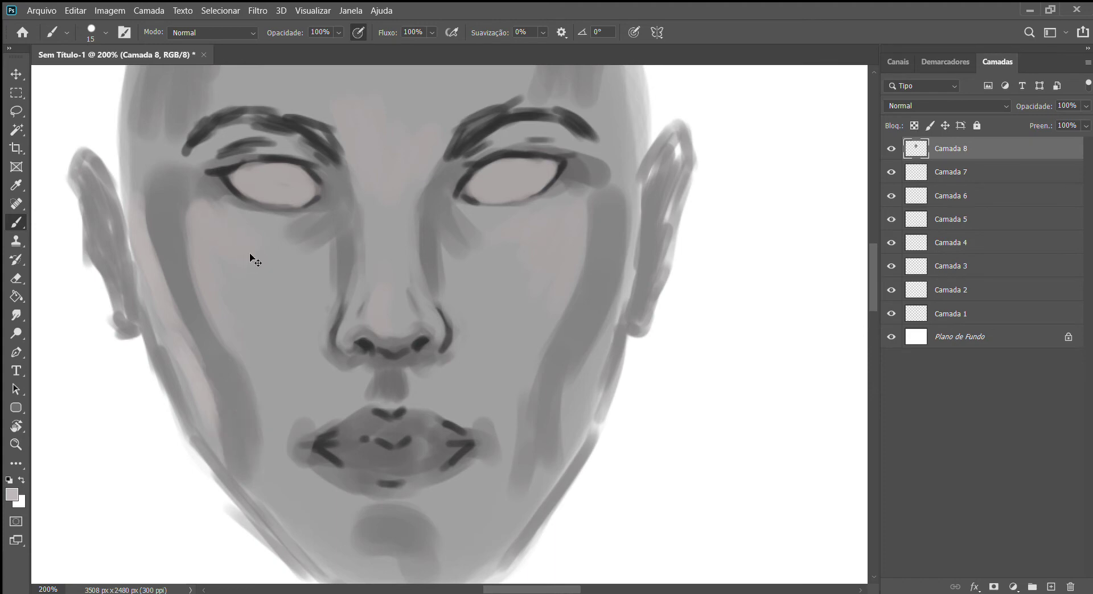
key("ctrl+minus")
key("ctrl+minus")
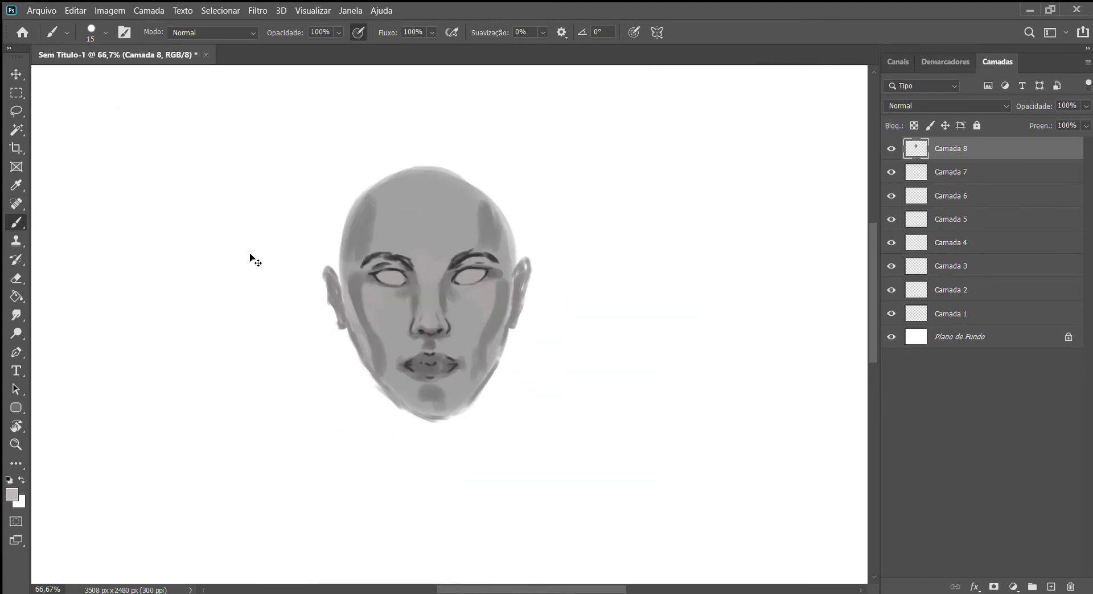
key("ctrl+plus")
key("ctrl+plus")
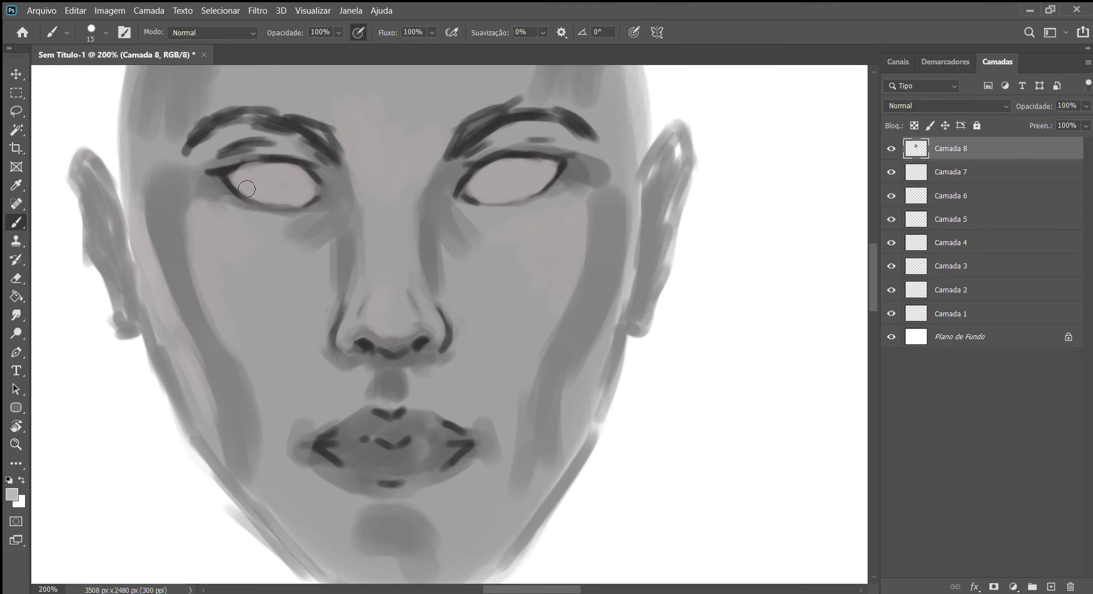
left_click(231, 181, "alt")
Switch to a textured brush preset and shrink it to a fine tip of about 2 px.
key("period")
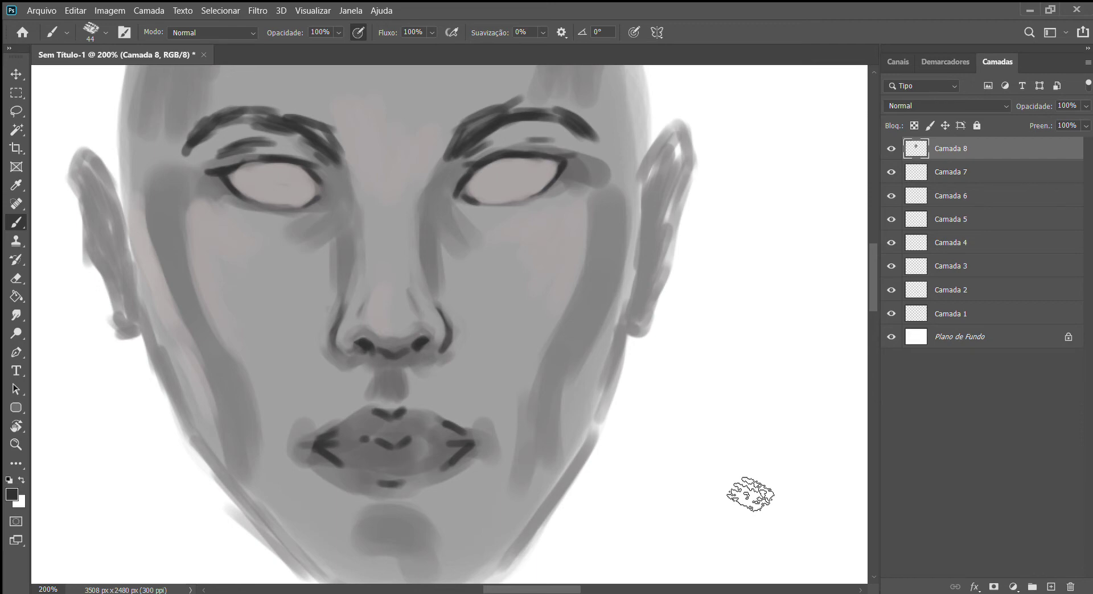
key("bracketleft")
key("bracketleft")
key("bracketleft")
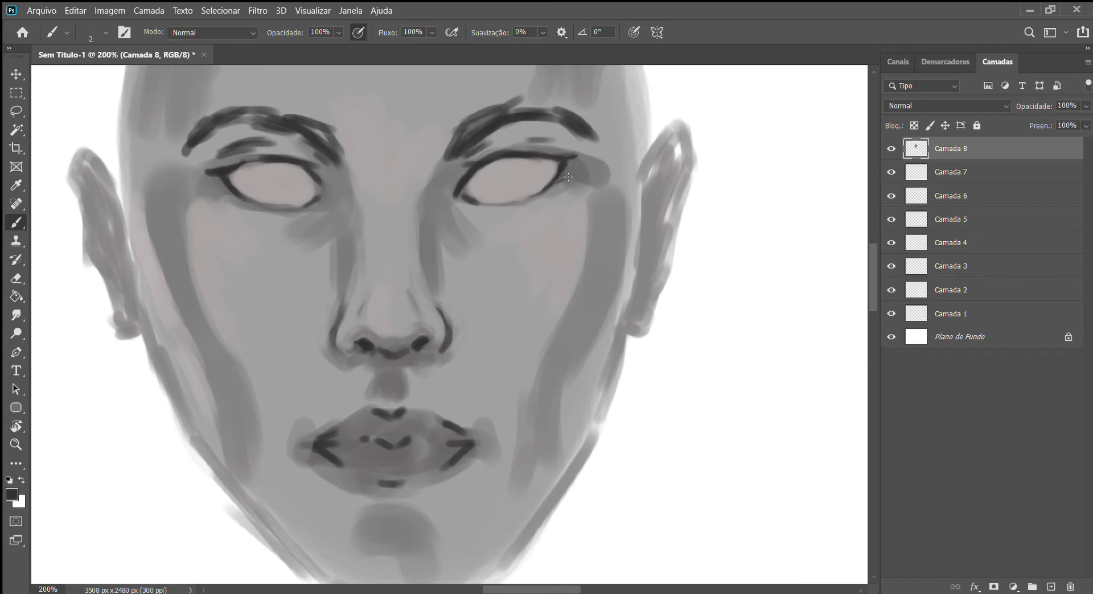
Paint dark lashes along both upper lids and deepen the creases above both eyes.
key("bracketright")
mouse_move(553, 185)
left_mouse_down()
mouse_move(579, 165)
mouse_move(571, 147)
mouse_move(528, 144)
left_mouse_up()
mouse_move(511, 152)
left_mouse_down()
mouse_move(524, 144)
mouse_move(495, 152)
left_mouse_up()
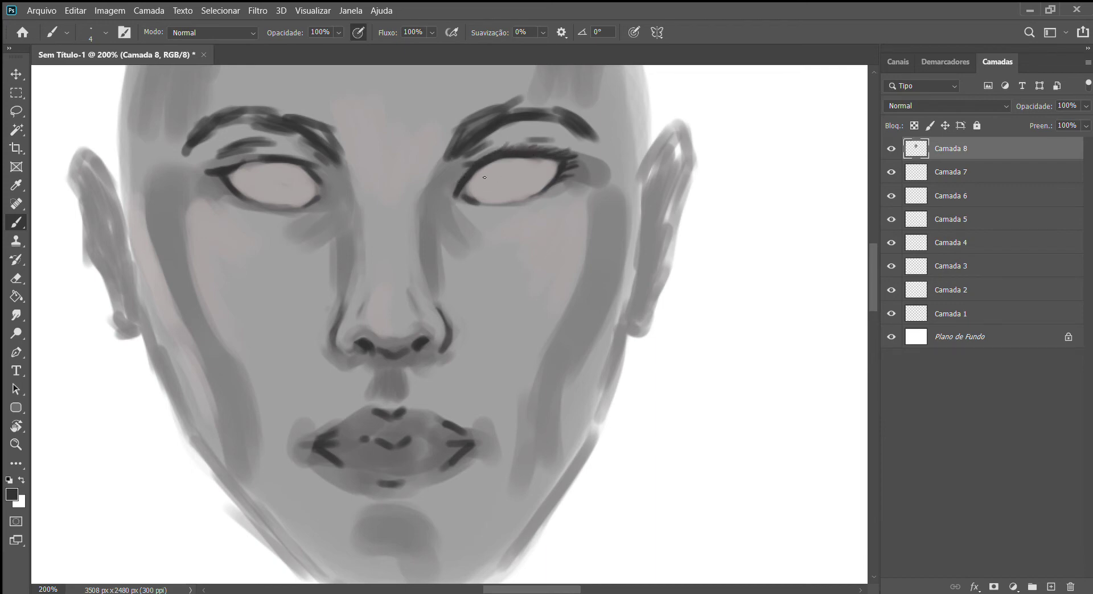
mouse_move(230, 164)
left_mouse_down()
mouse_move(212, 160)
mouse_move(240, 157)
mouse_move(215, 189)
mouse_move(232, 205)
left_mouse_up()
mouse_move(257, 157)
left_mouse_down()
mouse_move(226, 155)
mouse_move(289, 156)
mouse_move(334, 187)
left_mouse_up()
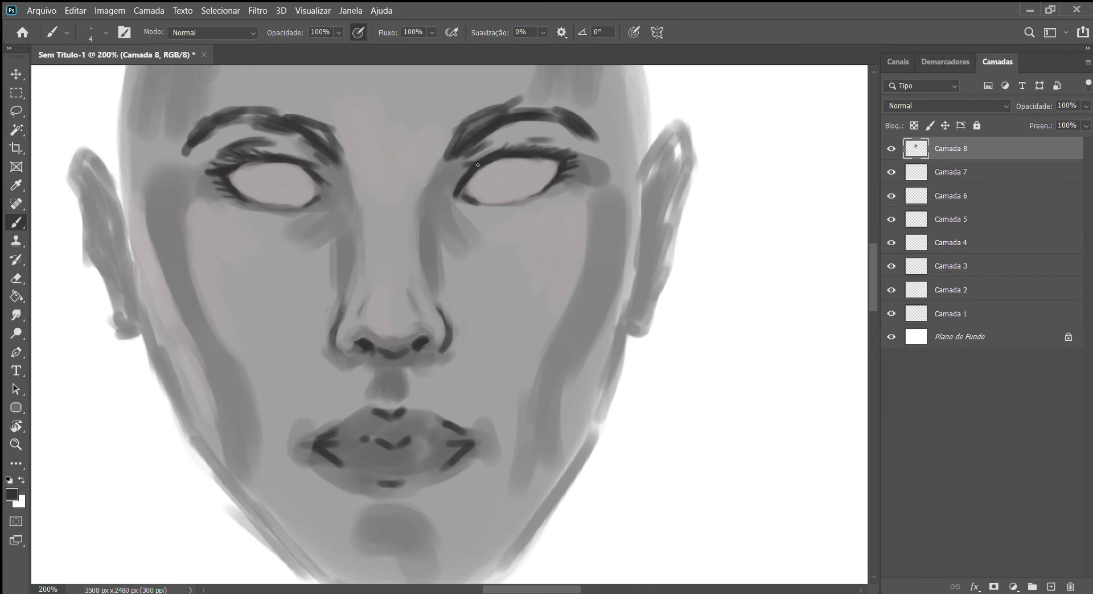
mouse_move(470, 167)
left_mouse_down()
mouse_move(459, 175)
mouse_move(469, 169)
left_mouse_up()
key("alt")
key("alt")
mouse_move(231, 149)
left_mouse_down()
mouse_move(275, 140)
mouse_move(334, 169)
left_mouse_up()
mouse_move(458, 165)
left_mouse_down()
mouse_move(485, 140)
mouse_move(572, 146)
left_mouse_up()
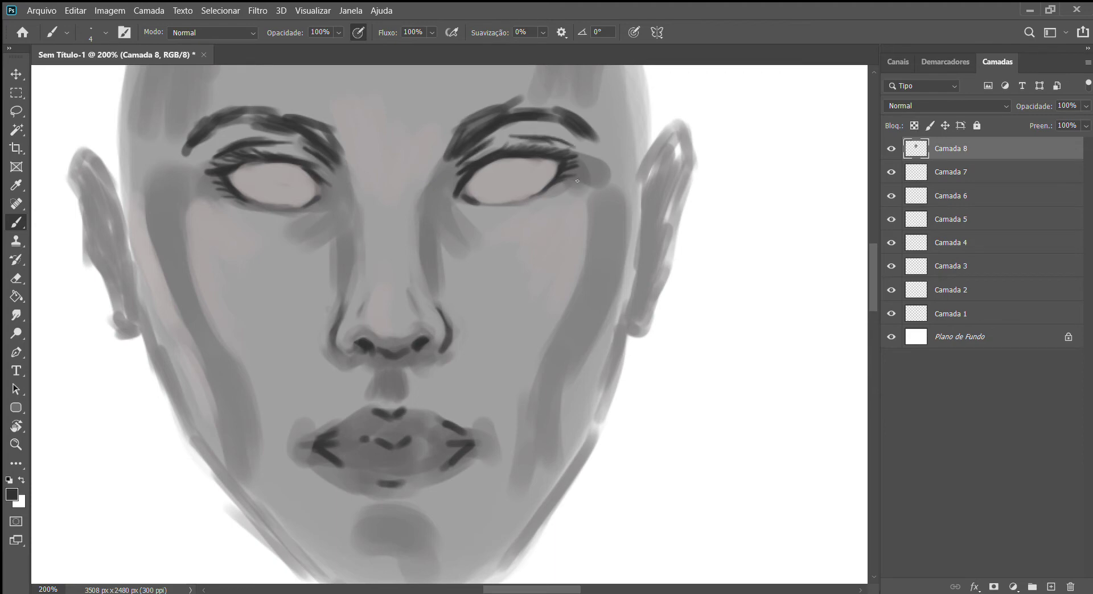
Add lower lashes and outer-corner strokes under both eyes, resampling nearby greys.
left_click_drag(571, 193, 576, 187)
mouse_move(217, 193)
left_mouse_down()
mouse_move(206, 205)
mouse_move(211, 198)
left_mouse_up()
left_click(211, 193, "alt")
left_click(572, 194, "alt")
left_click_drag(455, 210, 462, 218)
left_click_drag(323, 213, 312, 221)
scroll(369, 207, "up", 2)
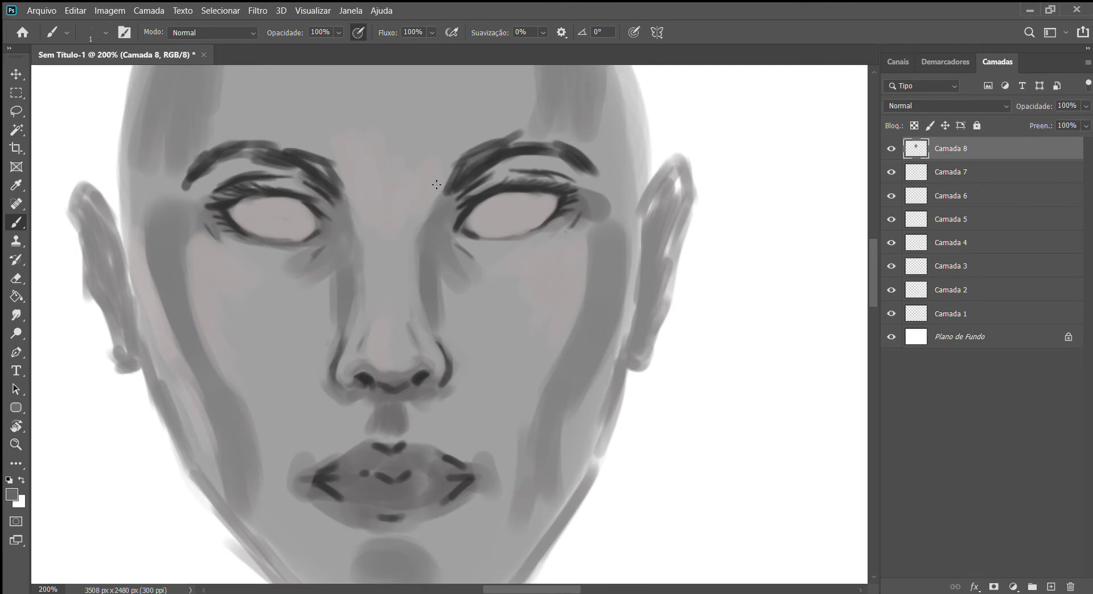
Fill both eyebrows with sampled dark grey using a larger brush, undoing one light stroke.
key("bracketright")
key("bracketright")
key("bracketright")
left_click_drag(464, 190, 480, 169)
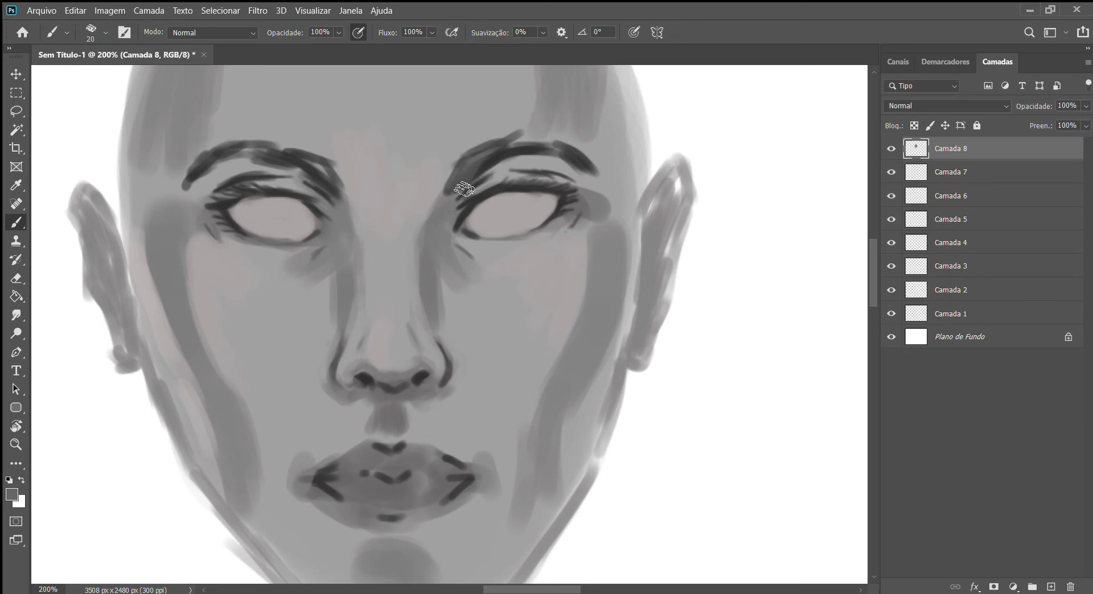
key("ctrl+z")
left_click(494, 159, "alt")
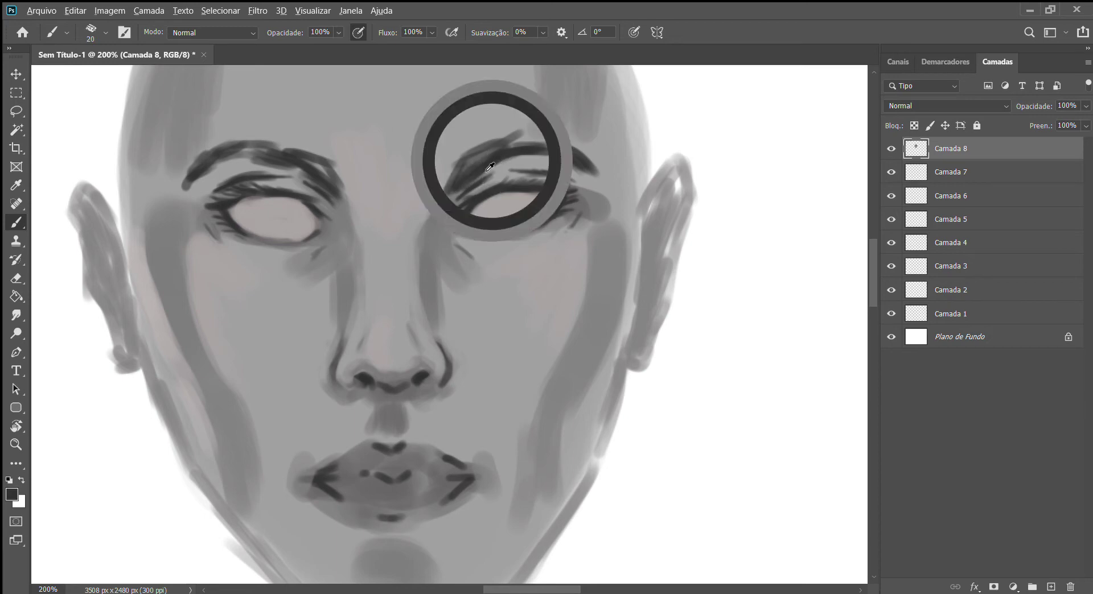
mouse_move(470, 185)
left_mouse_down()
mouse_move(501, 150)
mouse_move(566, 148)
mouse_move(606, 174)
left_mouse_up()
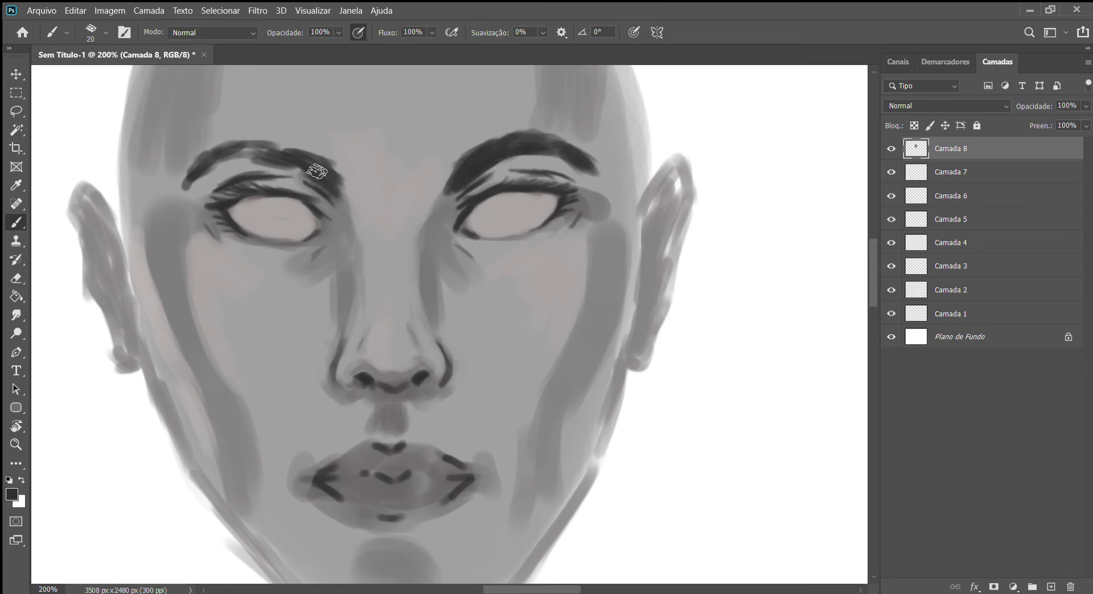
mouse_move(308, 162)
left_mouse_down()
mouse_move(256, 147)
mouse_move(211, 157)
mouse_move(202, 176)
mouse_move(185, 171)
left_mouse_up()
mouse_move(251, 151)
left_mouse_down()
mouse_move(320, 166)
mouse_move(255, 148)
mouse_move(191, 171)
left_mouse_up()
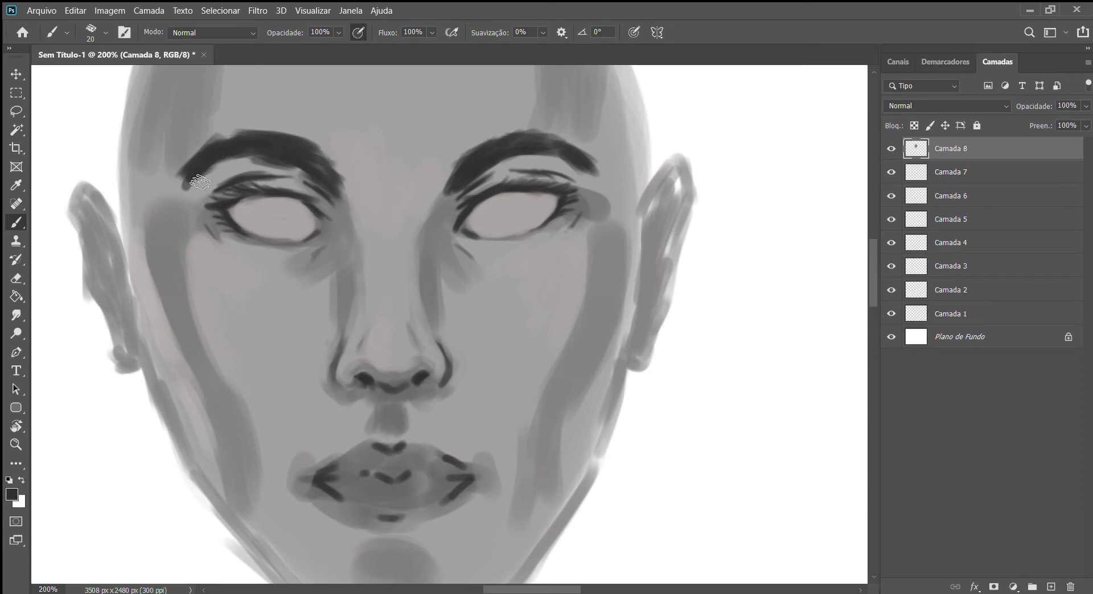
left_click_drag(513, 170, 564, 175)
key("ctrl+minus")
key("ctrl+minus")
key("ctrl+plus")
key("ctrl+plus")
key("bracketleft")
key("bracketleft")
key("bracketleft")
Sketch dark fold lines inside the right ear and the upper inner edge of the left ear.
mouse_move(678, 191)
left_mouse_down()
mouse_move(675, 213)
mouse_move(649, 238)
mouse_move(639, 317)
mouse_move(649, 285)
left_mouse_up()
key("bracketleft")
key("bracketleft")
key("bracketleft")
left_click_drag(654, 232, 661, 269)
left_click_drag(667, 215, 672, 238)
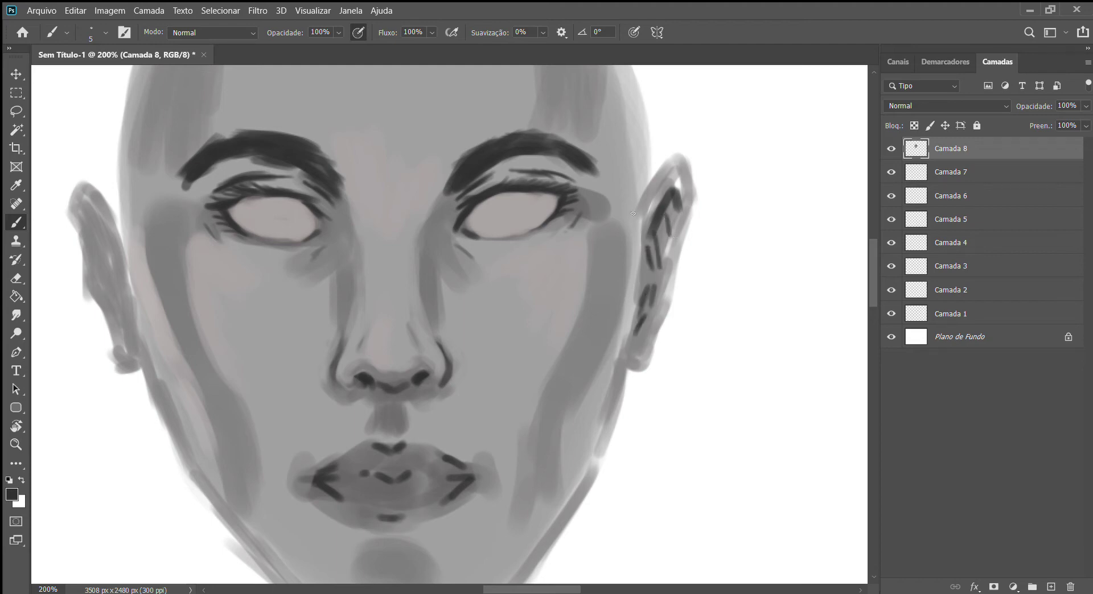
mouse_move(88, 212)
left_mouse_down()
mouse_move(108, 237)
mouse_move(126, 312)
mouse_move(113, 305)
mouse_move(87, 219)
left_mouse_up()
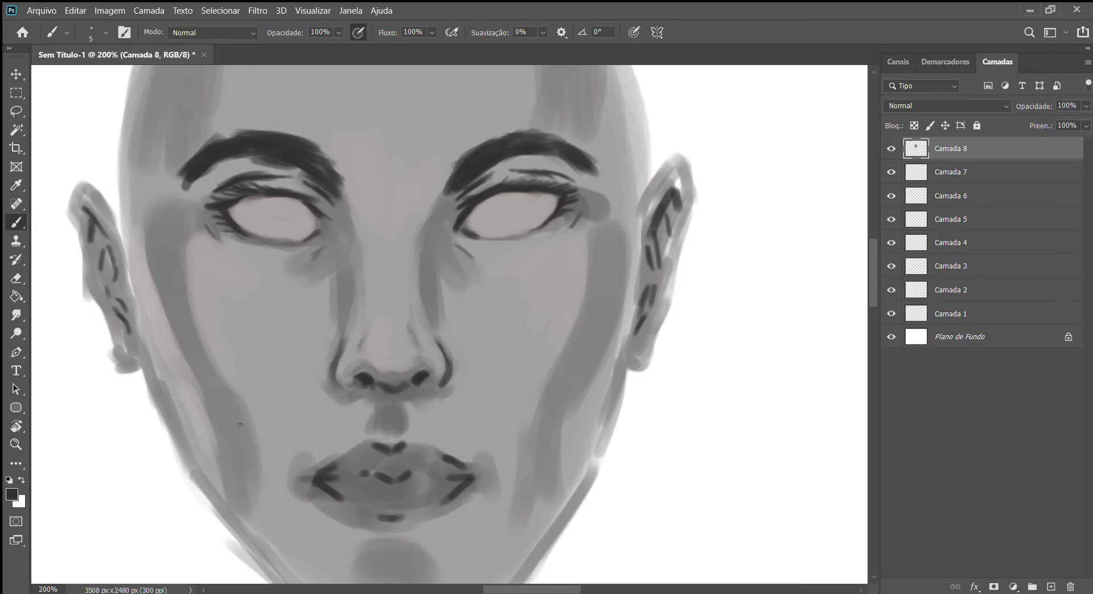
Darken both lip corners and the shadow under the lower lip with a slightly larger brush.
key("bracketright")
left_click_drag(332, 476, 300, 485)
left_click_drag(459, 464, 481, 474)
left_click_drag(402, 521, 384, 519)
key("ctrl+minus")
key("ctrl+minus")
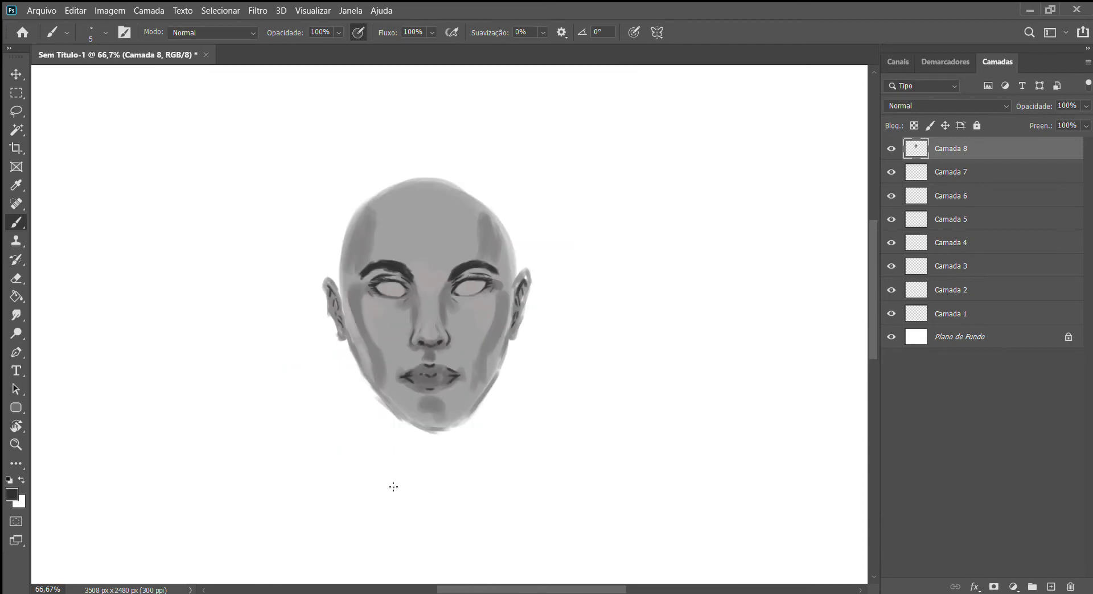
Sample light greys from the chin and forehead and swap between textured and hard round brushes.
left_click(456, 405, "alt")
key("period")
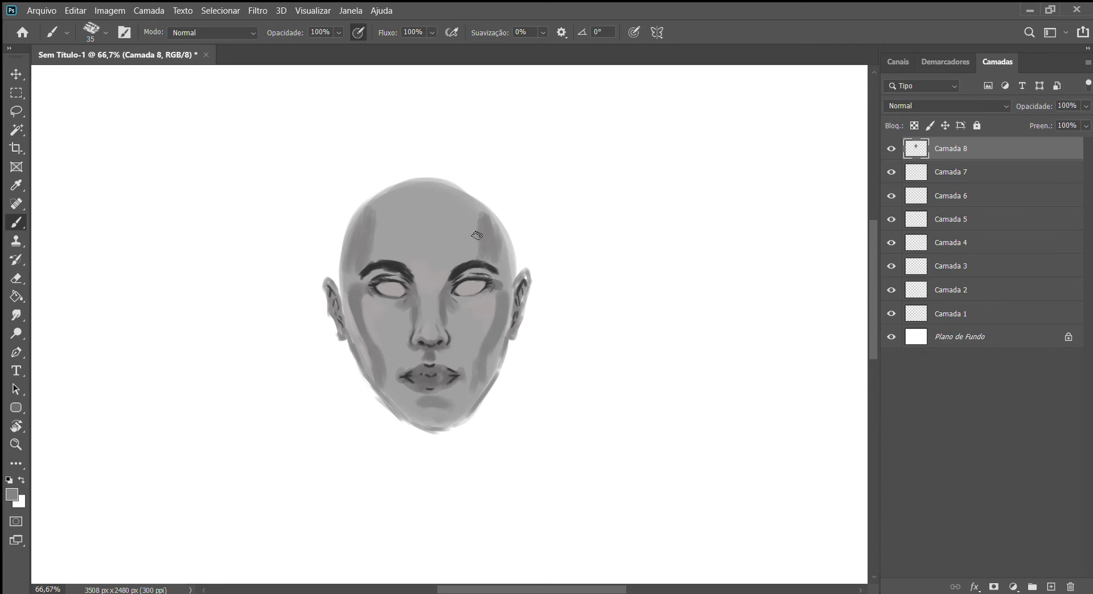
key("period")
left_click(434, 226, "alt")
key("i")
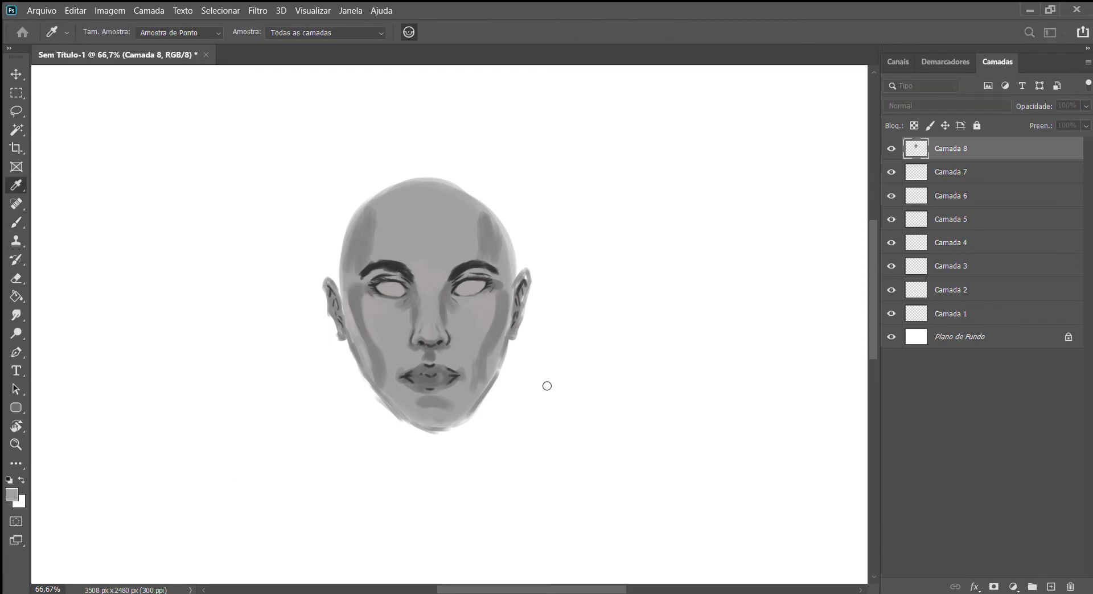
key("b")
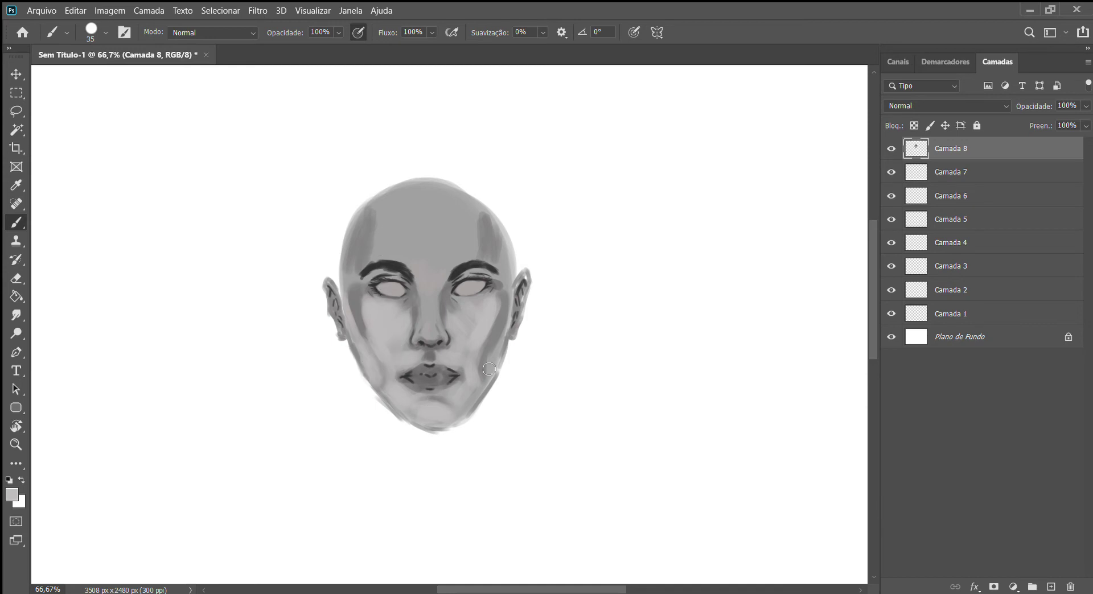
Lighten the cheek and jaw, both temples and the right cheek edge with light grey.
left_click_drag(497, 361, 493, 360)
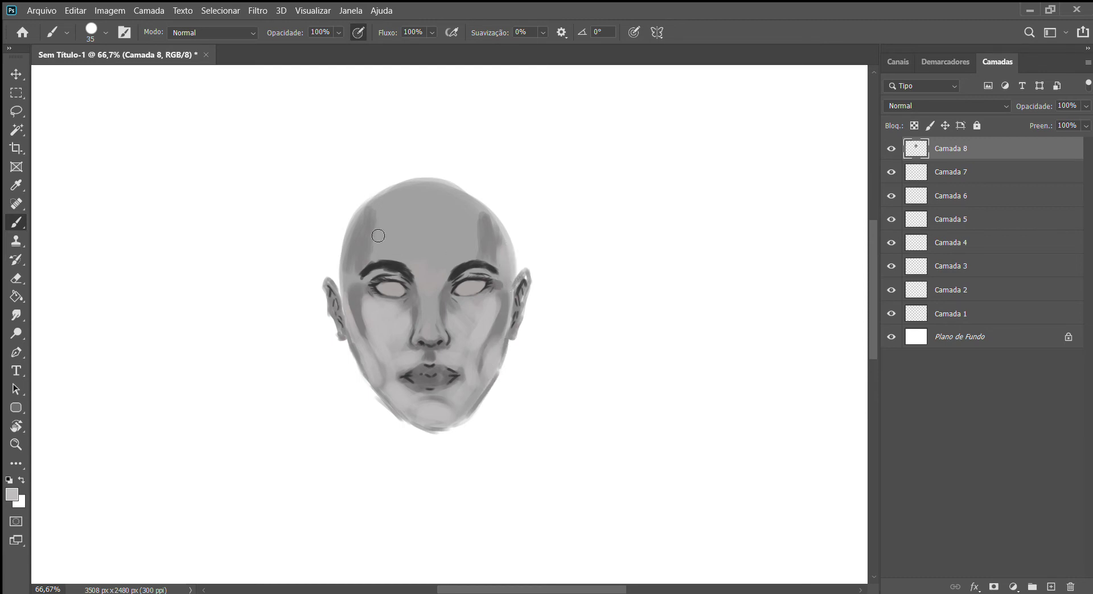
key("bracketleft")
key("bracketleft")
key("bracketright")
key("bracketright")
key("bracketright")
mouse_move(365, 289)
left_mouse_down()
mouse_move(359, 230)
mouse_move(358, 326)
left_mouse_up()
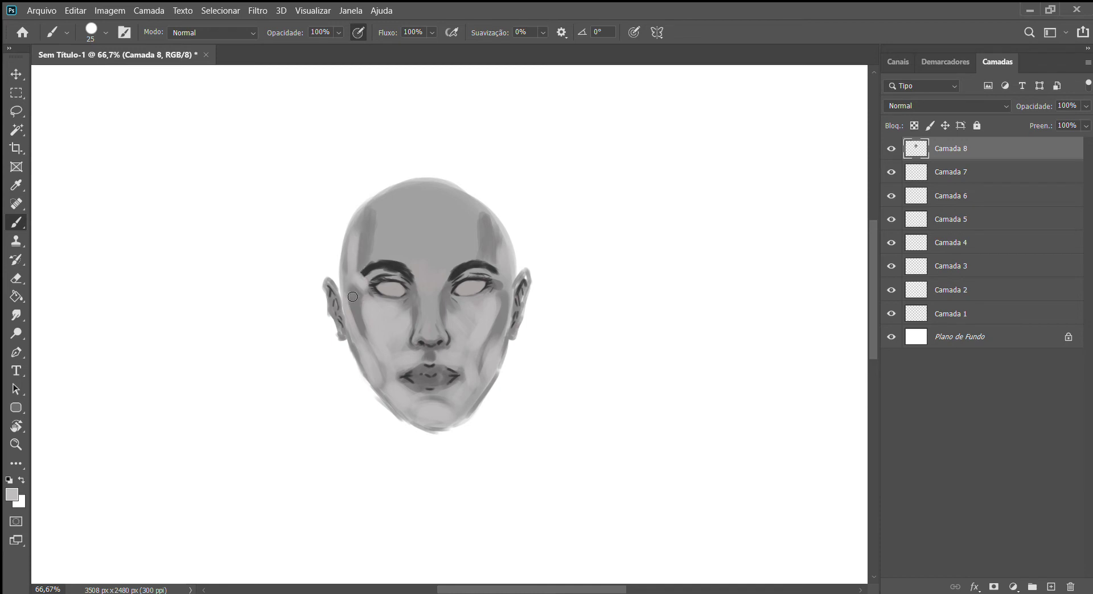
left_click_drag(490, 272, 499, 283)
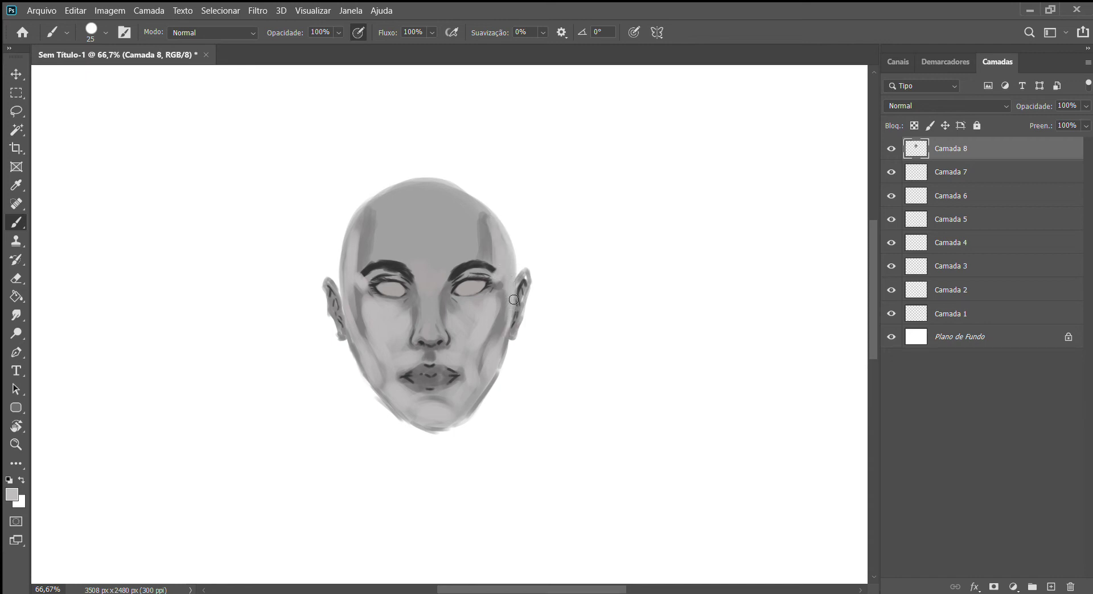
mouse_move(507, 291)
left_mouse_down()
mouse_move(500, 336)
mouse_move(515, 289)
left_mouse_up()
key("bracketleft")
key("bracketleft")
key("bracketleft")
left_click_drag(509, 312, 492, 363)
Darken both cheek outlines, lighten the left upper eyelid area and shade the right temple.
left_click(363, 328, "alt")
mouse_move(359, 333)
left_mouse_down()
mouse_move(369, 368)
mouse_move(359, 345)
left_mouse_up()
left_click_drag(487, 357, 499, 330)
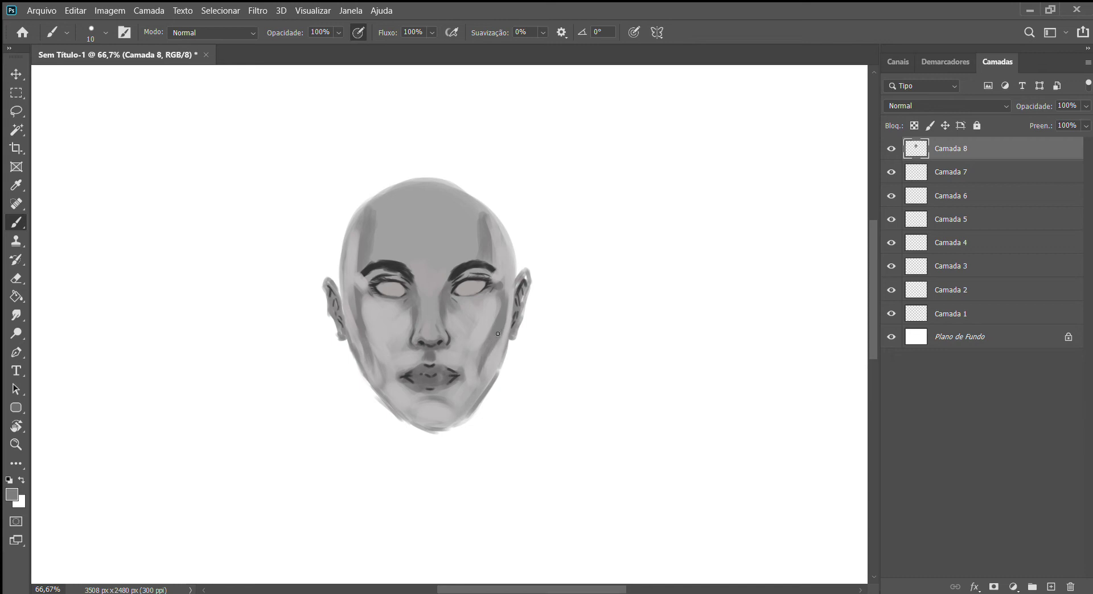
left_click(497, 365, "alt")
left_click_drag(398, 279, 401, 278)
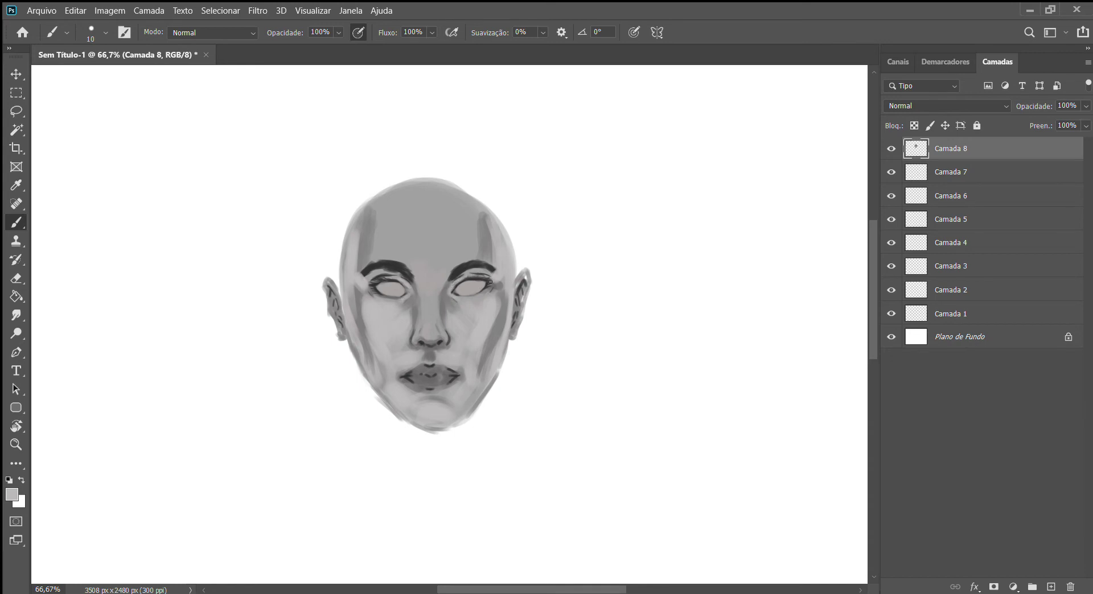
left_click(506, 306, "alt")
left_click_drag(507, 255, 507, 263)
Extend the right eyebrow's tail and thicken the left brow's inner start in near-black.
left_click(362, 274, "alt")
left_click_drag(488, 264, 498, 272)
left_click_drag(367, 268, 358, 275)
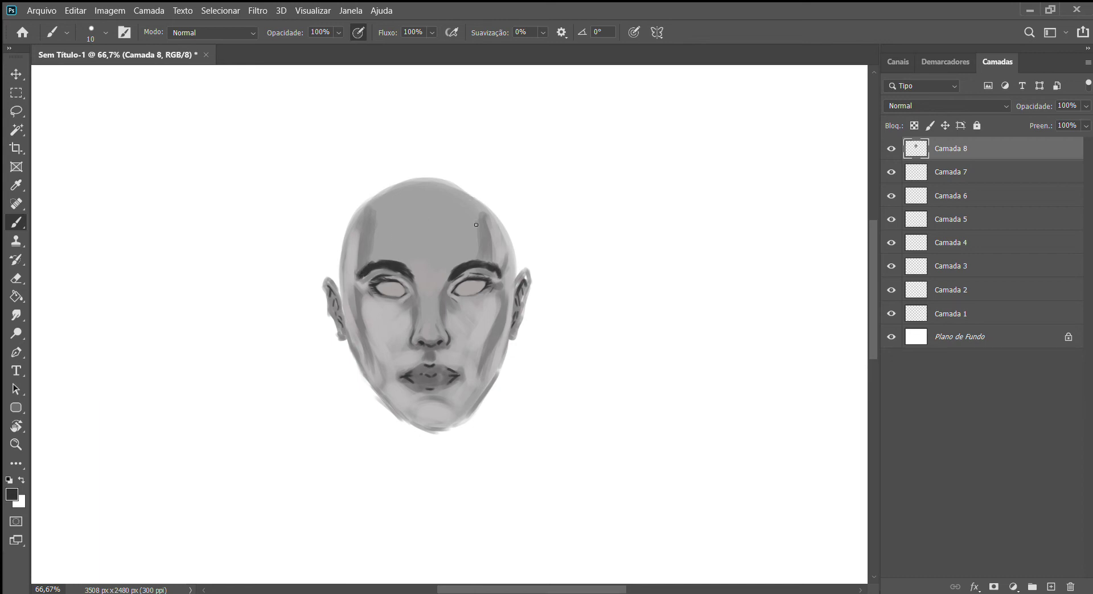
key("ctrl+plus")
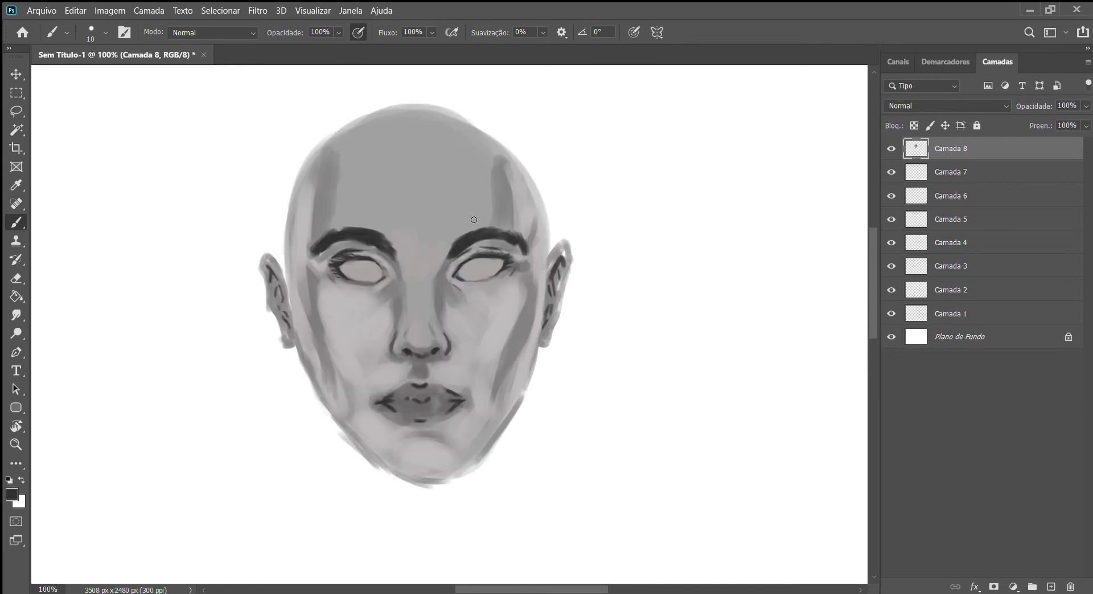
Darken the left upper lid line, lighten the left eye white and sample the right eye corner.
left_click_drag(349, 263, 361, 267)
left_click(352, 270, "alt")
left_click_drag(342, 268, 356, 270)
left_click(506, 264, "alt")
key("alt")
left_click(508, 267, "alt")
Sample light skin greys near the eyes and nose, resize the brush, and check the whole face.
key("bracketleft")
key("bracketleft")
left_click(450, 274, "alt")
left_click(384, 319, "alt")
key("bracketright")
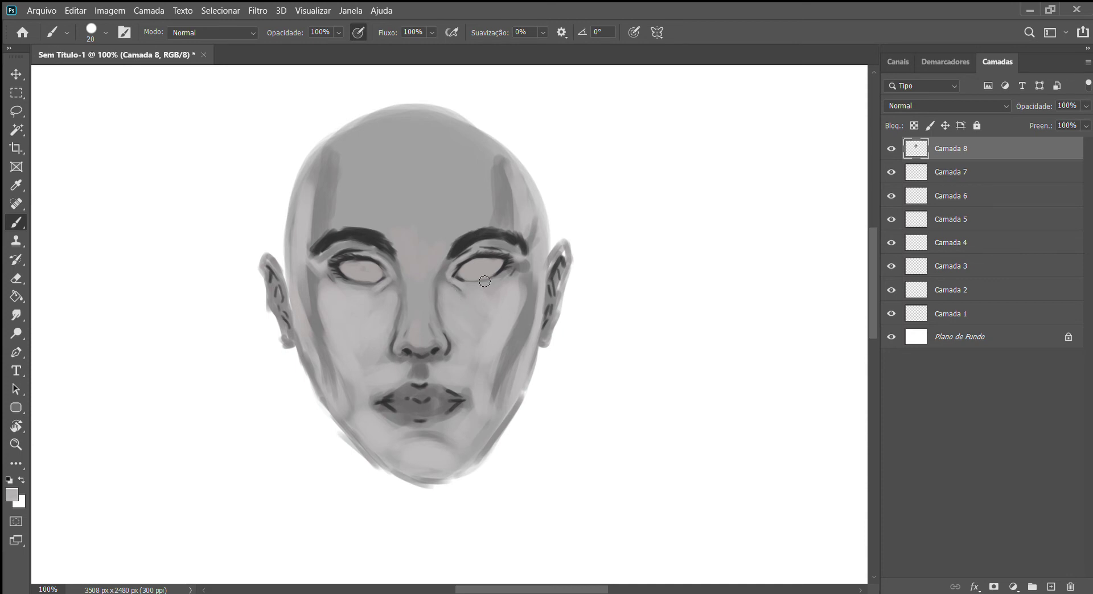
key("ctrl+minus")
key("ctrl+minus")
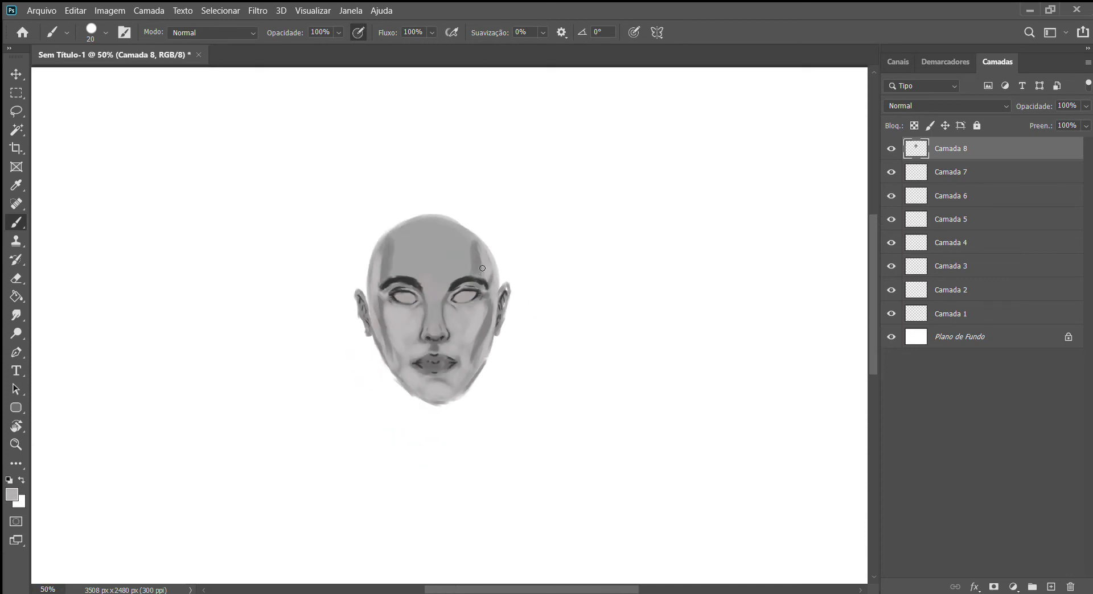
key("ctrl+plus")
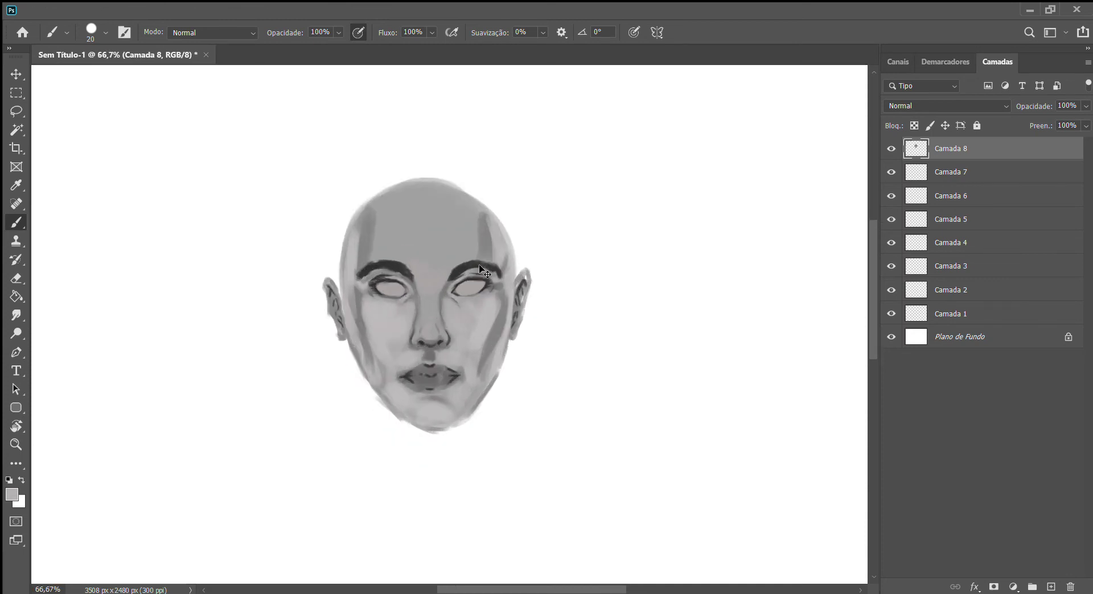
key("ctrl+plus")
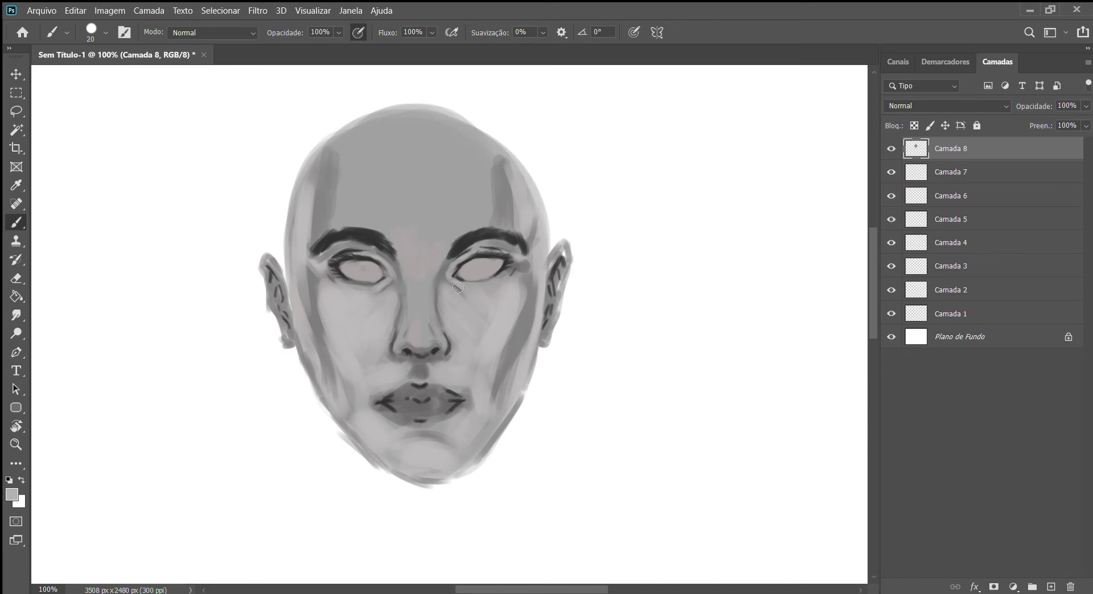
Sample the dark eyebrow grey and paint round irises into the left and right eyes.
key("alt")
left_click(370, 237, "alt")
left_click_drag(359, 266, 376, 267)
left_click_drag(475, 269, 475, 263)
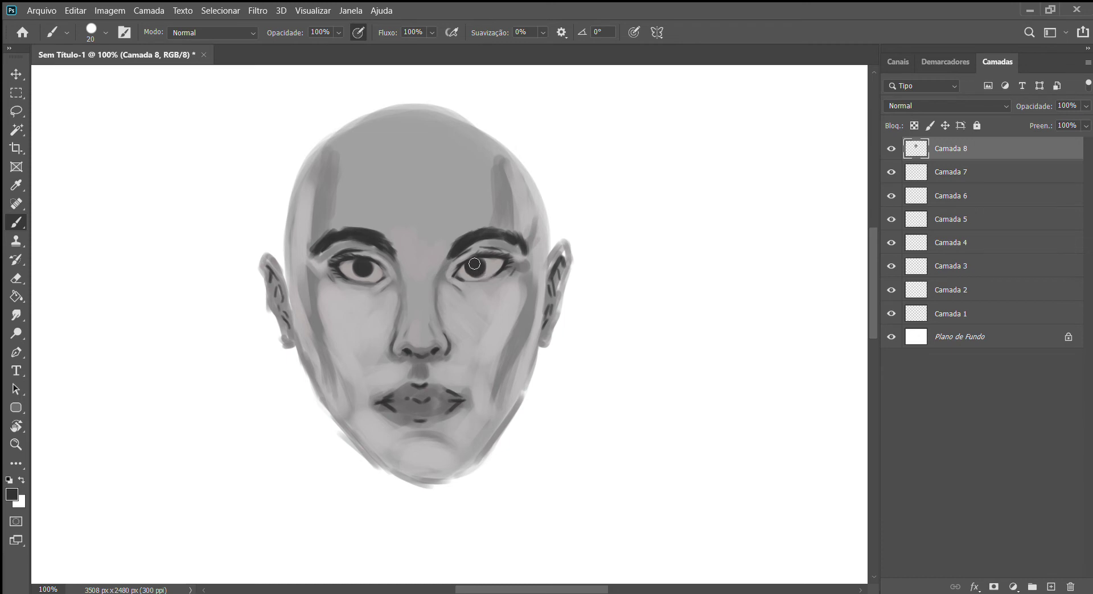
Sample a light grey and paint a lighter ring in the left iris with a 9 px brush.
left_click_drag(363, 268, 351, 263)
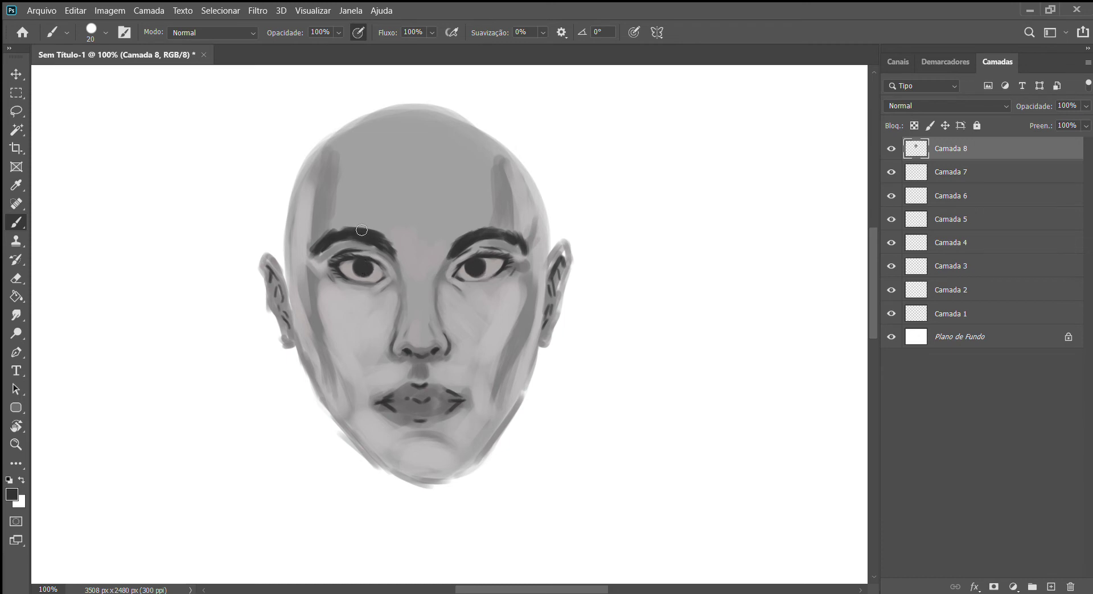
left_click(381, 278, "alt")
key("bracketleft")
key("bracketleft")
left_click_drag(359, 265, 361, 267)
left_click_drag(361, 272, 369, 265)
Lighten the right iris with the same light grey, then sample a dark grey.
left_click_drag(467, 272, 480, 263)
left_click_drag(478, 265, 481, 263)
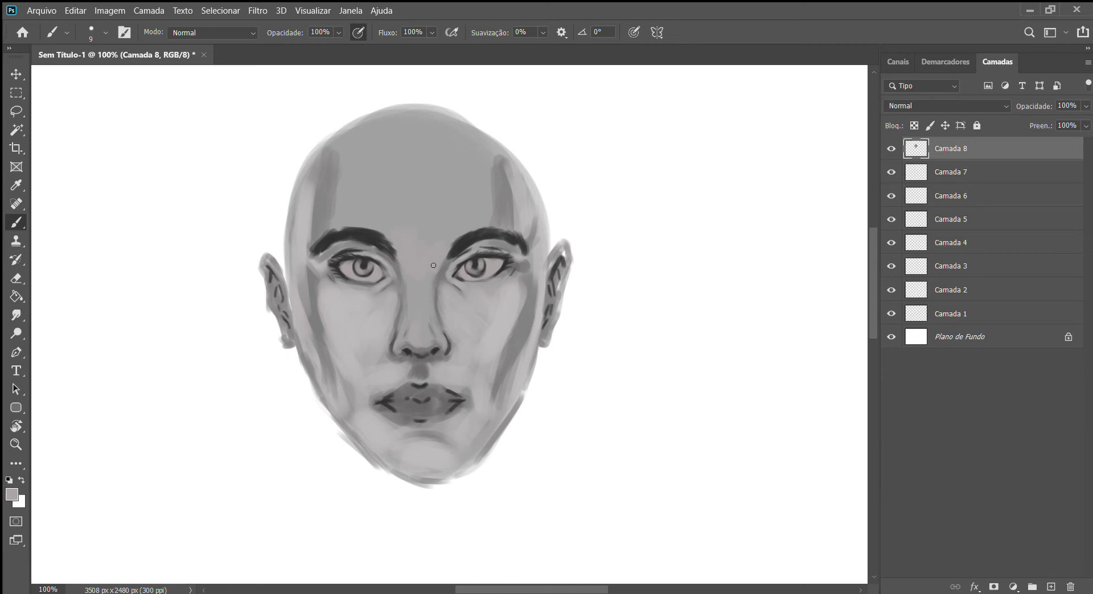
left_click(476, 265, "alt")
Dab a white catchlight into each iris with a small brush.
left_click(566, 212, "alt")
key("bracketleft")
left_click(360, 265)
left_click(470, 263)
key("bracketleft")
key("bracketleft")
Lighten the upper and lower lips with mid grey and deepen the shading under the lower lip.
key("ctrl+minus")
key("ctrl+minus")
key("ctrl+plus")
key("ctrl+plus")
left_click(379, 278, "alt")
key("bracketright")
left_click_drag(393, 394, 459, 401)
left_click_drag(390, 407, 428, 415)
left_click_drag(412, 419, 435, 415)
key("alt")
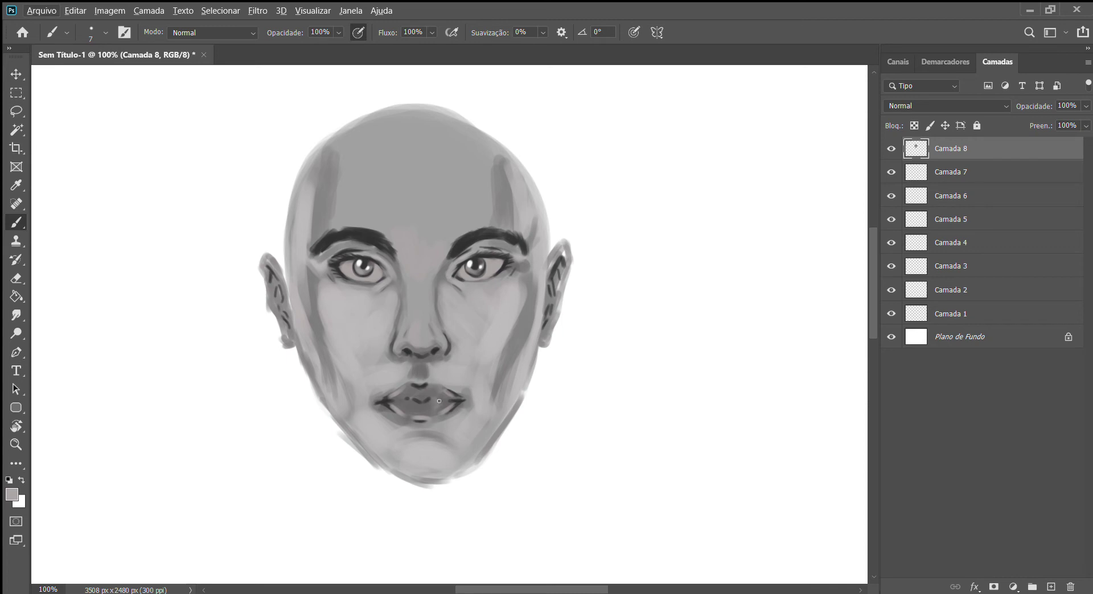
key("alt")
Darken the mouth's centre line and both lip corners with near-black.
left_click(460, 408, "alt")
key("bracketleft")
left_click_drag(424, 400, 425, 405)
left_click_drag(381, 404, 376, 402)
left_click_drag(463, 409, 460, 408)
Paint light grey highlights above the upper lip, across the lower lip and on the chin.
left_click(416, 393, "alt")
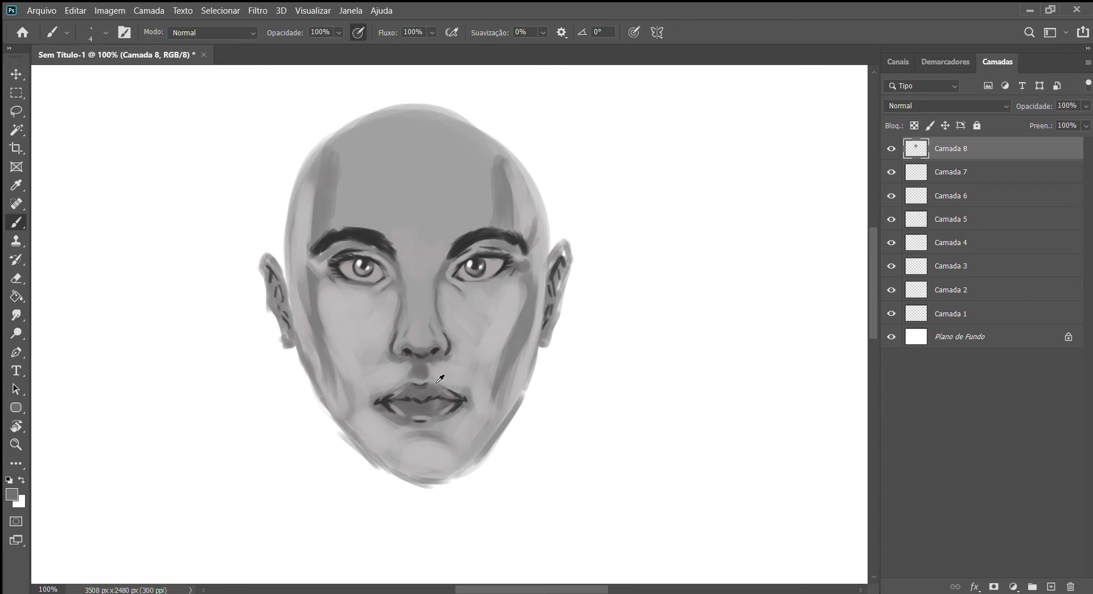
left_click(421, 385, "alt")
left_click(553, 267, "alt")
left_click_drag(419, 383, 405, 380)
key("bracketright")
key("bracketright")
mouse_move(382, 410)
left_mouse_down()
mouse_move(423, 426)
mouse_move(459, 411)
left_mouse_up()
key("bracketright")
key("bracketright")
key("bracketright")
key("bracketright")
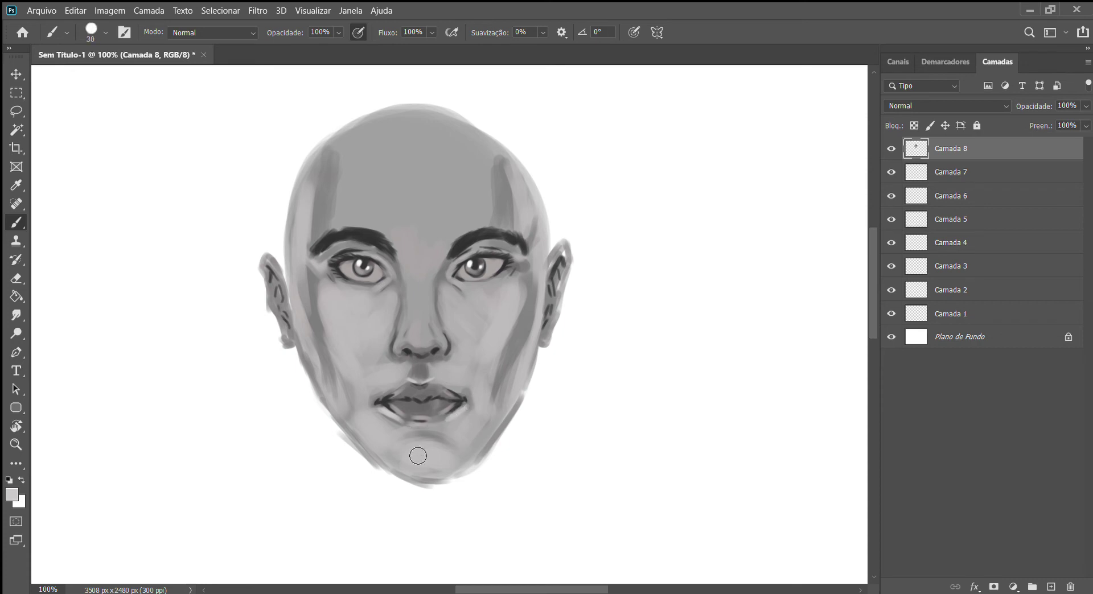
left_click_drag(423, 458, 476, 452)
Brighten the chin and left cheek, then paint a size-50 highlight up the nose bridge to the forehead.
mouse_move(390, 454)
left_mouse_down()
mouse_move(439, 473)
mouse_move(473, 447)
left_mouse_up()
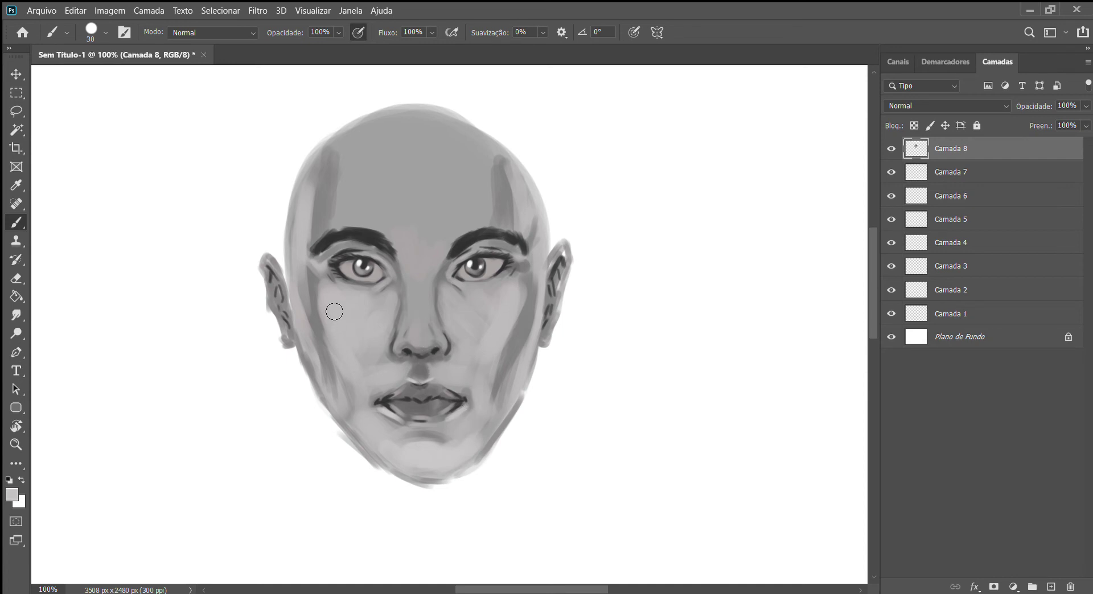
left_click_drag(329, 304, 336, 314)
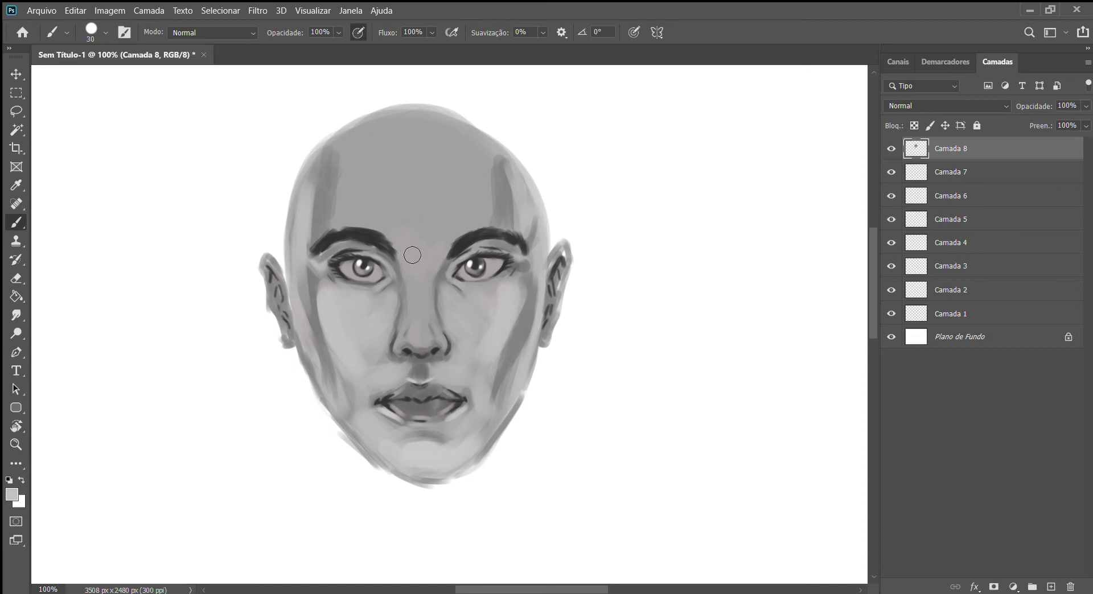
key("bracketright")
key("bracketright")
mouse_move(420, 239)
left_mouse_down()
mouse_move(430, 276)
mouse_move(396, 146)
mouse_move(385, 146)
mouse_move(371, 205)
mouse_move(378, 139)
mouse_move(366, 204)
mouse_move(425, 171)
mouse_move(426, 223)
mouse_move(447, 171)
mouse_move(434, 237)
mouse_move(482, 160)
mouse_move(488, 188)
mouse_move(456, 232)
mouse_move(427, 215)
mouse_move(442, 205)
mouse_move(400, 183)
mouse_move(405, 234)
mouse_move(408, 151)
mouse_move(457, 180)
left_mouse_up()
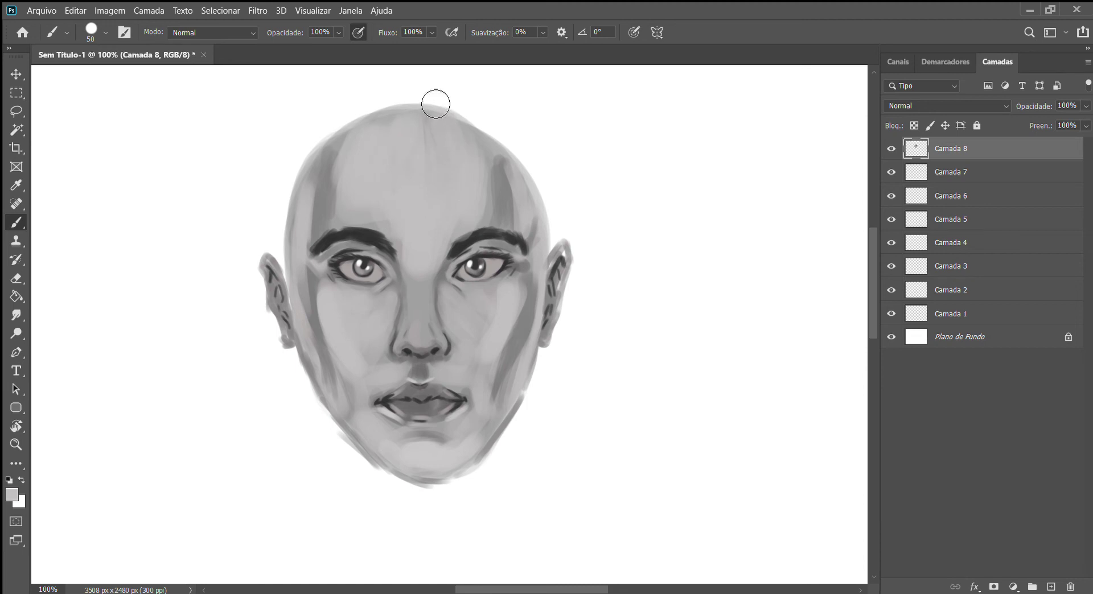
Scale the face up to about 138%, shift it left, commit, and select Camada 7.
key("ctrl+minus")
key("ctrl+minus")
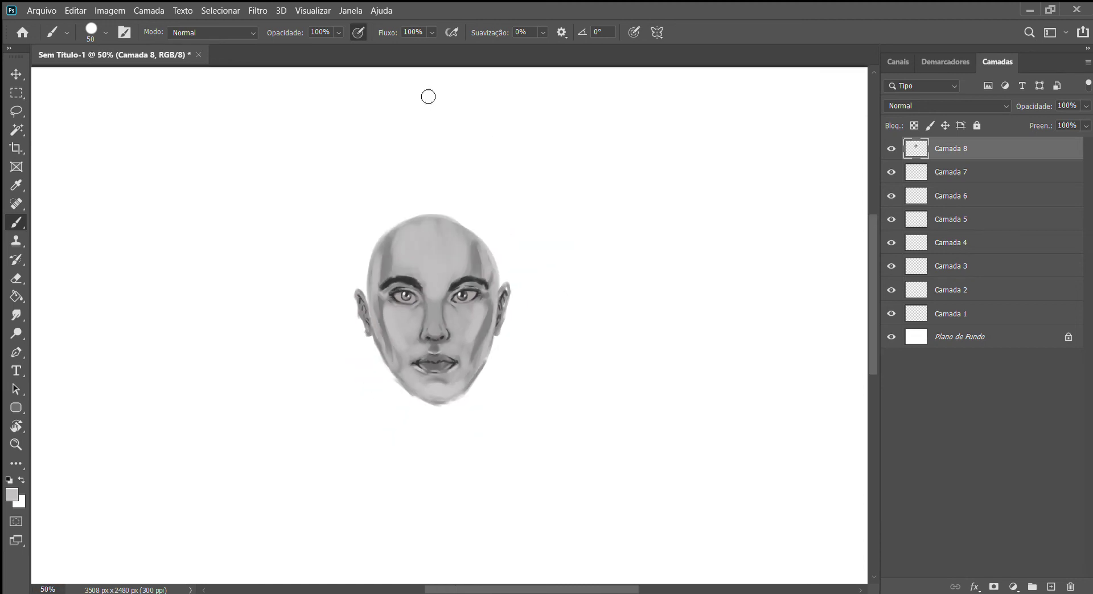
key("ctrl+minus")
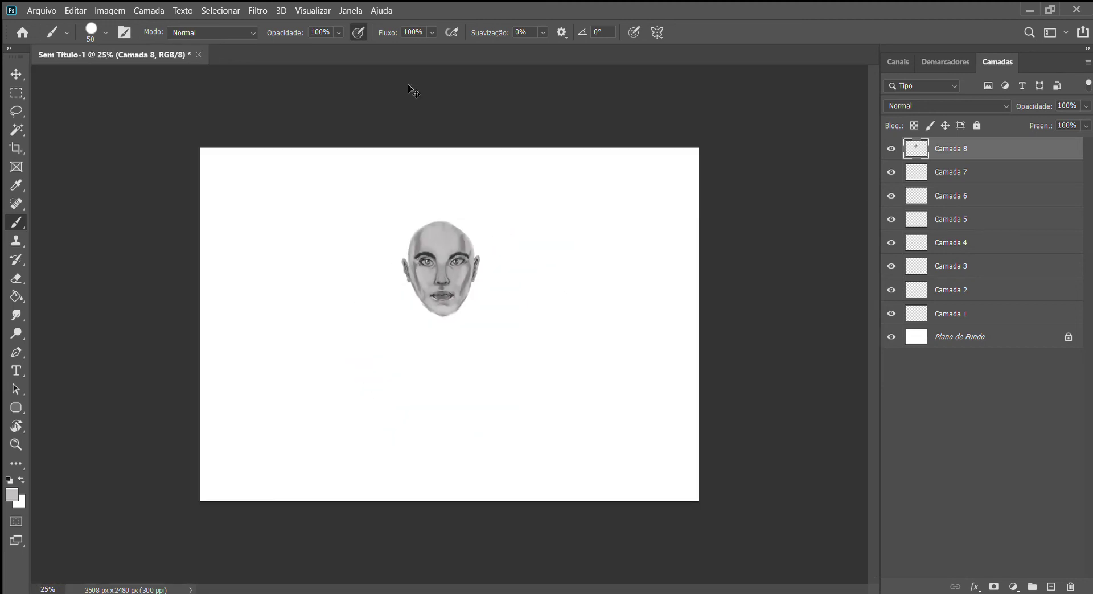
key("v")
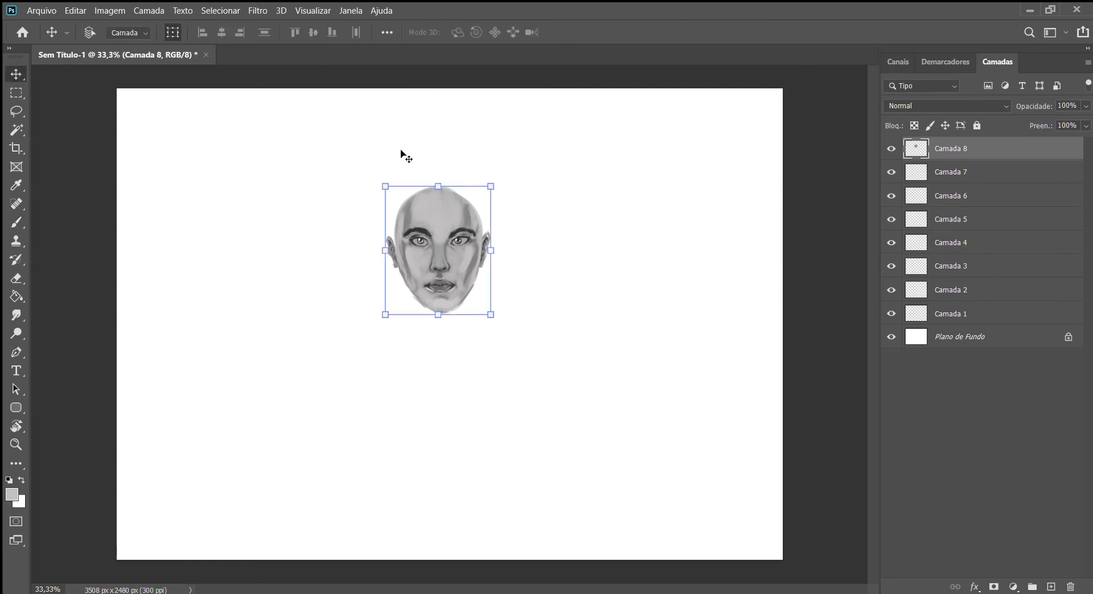
left_click_drag(492, 183, 527, 139)
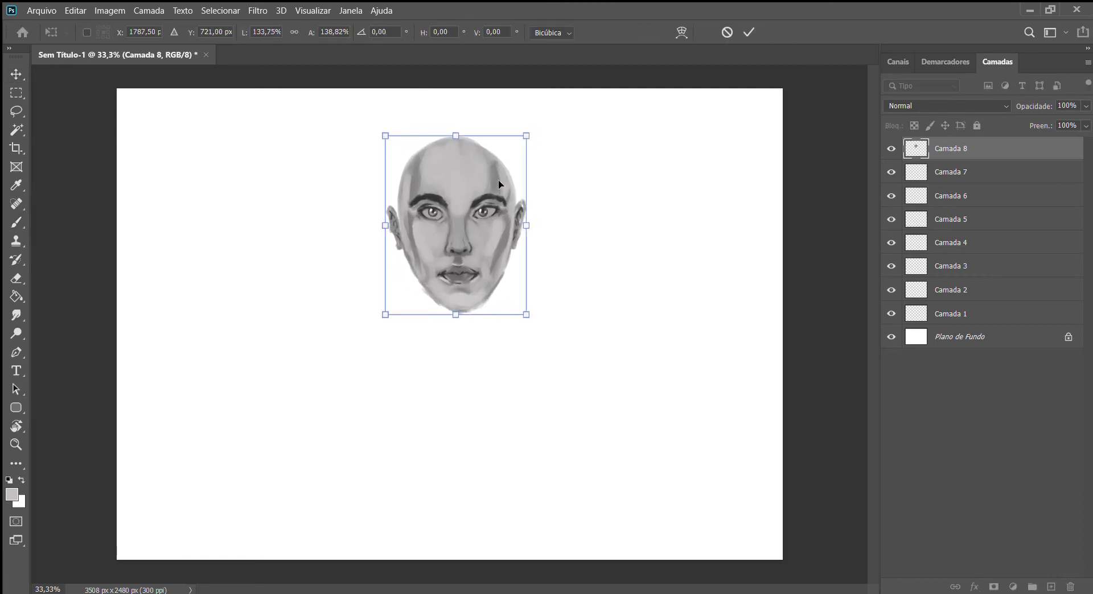
left_click_drag(497, 179, 390, 201)
left_click_drag(435, 151, 439, 156)
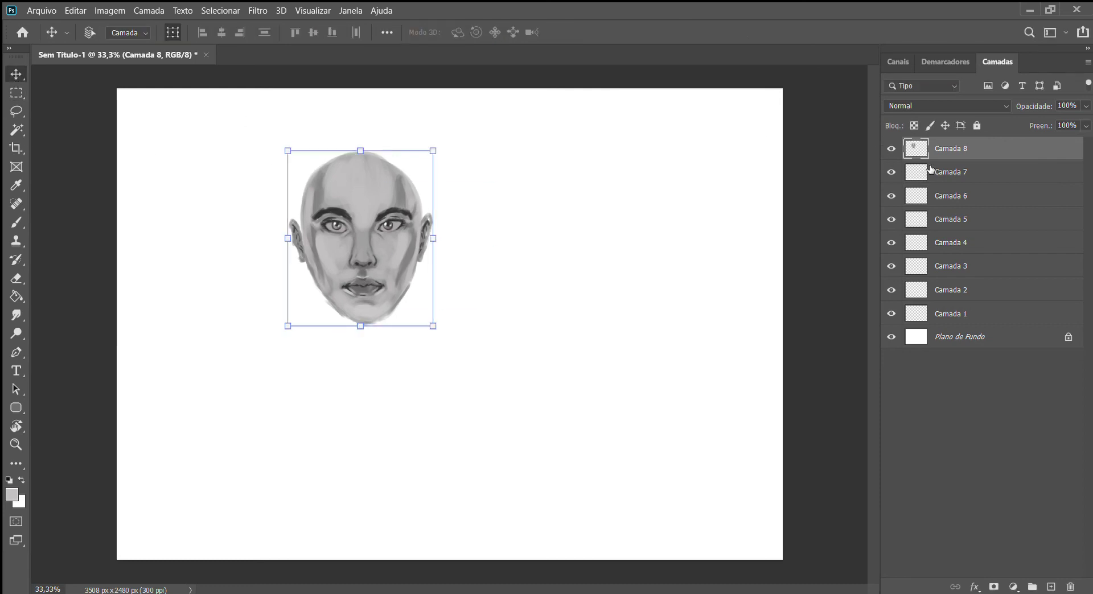
left_click(932, 170)
Paint dark grey left and right neck lines under the jaw and shade both neck edges.
left_click(16, 223)
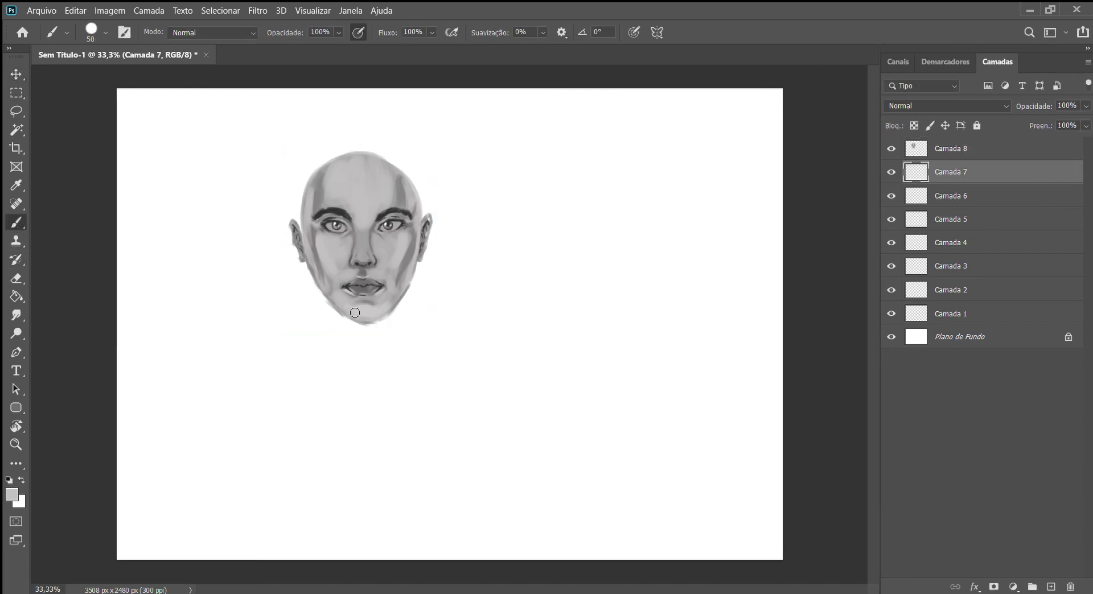
left_click(409, 256, "alt")
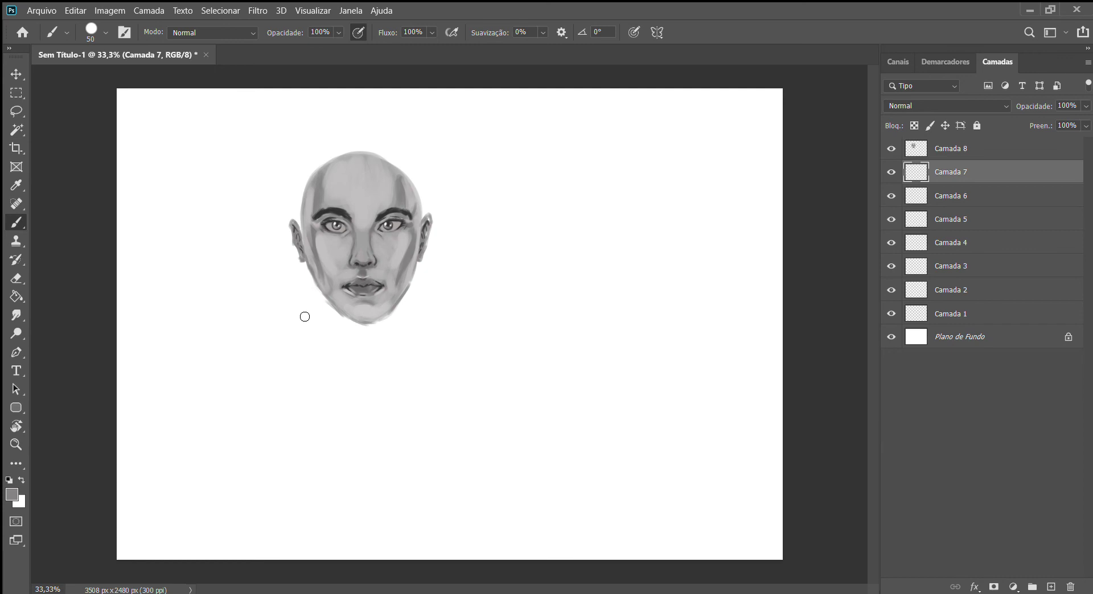
key("bracketright")
key("bracketright")
left_click_drag(329, 294, 337, 342)
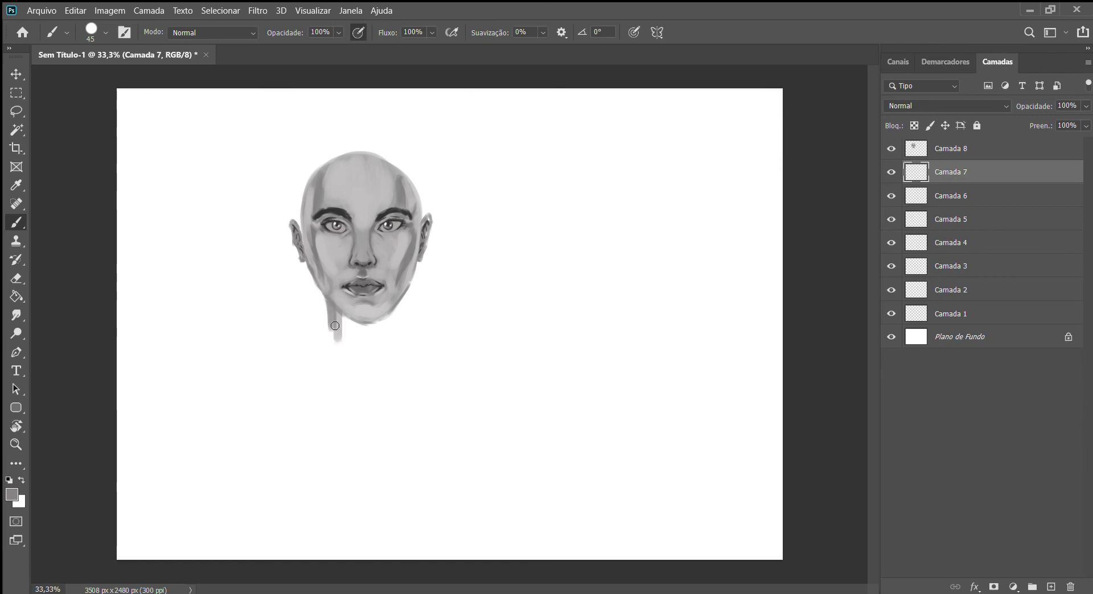
mouse_move(405, 292)
left_mouse_down()
mouse_move(393, 340)
mouse_move(356, 341)
left_mouse_up()
mouse_move(354, 305)
left_mouse_down()
mouse_move(344, 345)
mouse_move(328, 324)
left_mouse_up()
left_click_drag(328, 286, 328, 344)
mouse_move(390, 313)
left_mouse_down()
mouse_move(387, 344)
mouse_move(402, 346)
mouse_move(400, 318)
mouse_move(405, 344)
left_mouse_up()
left_click_drag(330, 301, 323, 323)
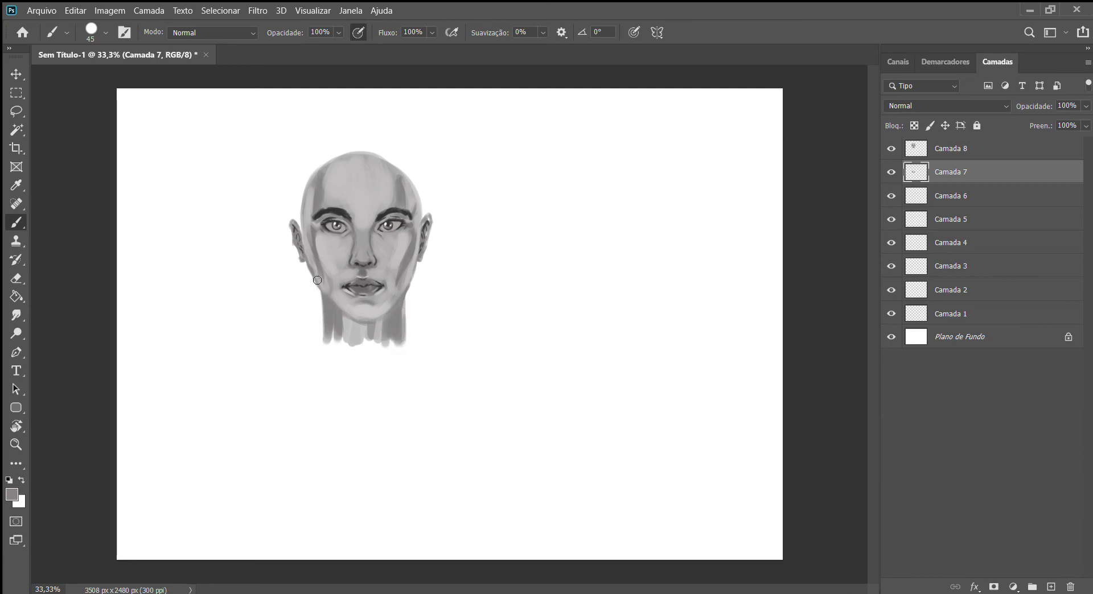
Fill the bottom of the neck with lighter and darker greys and extend the lower-left shading.
left_click(364, 339, "alt")
mouse_move(353, 340)
left_mouse_down()
mouse_move(358, 358)
mouse_move(373, 361)
left_mouse_up()
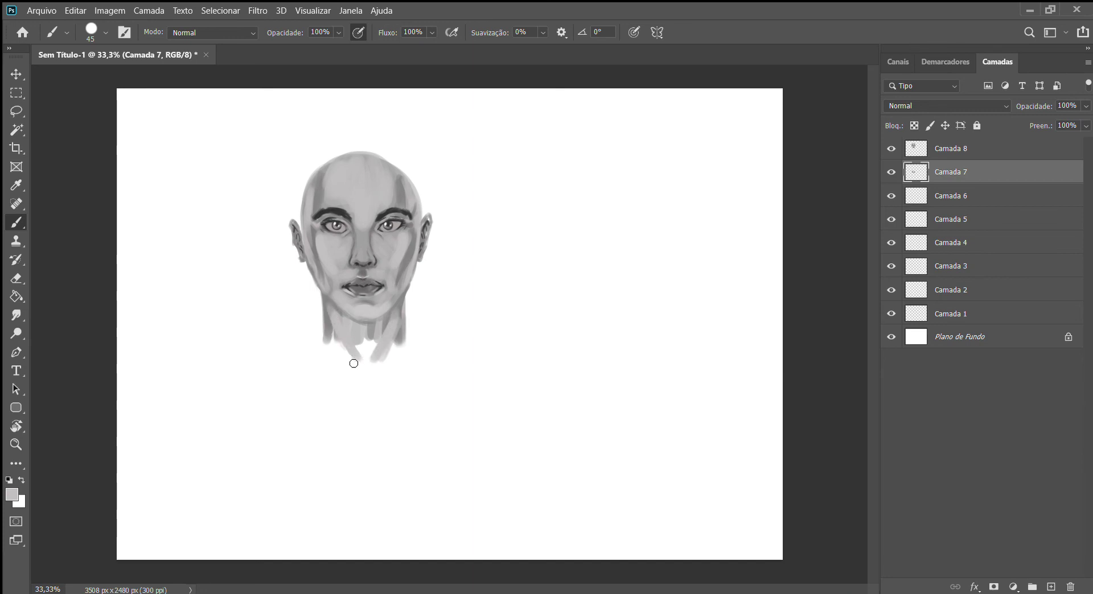
left_click(367, 340, "alt")
mouse_move(363, 353)
left_mouse_down()
mouse_move(393, 338)
mouse_move(402, 354)
left_mouse_up()
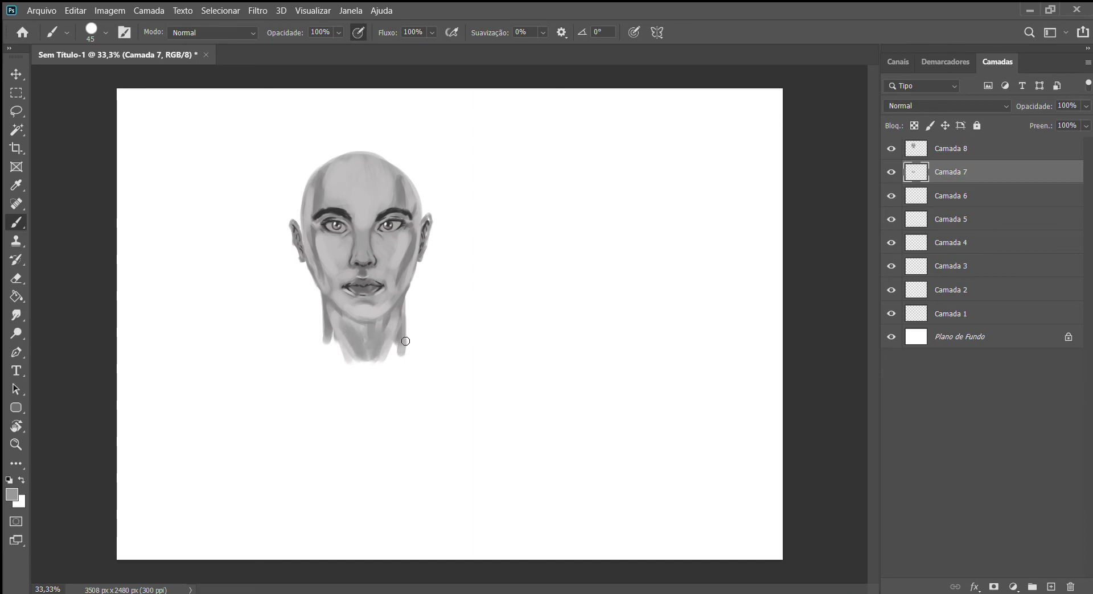
left_click_drag(335, 330, 326, 350)
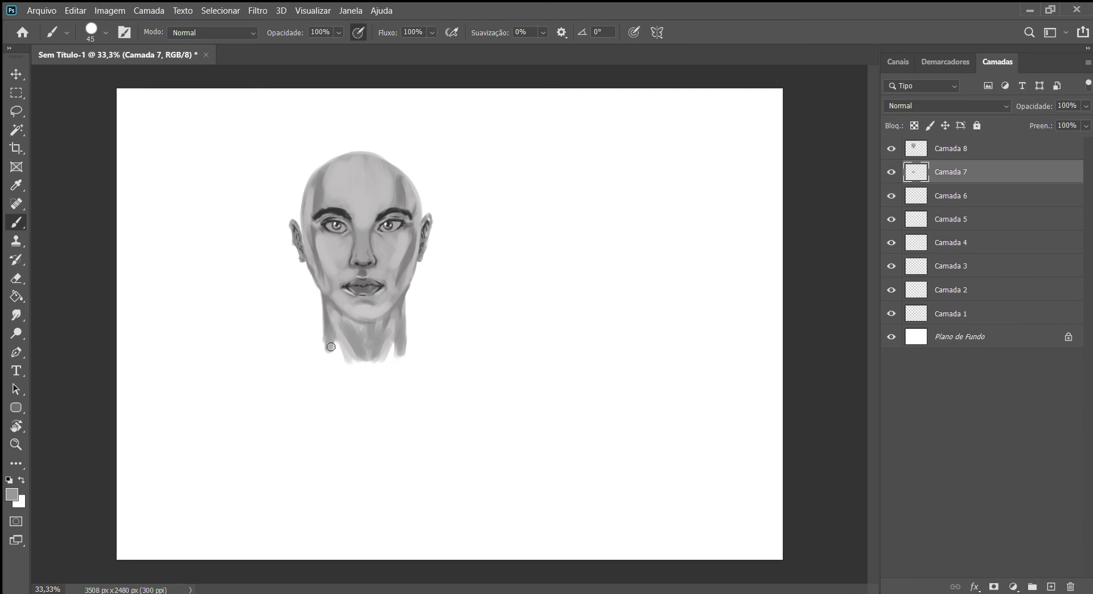
key("alt")
left_click(376, 234, "alt")
left_click(427, 232, "alt")
key("bracketleft")
Draw dark curves down both sides of the neck, extending the left line into the shoulder.
left_click_drag(324, 328, 298, 352)
left_click_drag(400, 316, 462, 373)
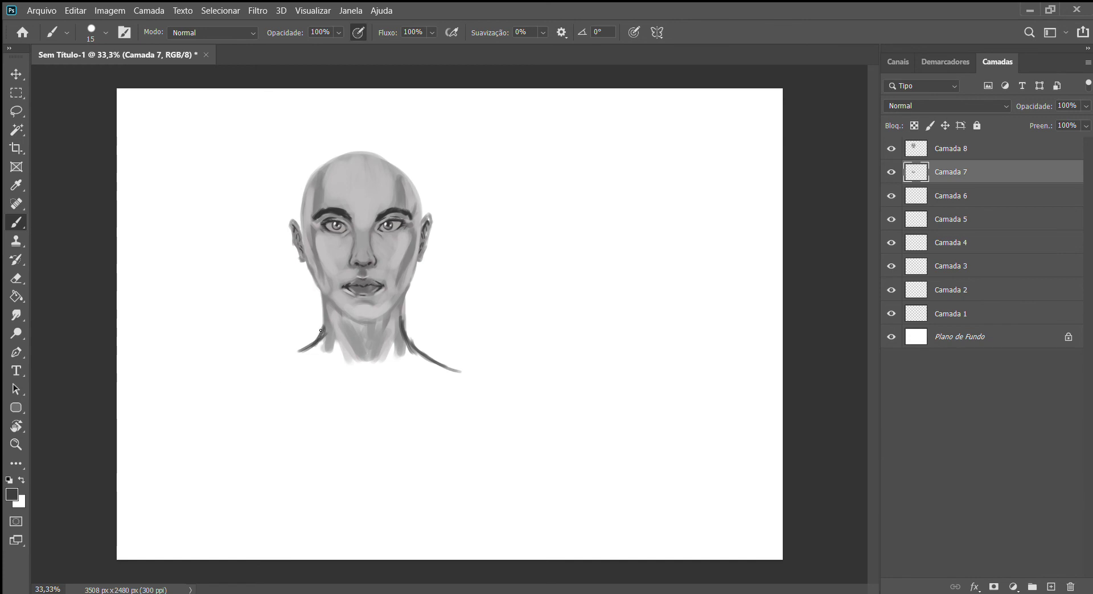
left_click_drag(320, 331, 271, 358)
left_click_drag(342, 317, 367, 370)
left_click_drag(388, 326, 369, 365)
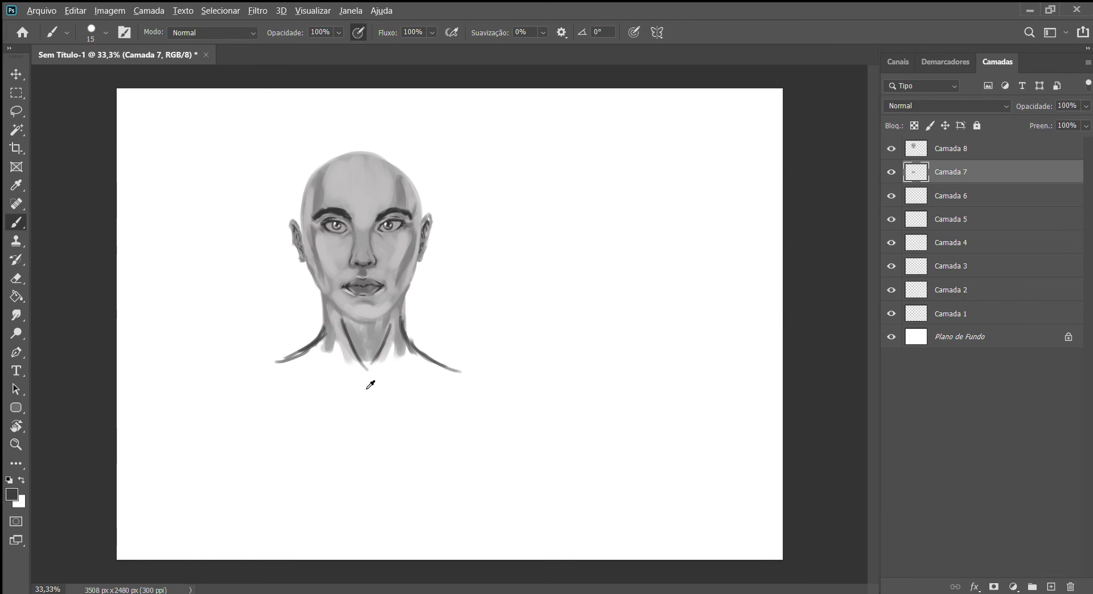
Resample dark grey and strengthen the left and right neck contours.
left_click(368, 379, "alt")
left_click(341, 318, "alt")
left_click_drag(327, 308, 332, 328)
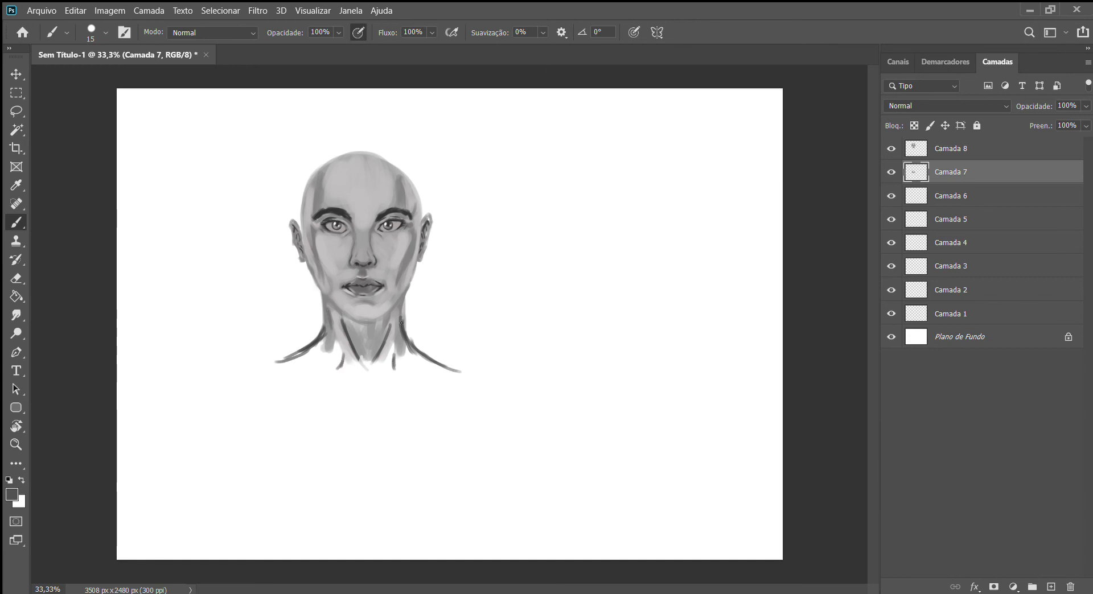
left_click_drag(405, 298, 400, 328)
left_click_drag(322, 295, 316, 340)
left_click_drag(405, 295, 403, 328)
left_click_drag(322, 294, 317, 335)
Lighten the left cheek edge, then shade both cheeks and the jaw on Camada 8.
left_click(341, 274, "alt")
key("bracketright")
key("bracketright")
key("bracketright")
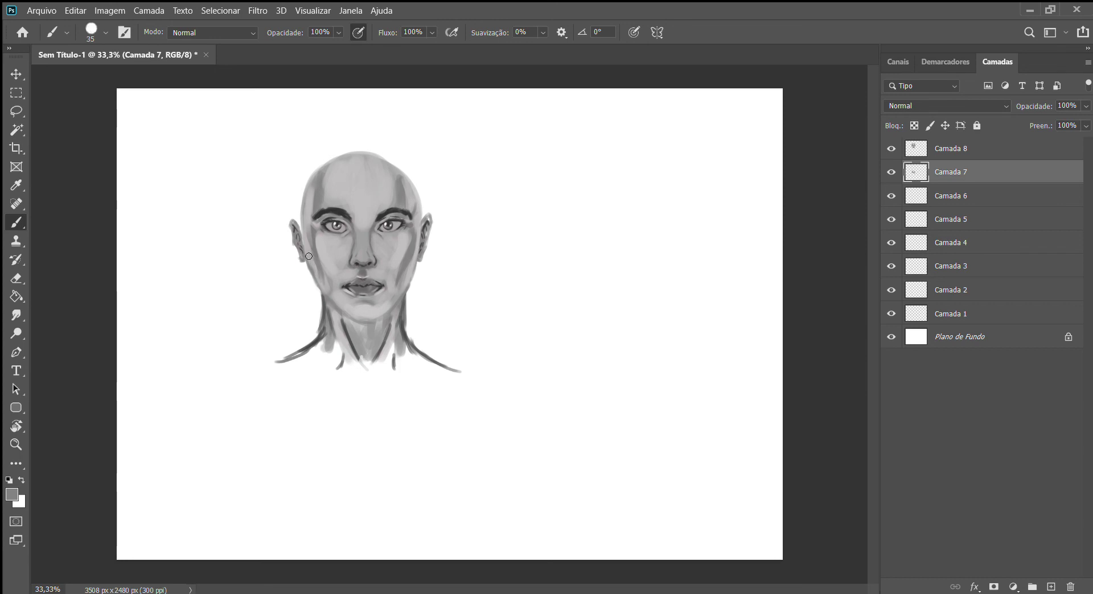
left_click_drag(320, 289, 324, 268)
left_click(950, 152)
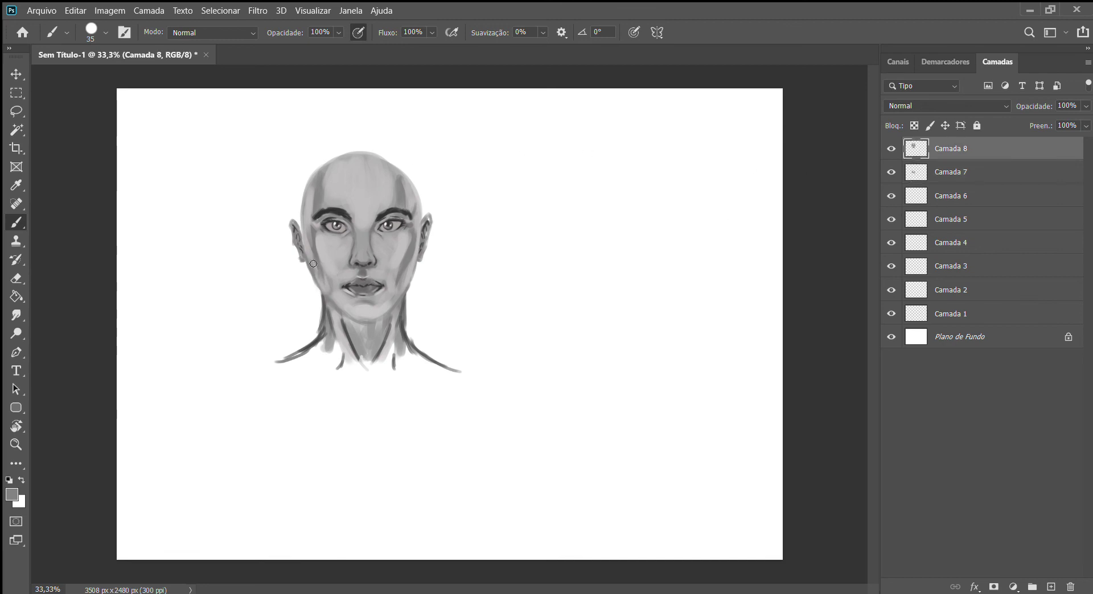
left_click_drag(309, 261, 311, 265)
left_click_drag(416, 268, 419, 256)
Add a faint dark stroke along the right jaw on Camada 7.
left_click(398, 329, "alt")
key("bracketleft")
key("bracketleft")
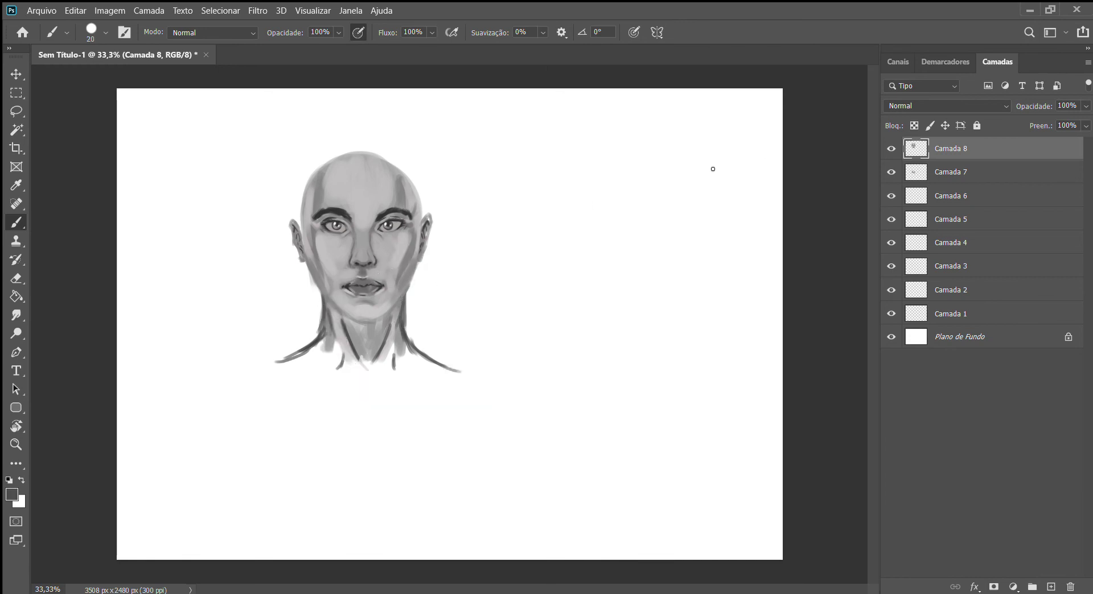
left_click(921, 171)
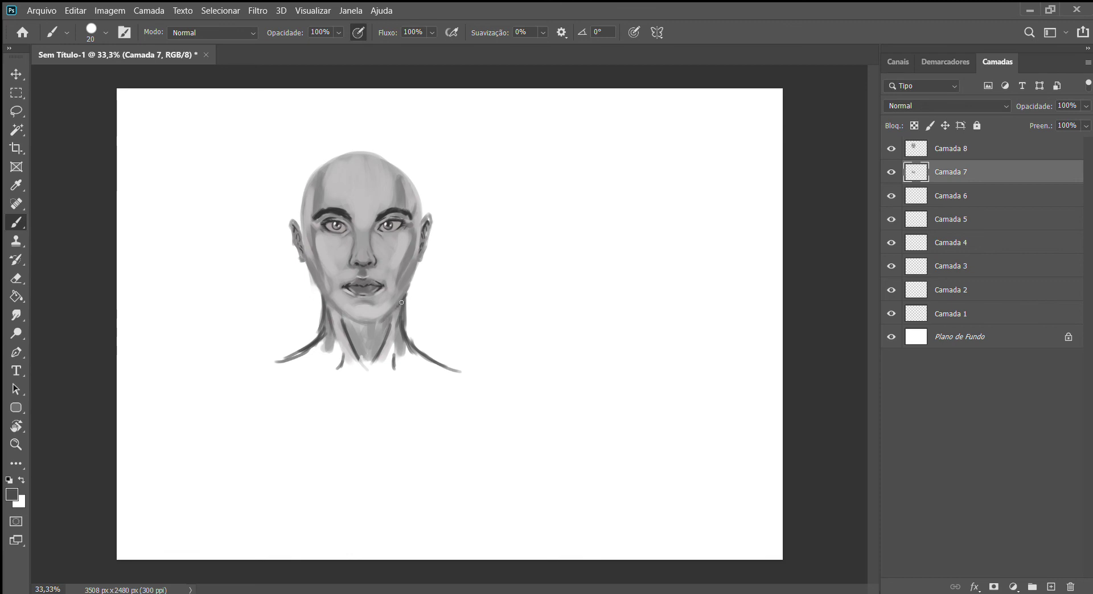
mouse_move(402, 302)
left_mouse_down()
mouse_move(360, 324)
mouse_move(378, 347)
mouse_move(349, 322)
left_mouse_up()
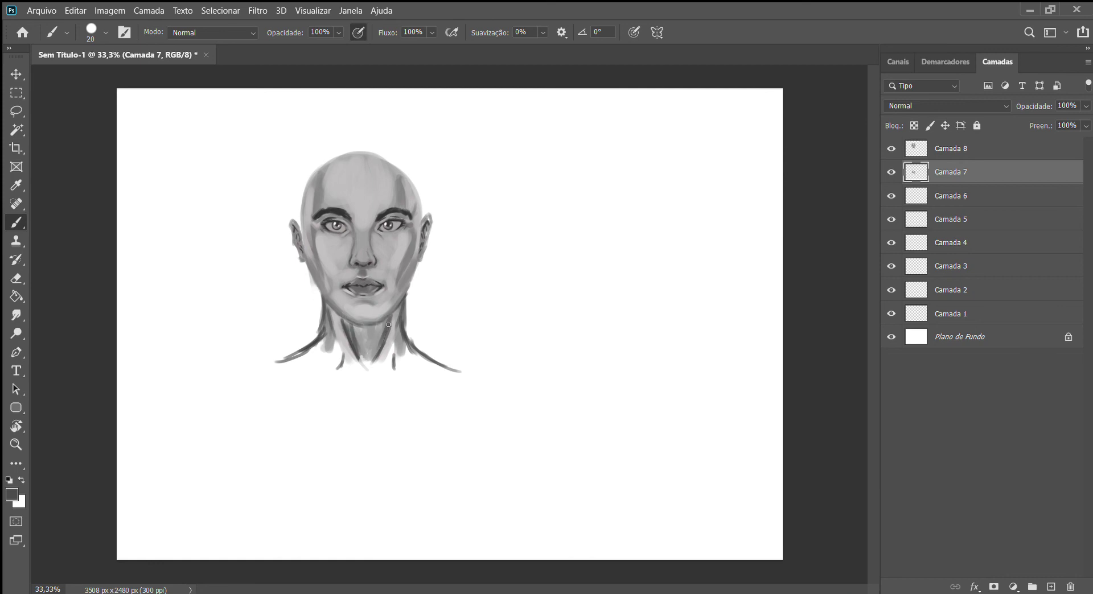
Shade the neck and both shoulders with a larger brush in lighter grey.
left_click(351, 337, "alt")
left_click(310, 228, "alt")
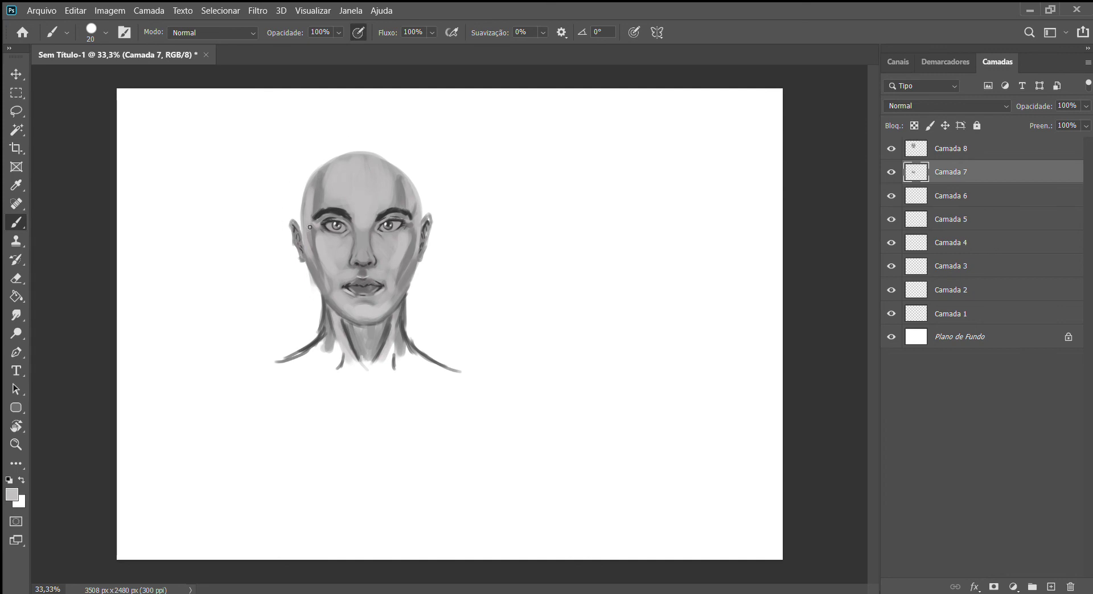
key("bracketright")
mouse_move(340, 335)
left_mouse_down()
mouse_move(340, 366)
mouse_move(308, 361)
mouse_move(302, 345)
mouse_move(329, 336)
mouse_move(315, 350)
mouse_move(330, 321)
mouse_move(328, 339)
mouse_move(302, 345)
left_mouse_up()
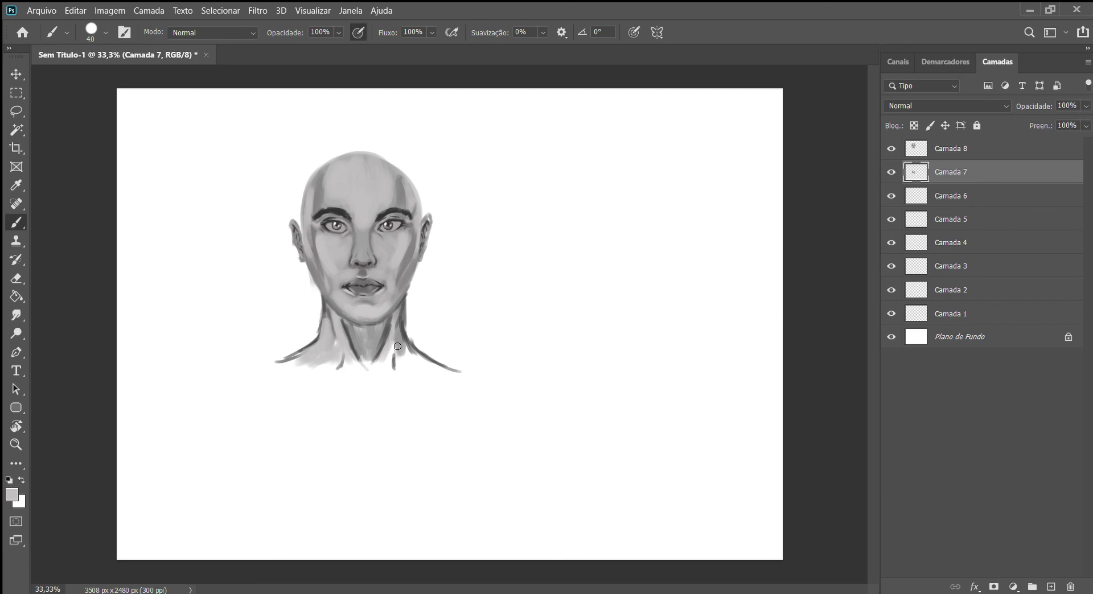
mouse_move(398, 346)
left_mouse_down()
mouse_move(370, 367)
mouse_move(368, 356)
mouse_move(379, 373)
mouse_move(345, 373)
mouse_move(420, 361)
mouse_move(408, 364)
mouse_move(462, 380)
left_mouse_up()
key("bracketright")
key("bracketright")
key("bracketright")
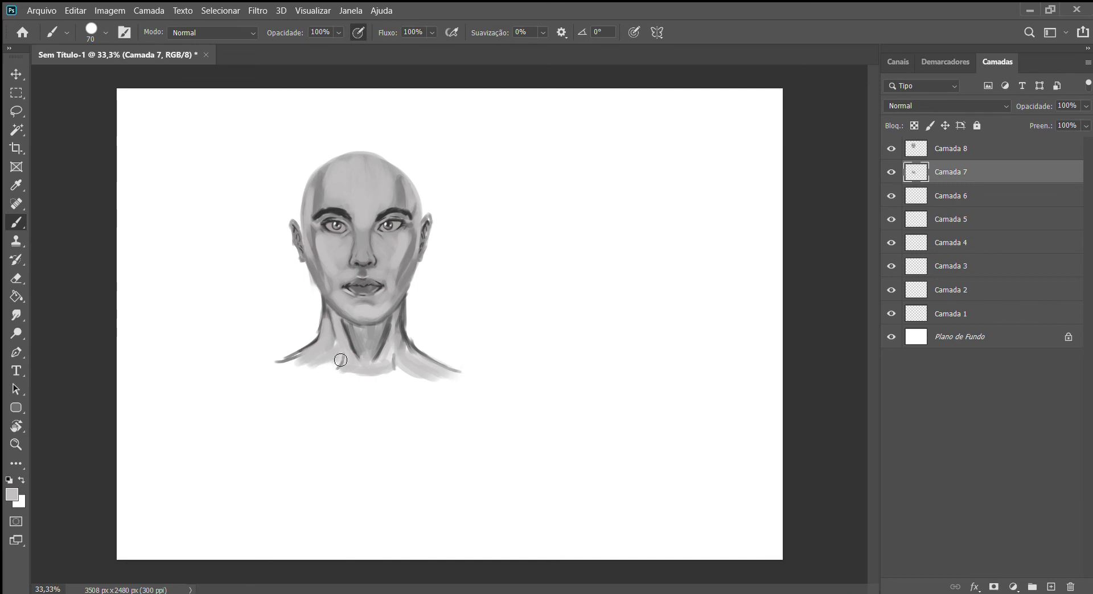
left_click_drag(340, 361, 273, 382)
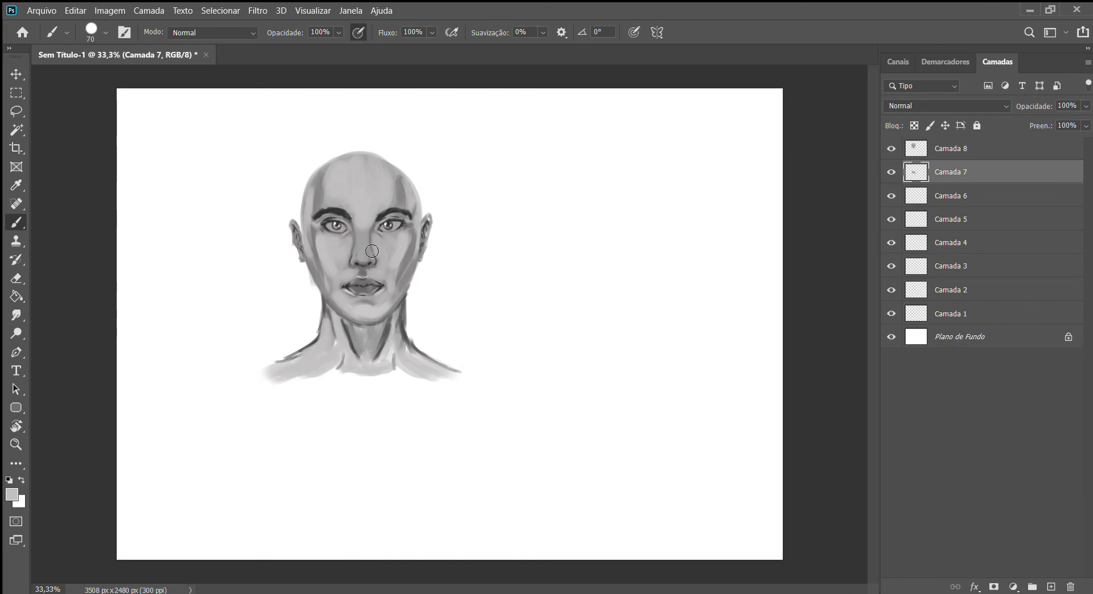
Zoom in, select Camada 8 and merge it down into Camada 7.
key("ctrl+plus")
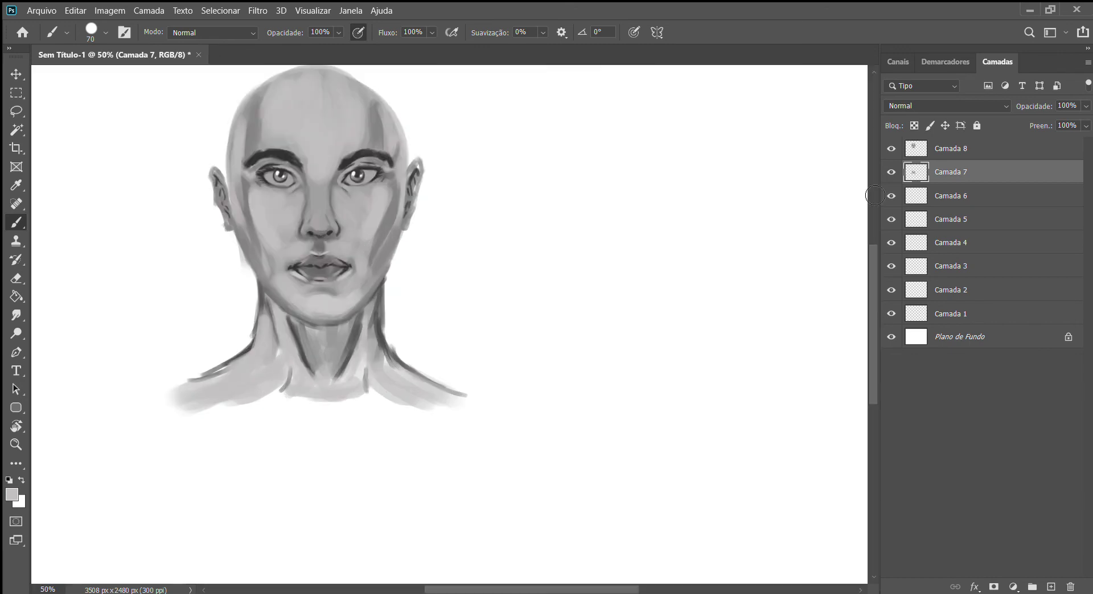
left_click(991, 153)
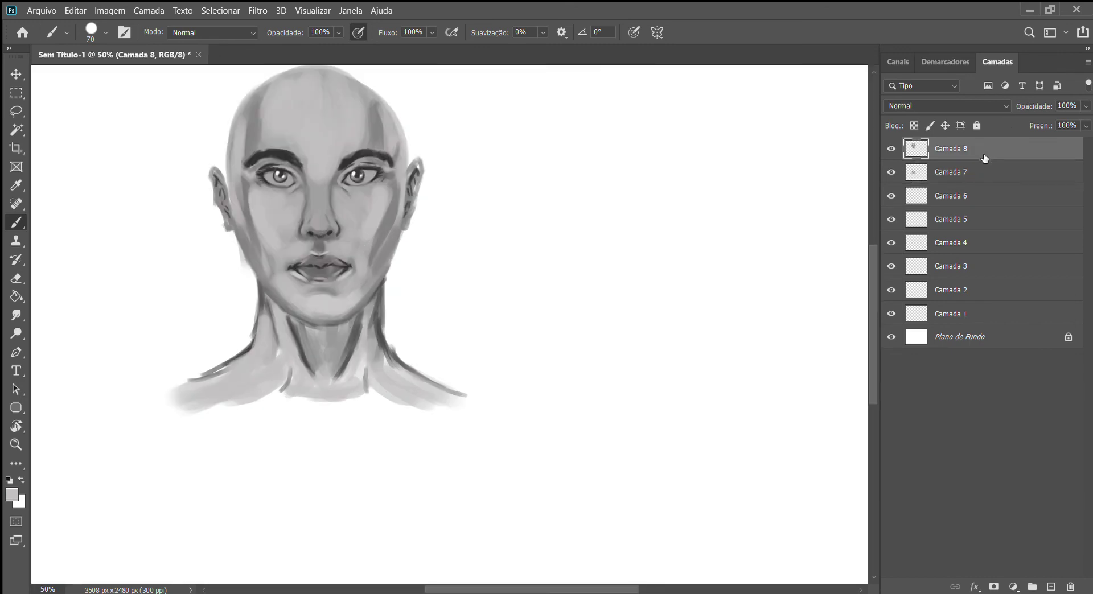
key("Delete")
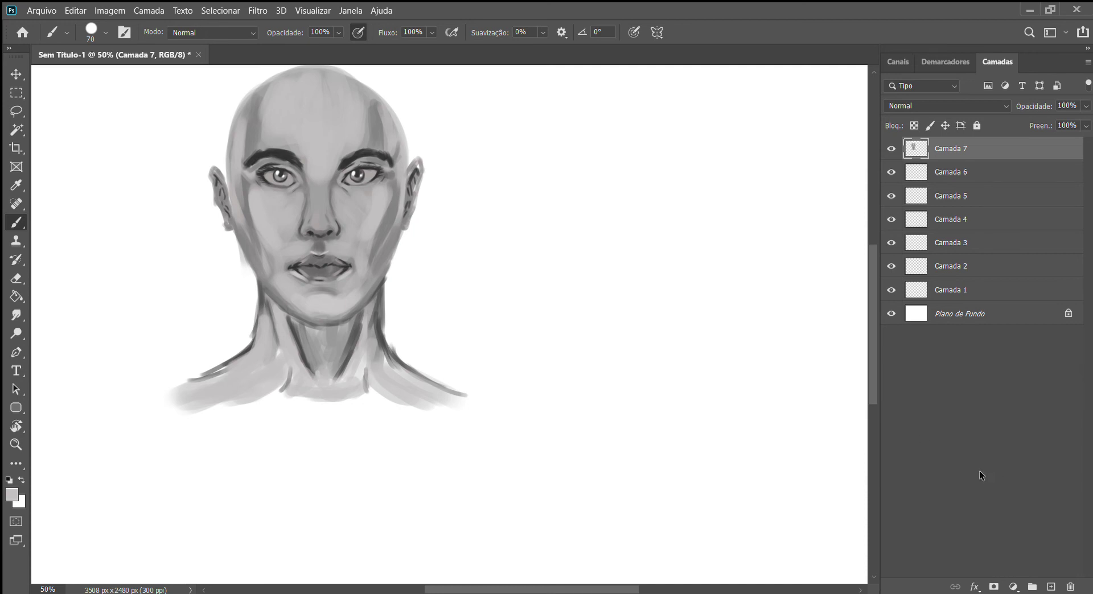
Paint over both irises and pupils with sampled light skin grey using a smaller brush, leaving the eyes blank.
key("ctrl+z")
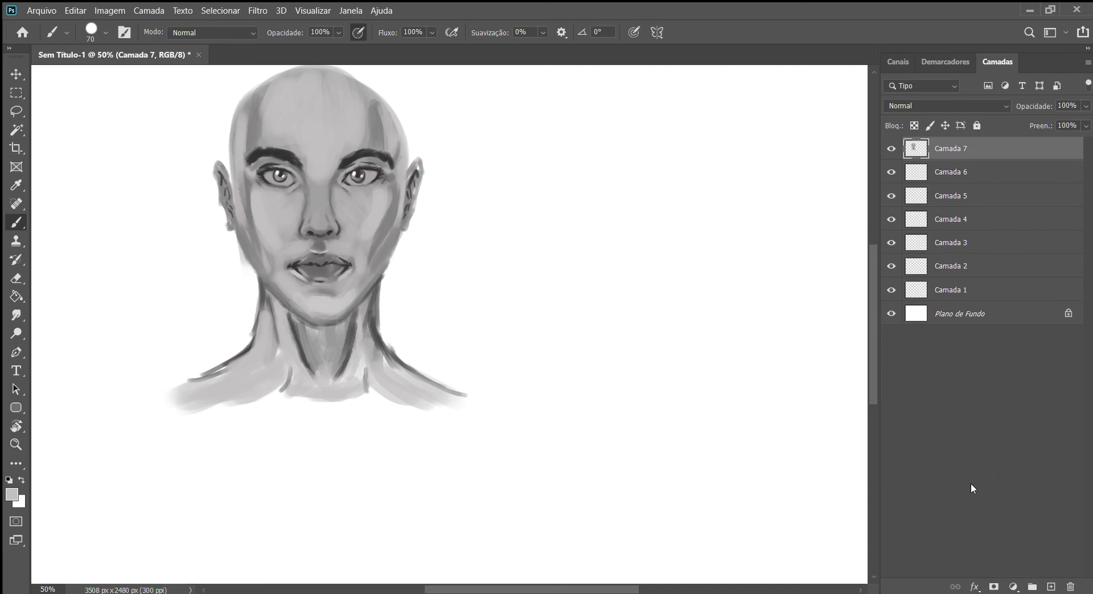
key("ctrl+shift+z")
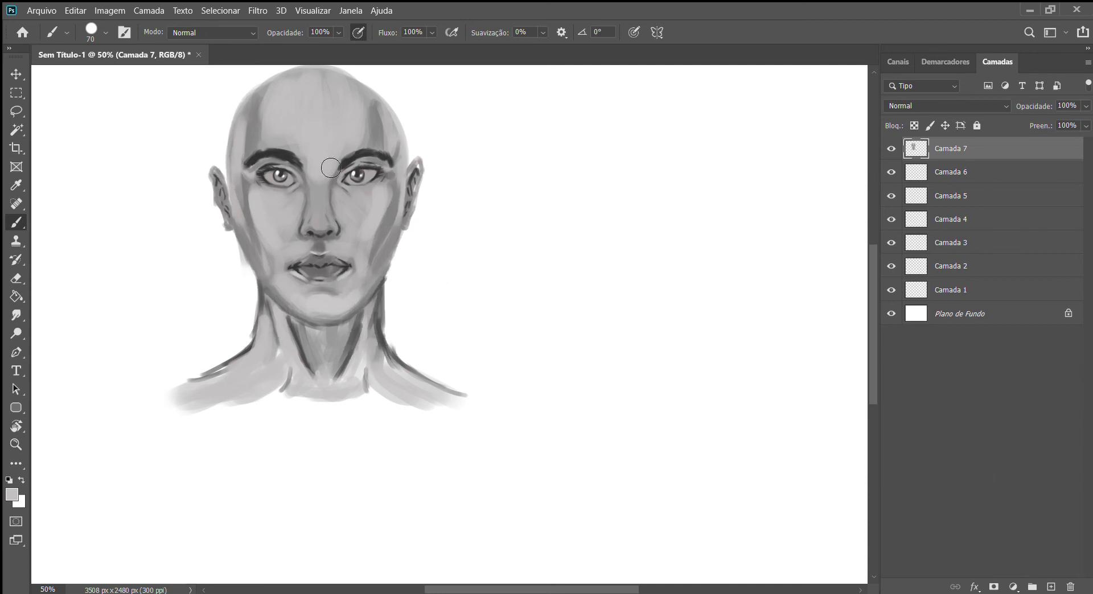
left_click(370, 187, "alt")
key("bracketleft")
key("bracketleft")
left_click_drag(367, 179, 361, 180)
left_click_drag(275, 175, 277, 177)
key("ctrl+minus")
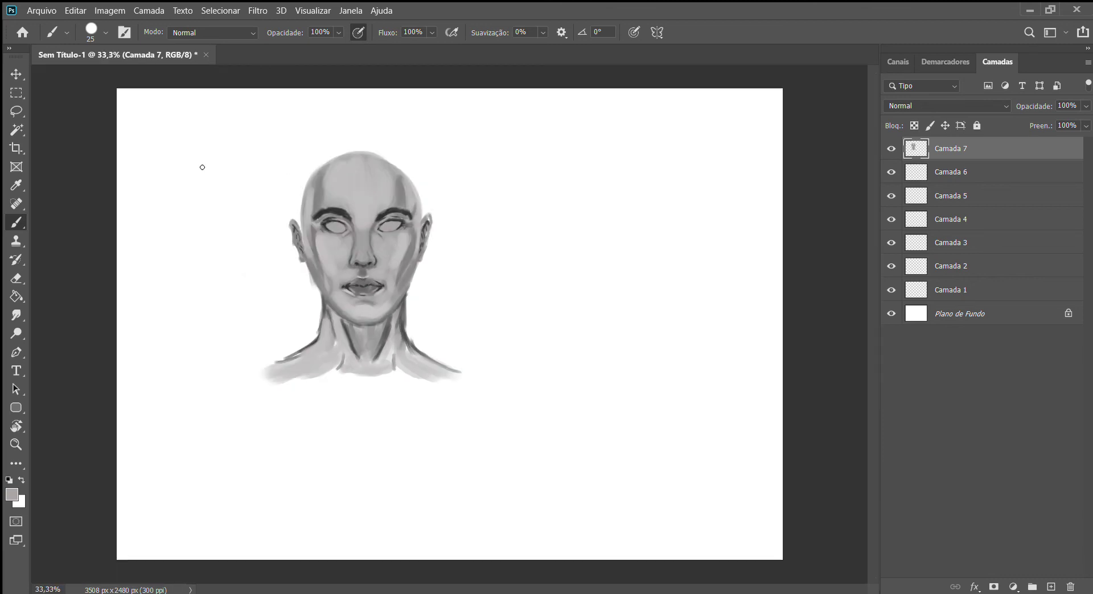
Scale the face drawing to about 118% by 111% and shift it right and up toward centre.
left_click(16, 74)
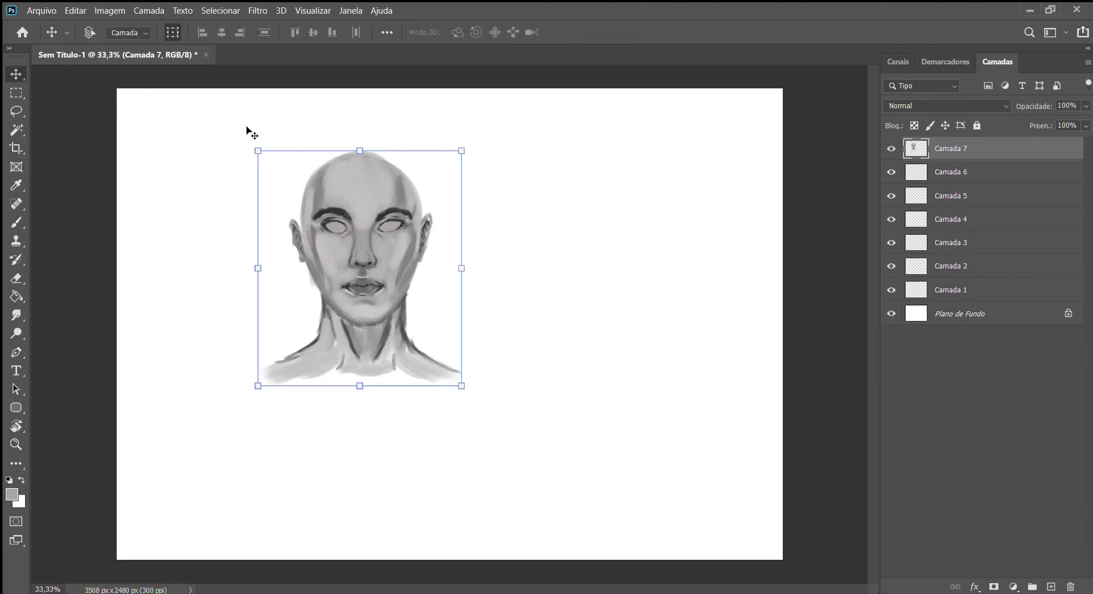
mouse_move(374, 199)
left_mouse_down()
mouse_move(412, 203)
mouse_move(385, 196)
left_mouse_up()
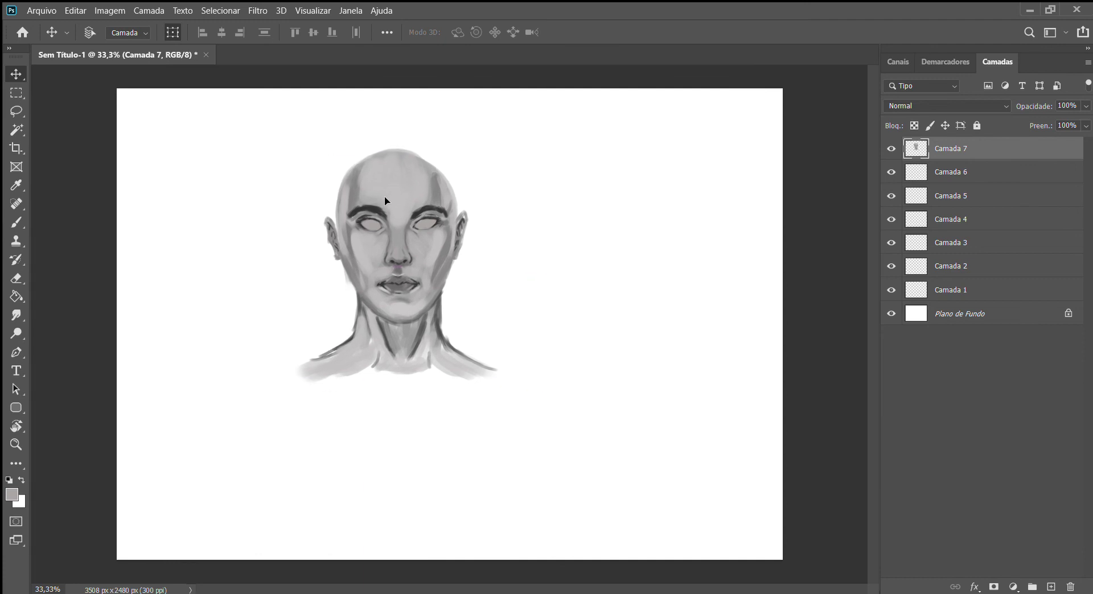
left_click_drag(497, 384, 534, 411)
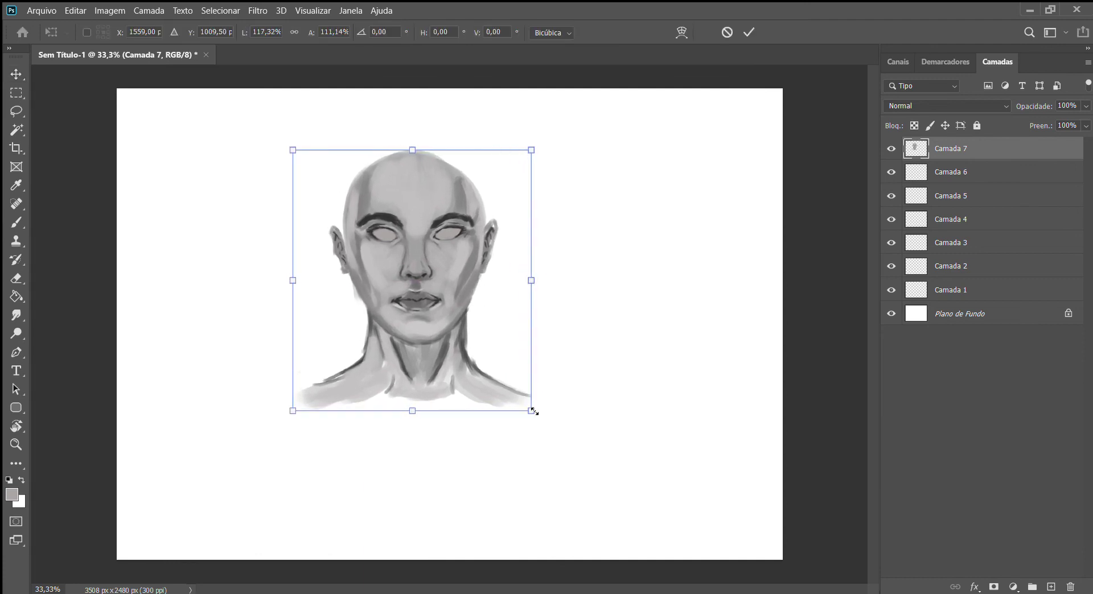
left_click_drag(476, 360, 514, 342)
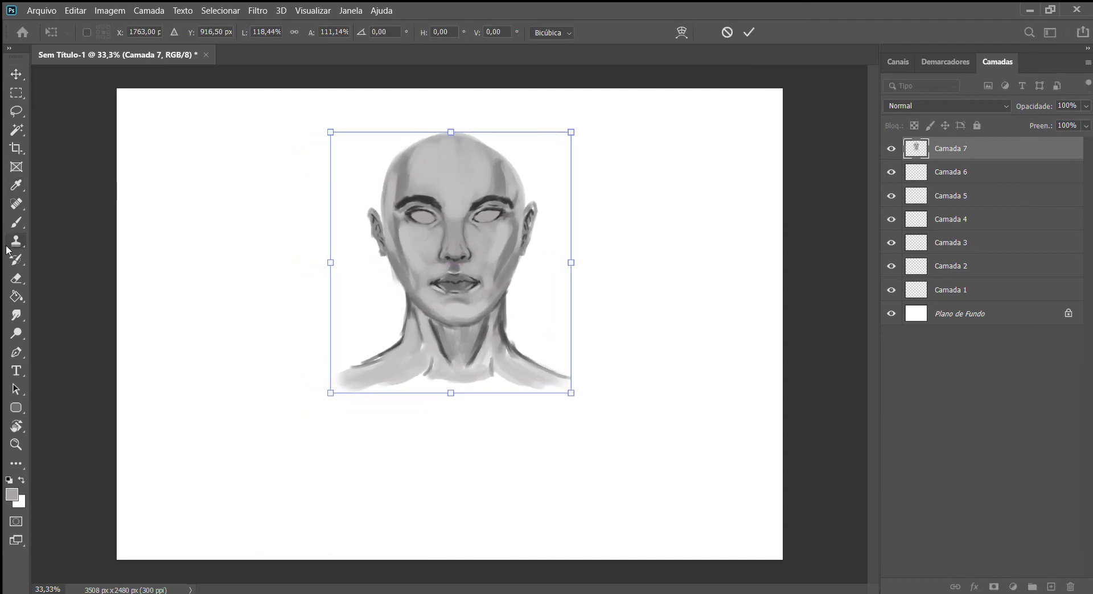
left_click(14, 225)
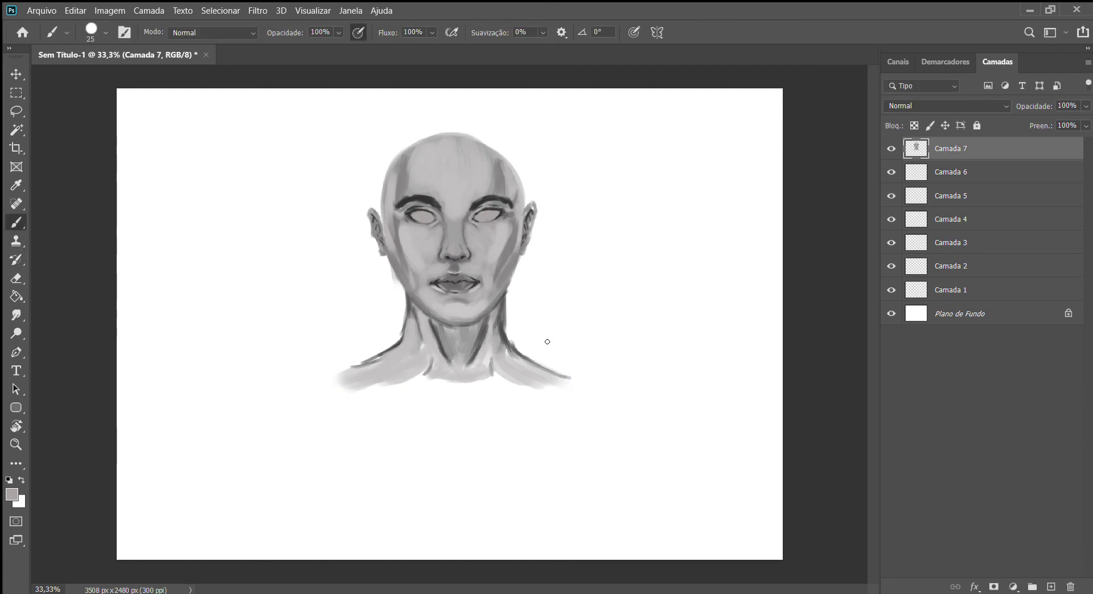
Darken both neck contours in sampled dark grey and sketch the collarbones and a sternum notch.
left_click(410, 311, "alt")
mouse_move(407, 321)
left_mouse_down()
mouse_move(363, 368)
mouse_move(377, 360)
mouse_move(336, 370)
left_mouse_up()
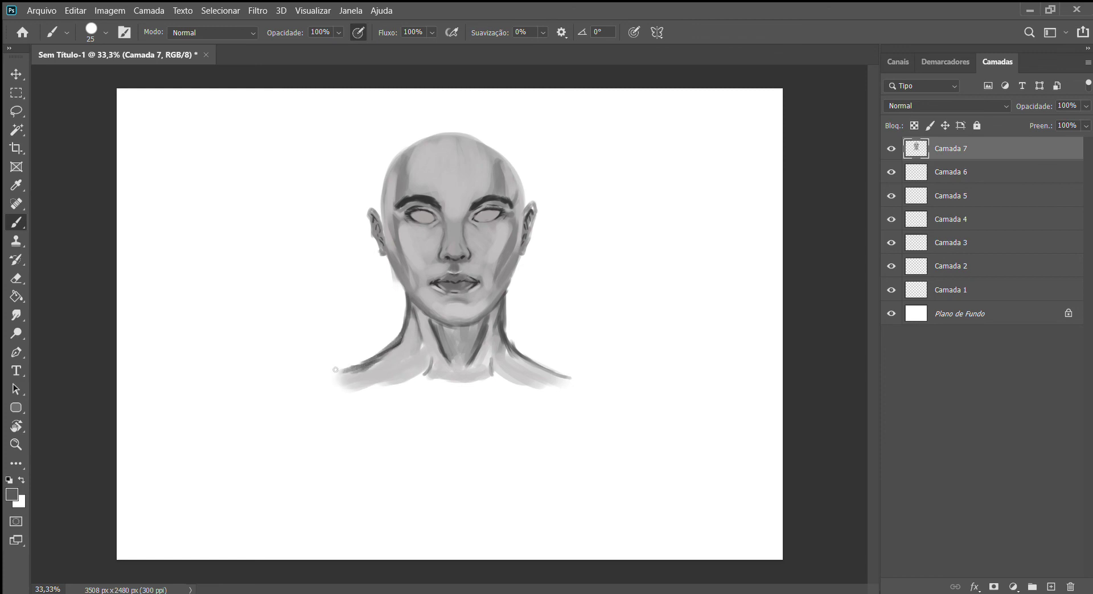
mouse_move(503, 324)
left_mouse_down()
mouse_move(551, 375)
mouse_move(578, 380)
left_mouse_up()
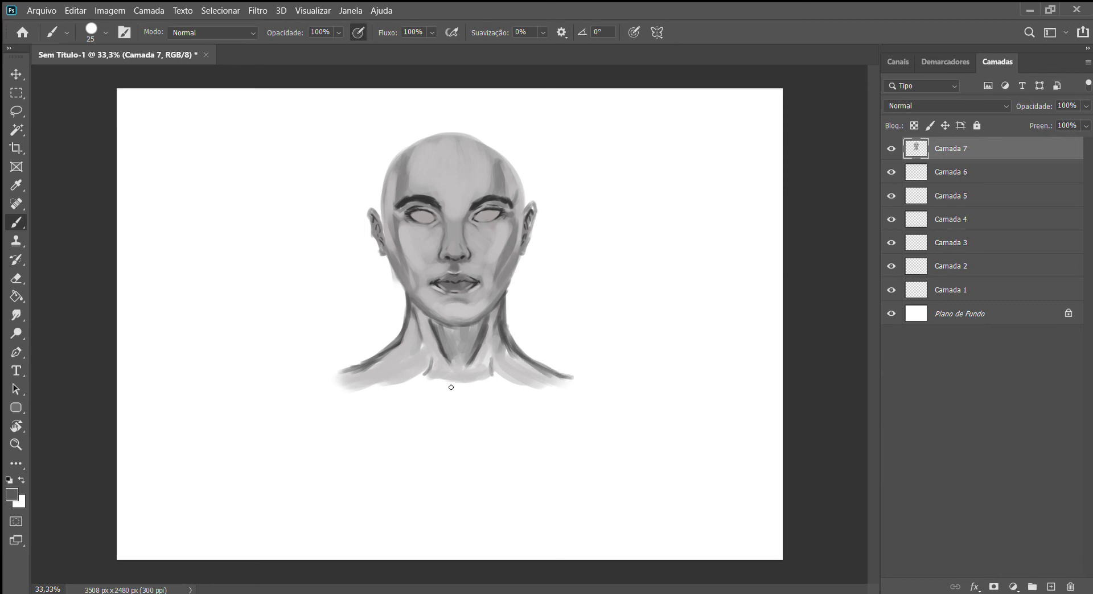
left_click_drag(448, 386, 464, 391)
left_click_drag(424, 379, 340, 381)
left_click_drag(483, 389, 571, 379)
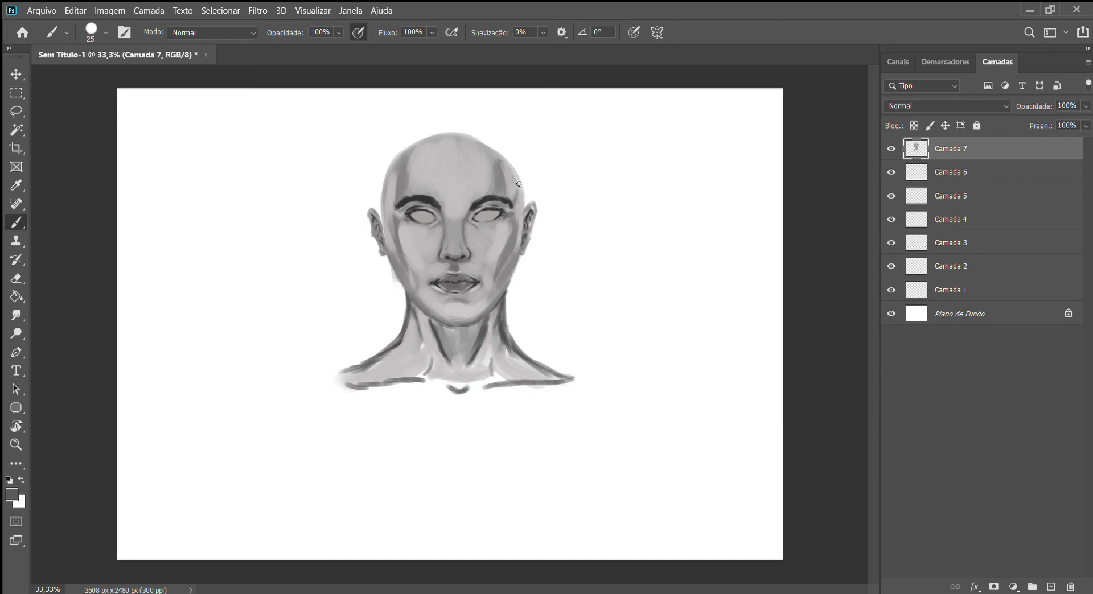
left_click(16, 74)
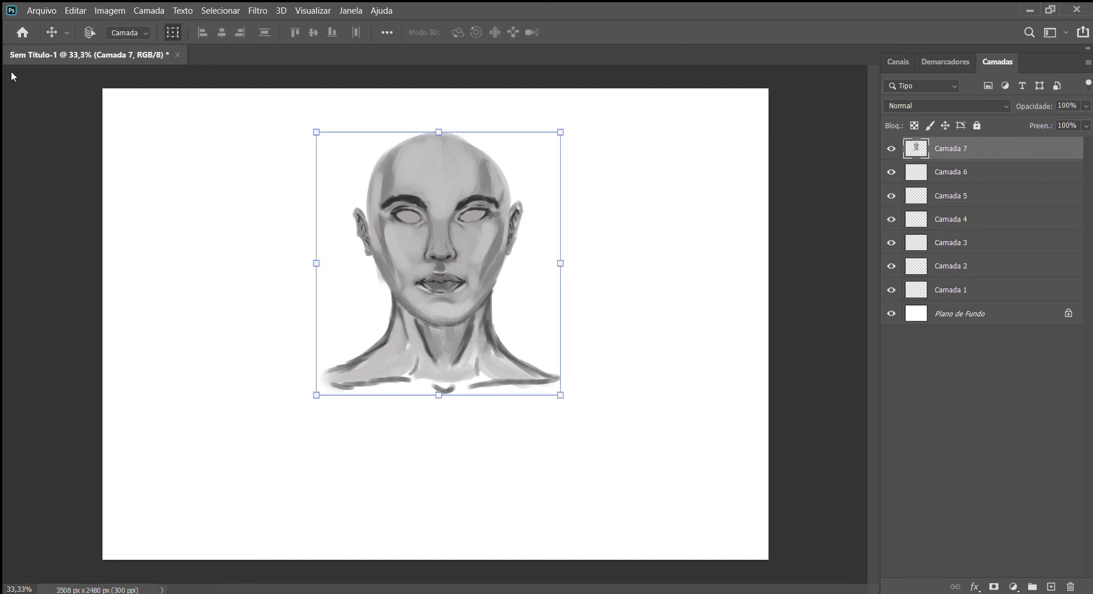
Lower the face drawing on the canvas and add the empty hair layer Camada 8 above it.
left_click_drag(457, 178, 457, 230)
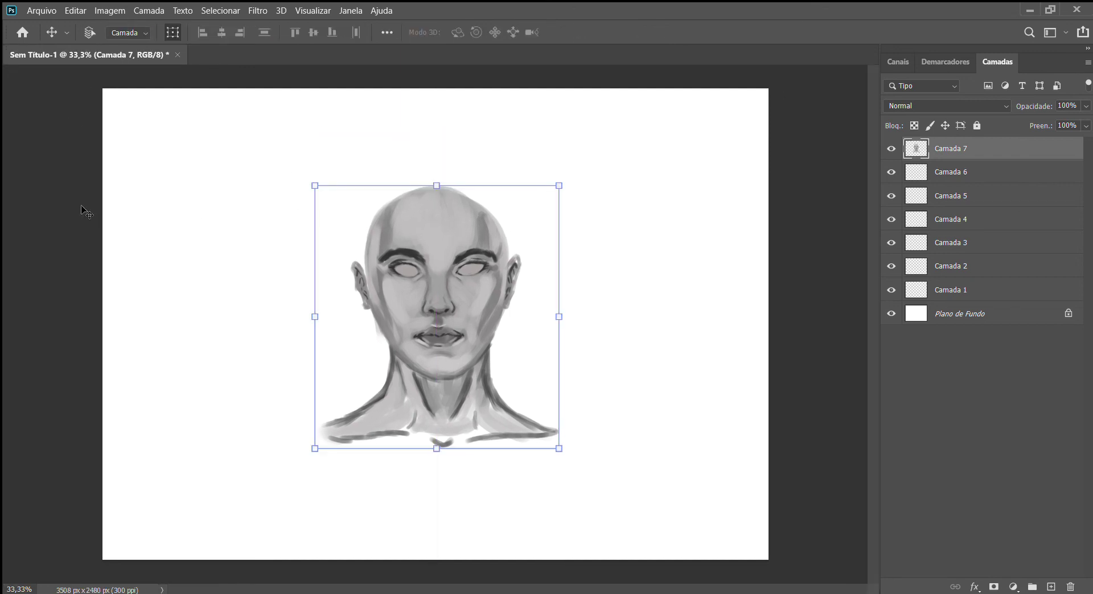
key("b")
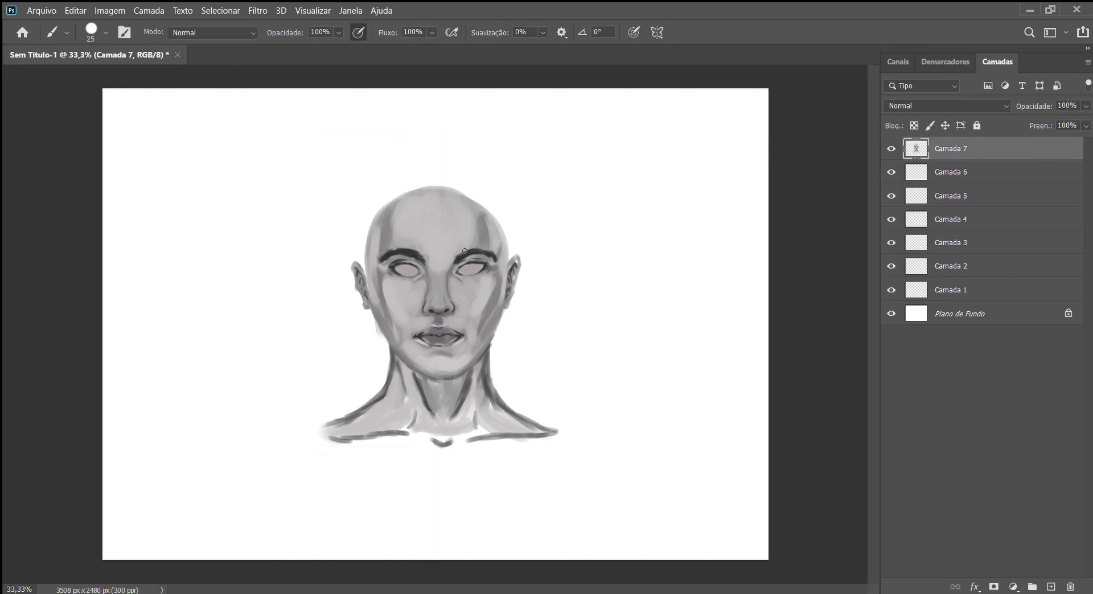
left_click(487, 384, "alt")
left_click(463, 265, "alt")
left_click(1051, 587)
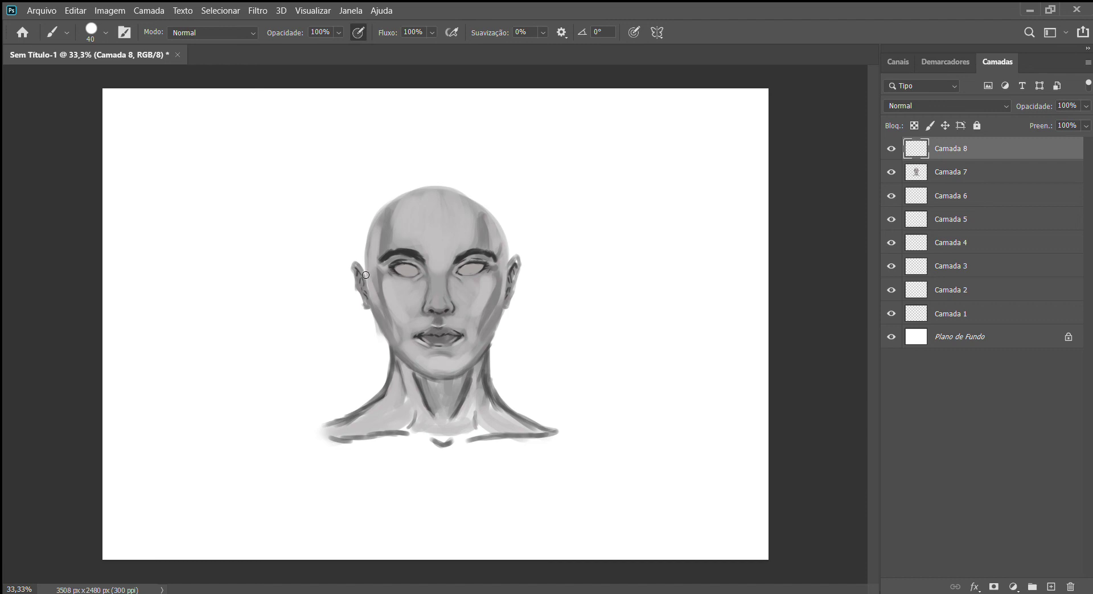
On Camada 8, paint thick dark hair strands sweeping from the crown out to the upper left.
mouse_move(366, 270)
left_mouse_down()
mouse_move(399, 214)
mouse_move(428, 194)
mouse_move(376, 221)
mouse_move(359, 282)
left_mouse_up()
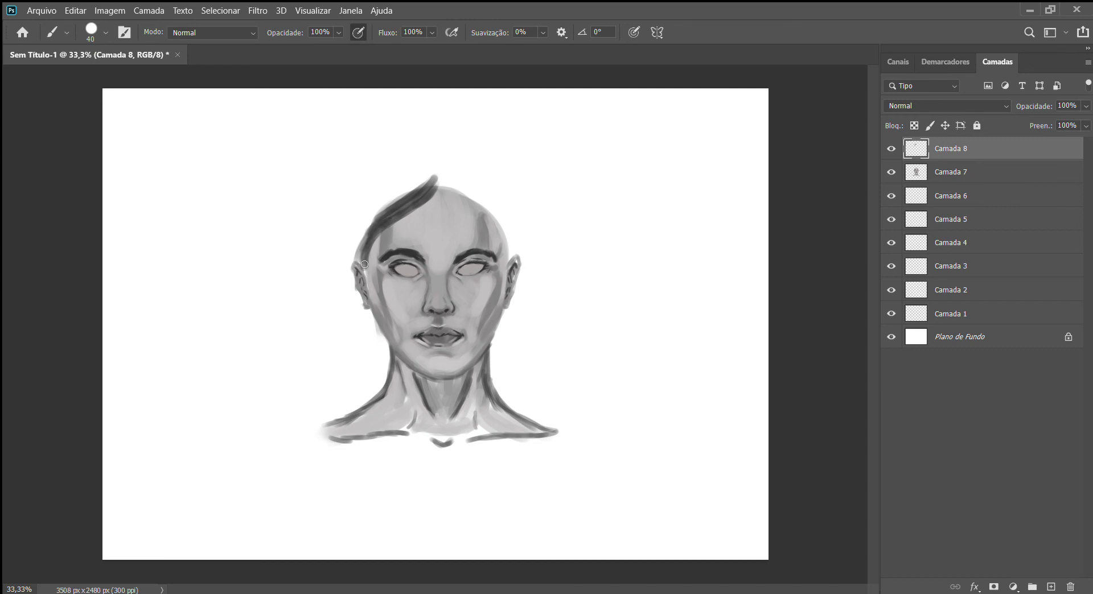
mouse_move(375, 238)
left_mouse_down()
mouse_move(360, 263)
mouse_move(305, 259)
mouse_move(283, 225)
mouse_move(334, 262)
mouse_move(371, 221)
mouse_move(345, 242)
left_mouse_up()
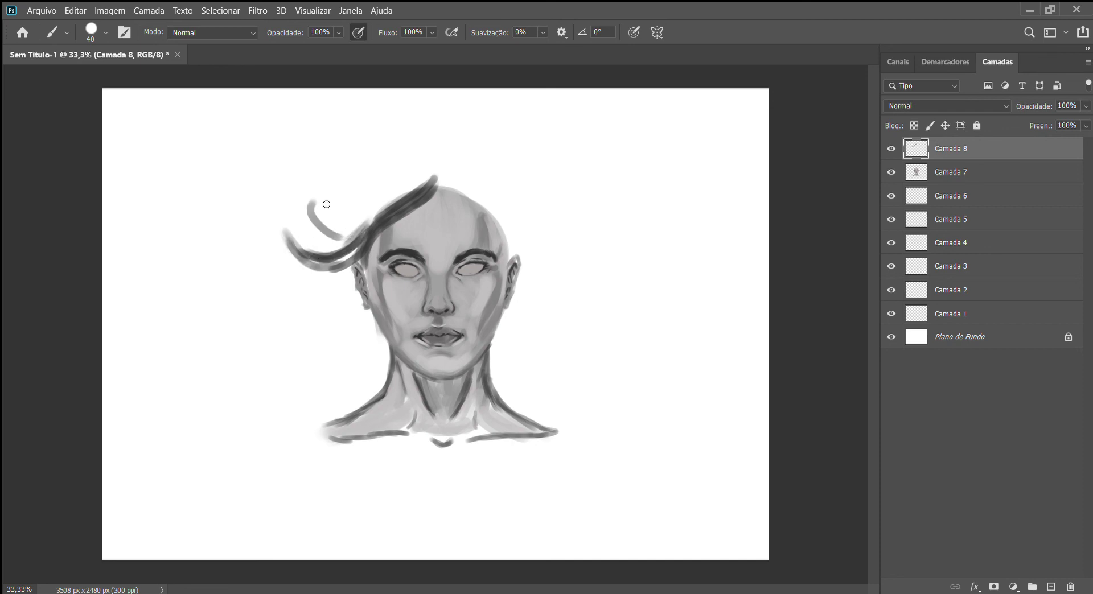
mouse_move(311, 205)
left_mouse_down()
mouse_move(354, 245)
mouse_move(326, 235)
mouse_move(345, 244)
mouse_move(336, 223)
left_mouse_up()
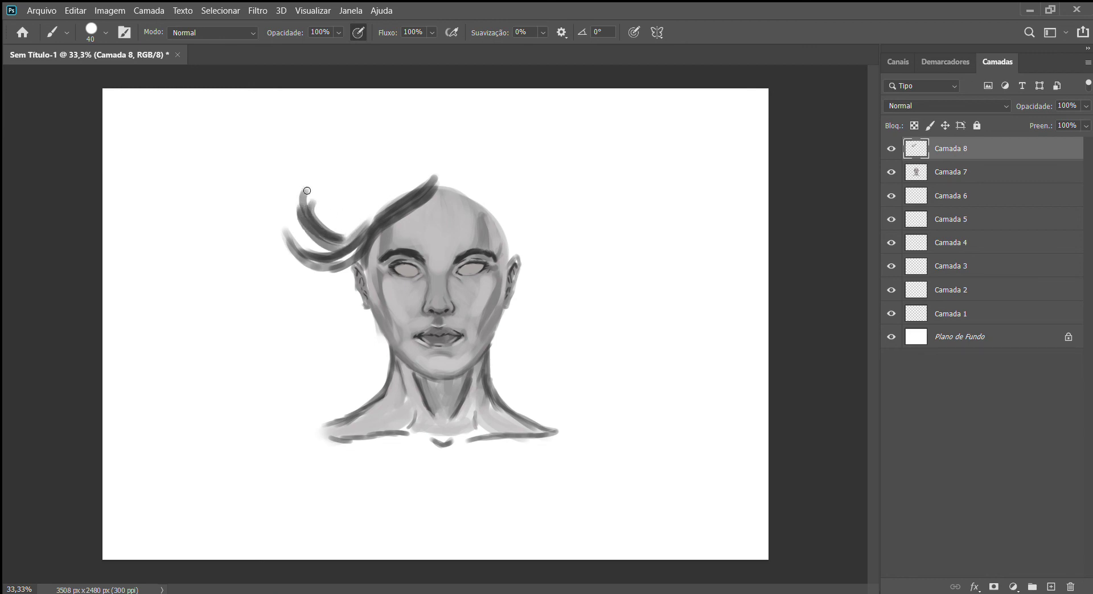
mouse_move(306, 185)
left_mouse_down()
mouse_move(344, 236)
mouse_move(377, 223)
left_mouse_up()
left_click_drag(305, 223, 350, 242)
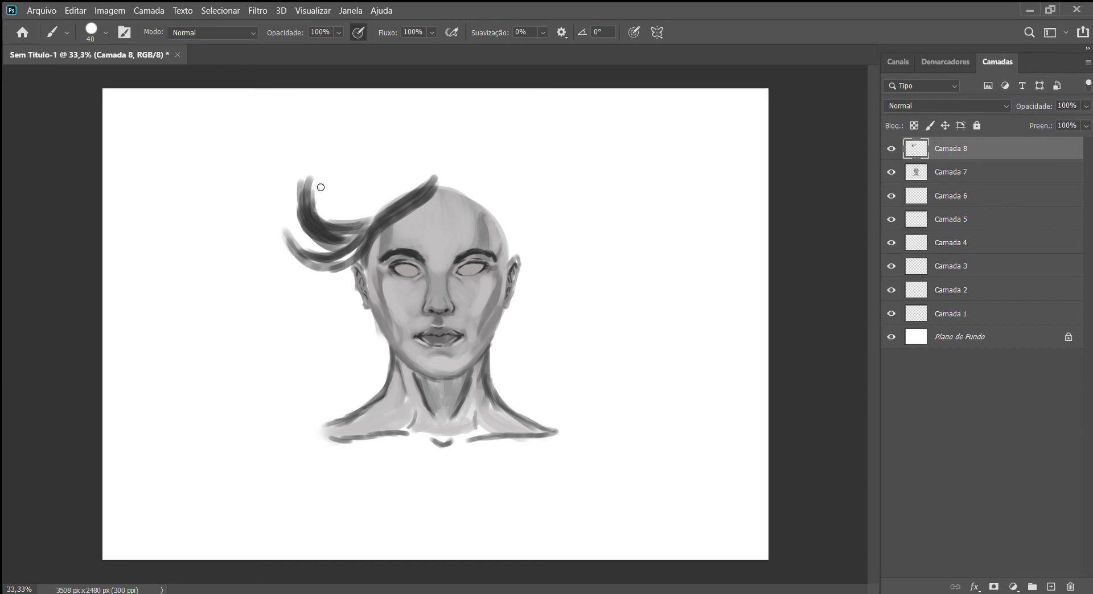
mouse_move(323, 171)
left_mouse_down()
mouse_move(310, 216)
mouse_move(376, 212)
mouse_move(398, 177)
left_mouse_up()
left_click_drag(370, 220, 421, 161)
left_click_drag(388, 203, 419, 174)
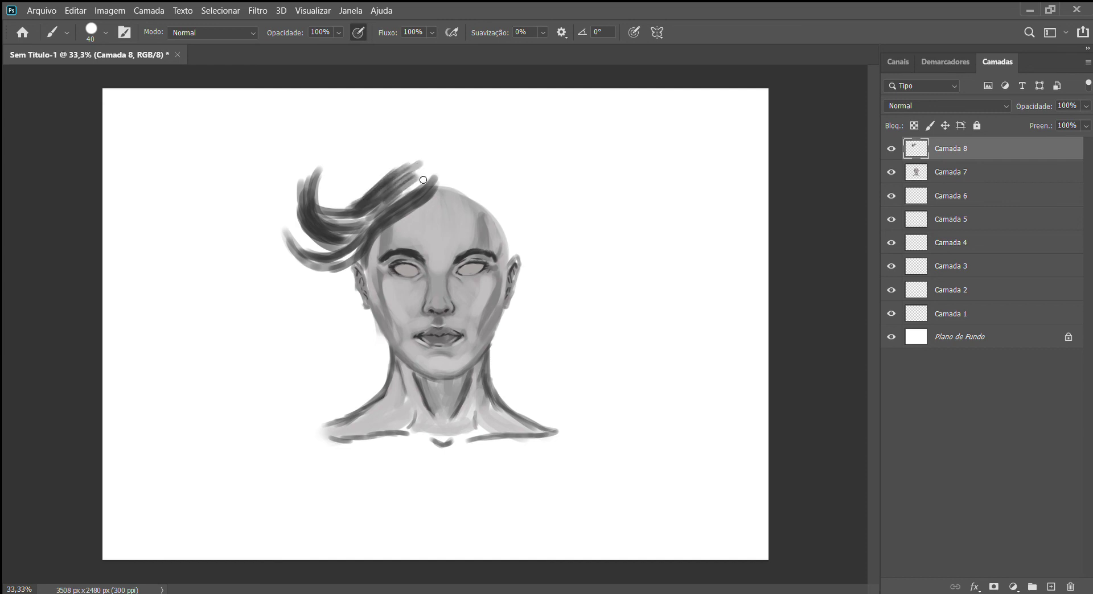
mouse_move(365, 206)
left_mouse_down()
mouse_move(420, 160)
mouse_move(441, 182)
mouse_move(419, 169)
mouse_move(428, 182)
mouse_move(509, 234)
mouse_move(527, 277)
left_mouse_up()
Paint a dark hair lock sweeping right from the parting, with a light grey highlight strand on top.
left_click_drag(501, 229, 528, 282)
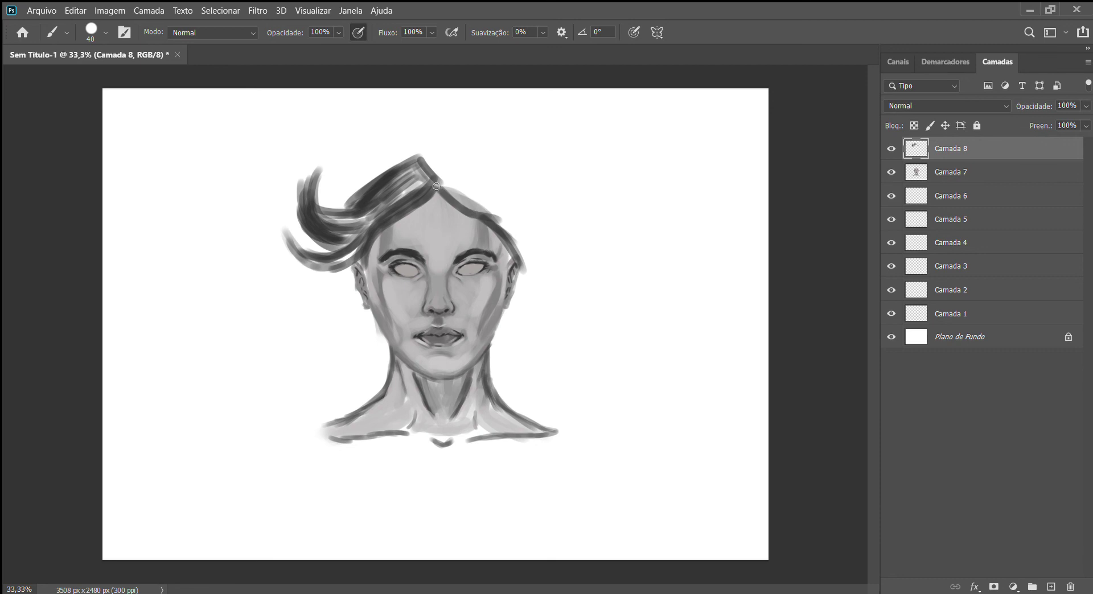
mouse_move(437, 187)
left_mouse_down()
mouse_move(529, 248)
mouse_move(561, 241)
left_mouse_up()
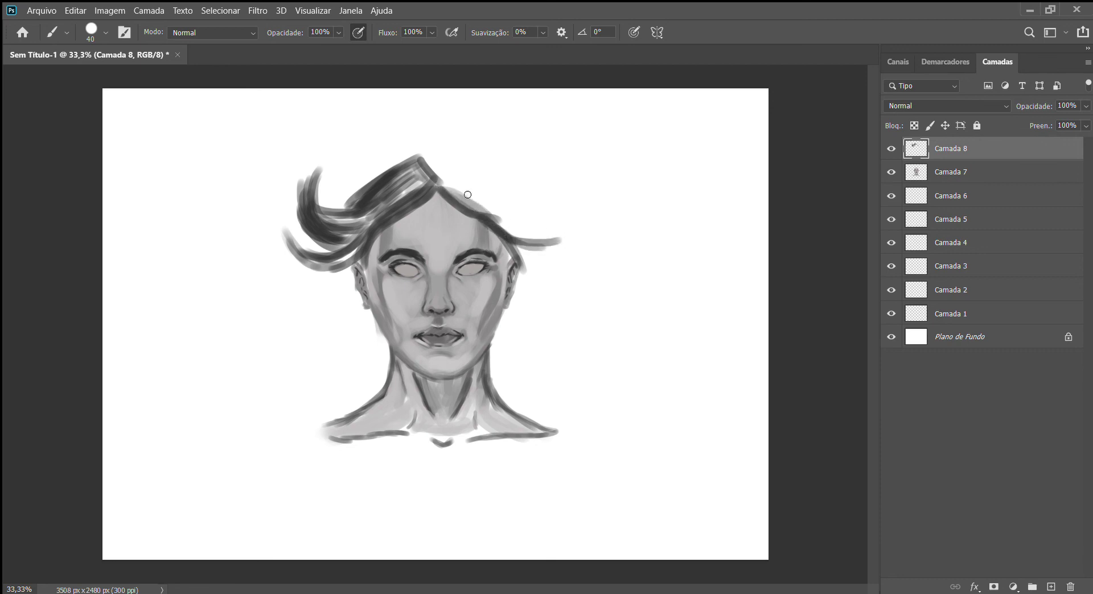
mouse_move(452, 154)
left_mouse_down()
mouse_move(424, 157)
mouse_move(440, 168)
mouse_move(464, 154)
mouse_move(511, 191)
left_mouse_up()
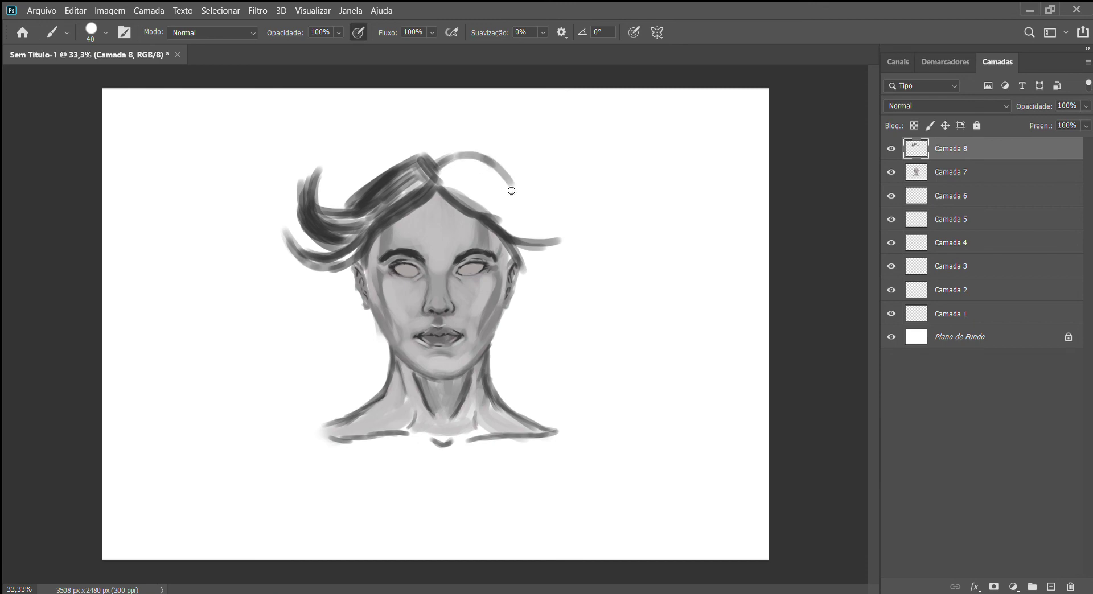
mouse_move(459, 161)
left_mouse_down()
mouse_move(505, 209)
mouse_move(518, 183)
mouse_move(539, 207)
left_mouse_up()
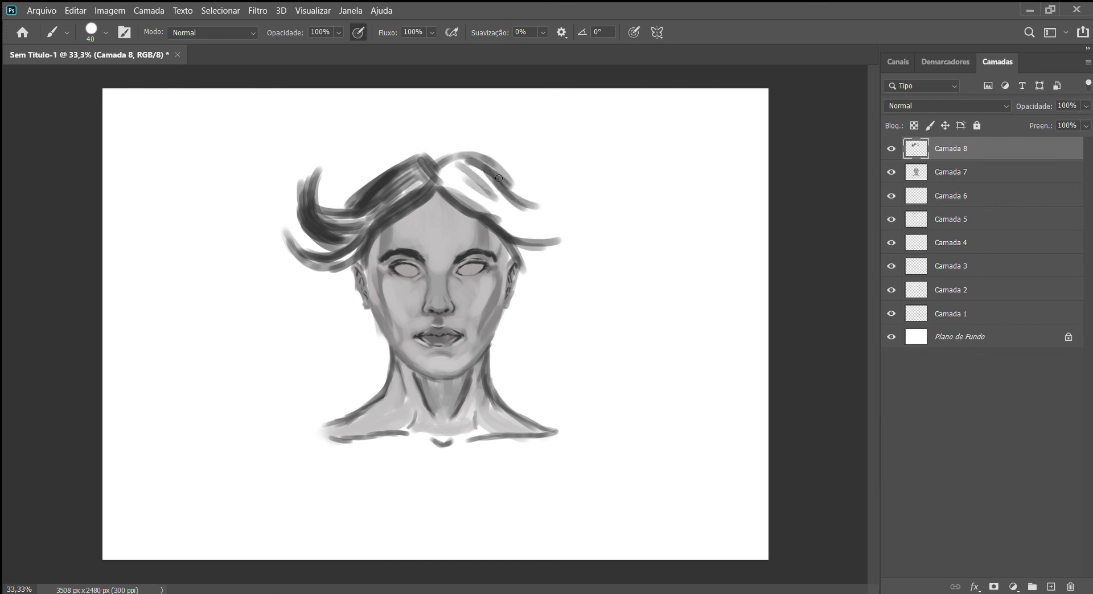
left_click_drag(499, 178, 571, 194)
mouse_move(500, 183)
left_mouse_down()
mouse_move(573, 212)
mouse_move(535, 222)
mouse_move(595, 199)
left_mouse_up()
left_click_drag(533, 236, 589, 211)
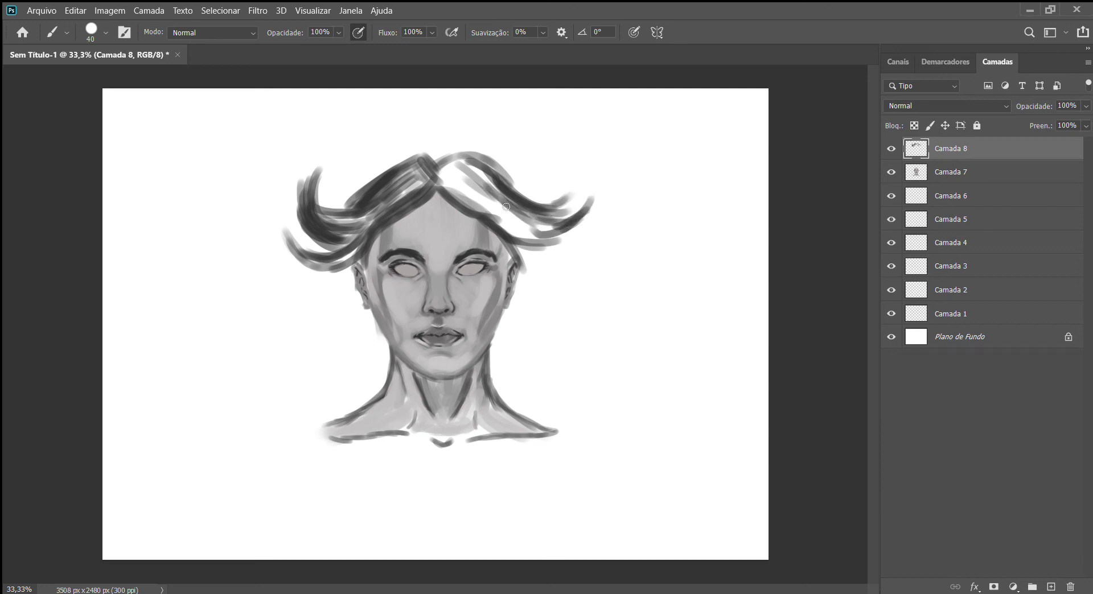
mouse_move(441, 181)
left_mouse_down()
mouse_move(493, 207)
mouse_move(485, 199)
mouse_move(514, 229)
left_mouse_up()
mouse_move(475, 198)
left_mouse_down()
mouse_move(541, 242)
mouse_move(530, 216)
left_mouse_up()
Extend the left hair lock into a dark curl and darken the right lock's underside.
mouse_move(440, 184)
left_mouse_down()
mouse_move(492, 169)
mouse_move(386, 172)
mouse_move(331, 215)
mouse_move(312, 168)
left_mouse_up()
left_click_drag(302, 225, 289, 197)
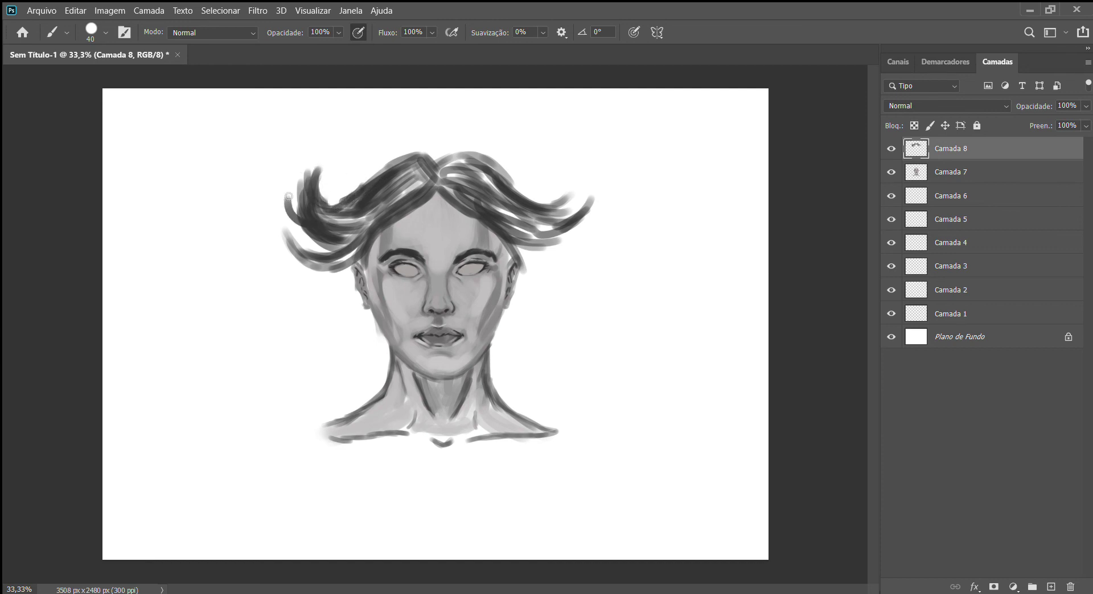
left_click_drag(316, 239, 291, 206)
left_click_drag(505, 234, 551, 258)
Paint a long dark hair strand down the left side of the neck to below the shoulder.
left_click_drag(371, 315, 366, 392)
left_click_drag(379, 357, 389, 476)
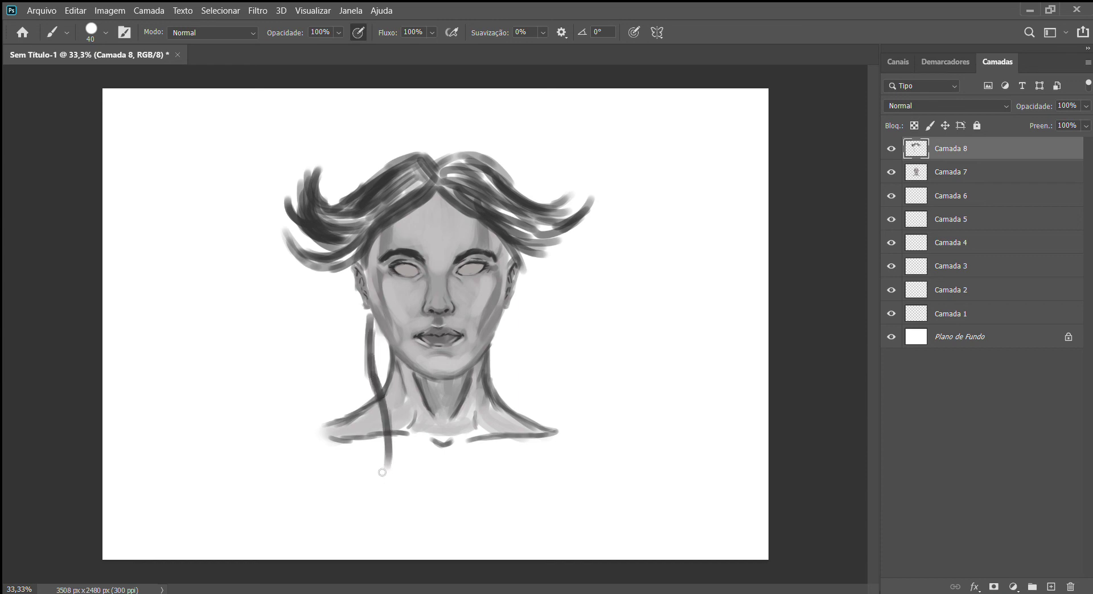
left_click_drag(391, 439, 377, 512)
left_click_drag(389, 464, 363, 529)
left_click_drag(371, 386, 385, 461)
left_click_drag(366, 312, 374, 421)
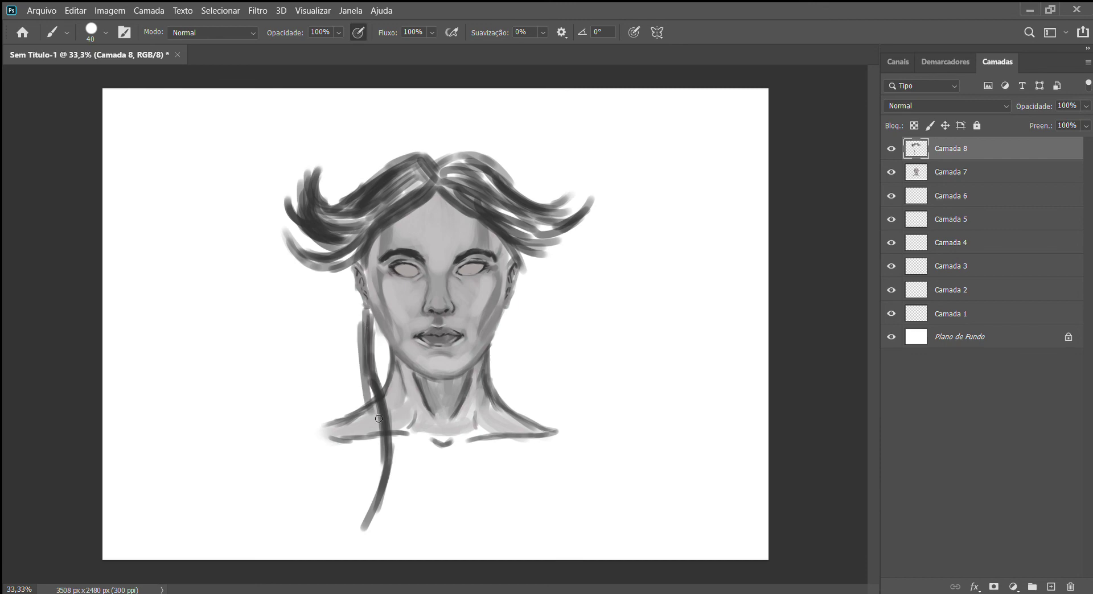
left_click_drag(361, 350, 378, 433)
left_click_drag(368, 370, 382, 454)
left_click_drag(374, 404, 366, 465)
Fan extra dark strands out from the left neck strand and below the left ear.
left_click_drag(375, 424, 349, 497)
left_click_drag(367, 384, 336, 458)
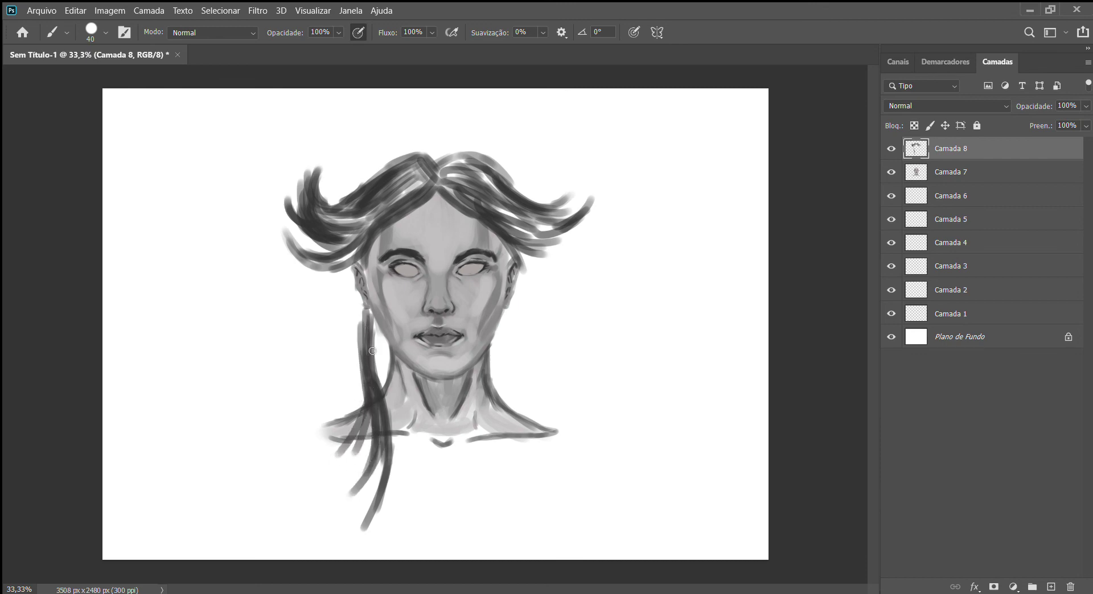
left_click_drag(372, 346, 396, 411)
left_click_drag(374, 364, 412, 454)
left_click_drag(380, 398, 412, 472)
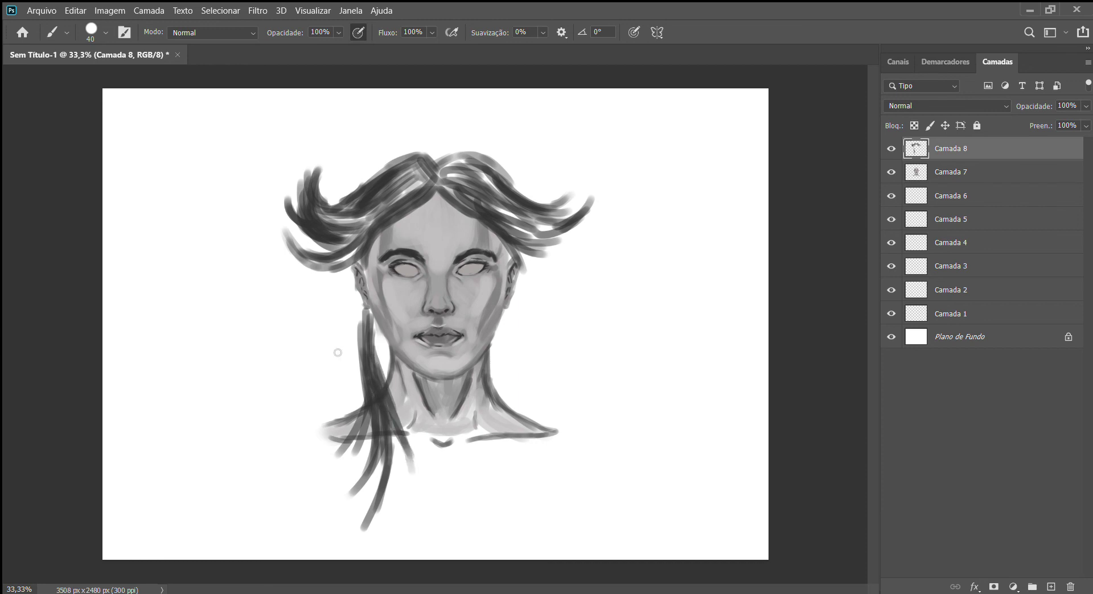
left_click_drag(364, 304, 340, 373)
left_click_drag(360, 317, 318, 386)
left_click_drag(357, 342, 318, 392)
left_click_drag(361, 382, 354, 336)
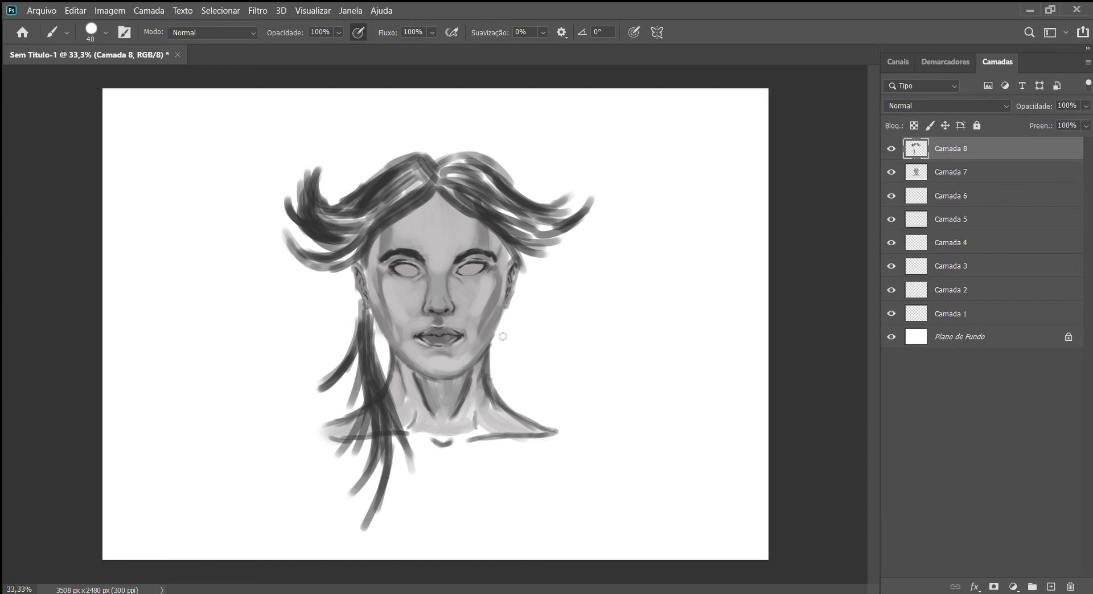
Paint long strands down the right side of the neck past the shoulder, plus soft grey strands by the left ear.
left_click_drag(506, 316, 497, 398)
mouse_move(500, 343)
left_mouse_down()
mouse_move(496, 424)
mouse_move(478, 467)
left_mouse_up()
left_click_drag(494, 427, 476, 478)
left_click_drag(505, 375, 527, 451)
left_click_drag(498, 392, 529, 481)
mouse_move(513, 430)
left_mouse_down()
mouse_move(538, 484)
mouse_move(535, 508)
left_mouse_up()
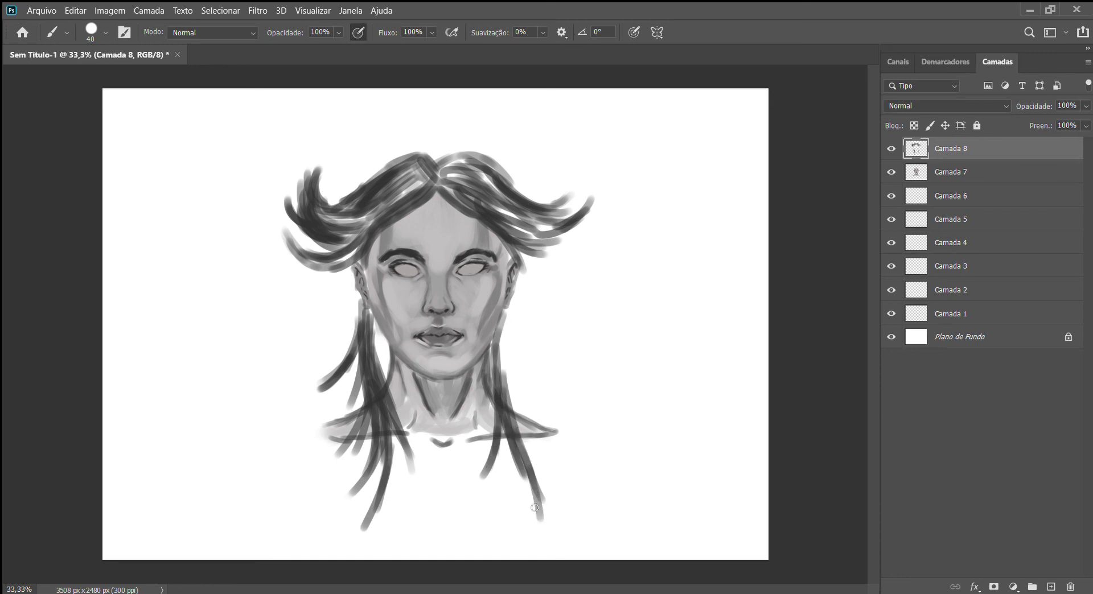
mouse_move(509, 319)
left_mouse_down()
mouse_move(507, 384)
mouse_move(534, 397)
left_mouse_up()
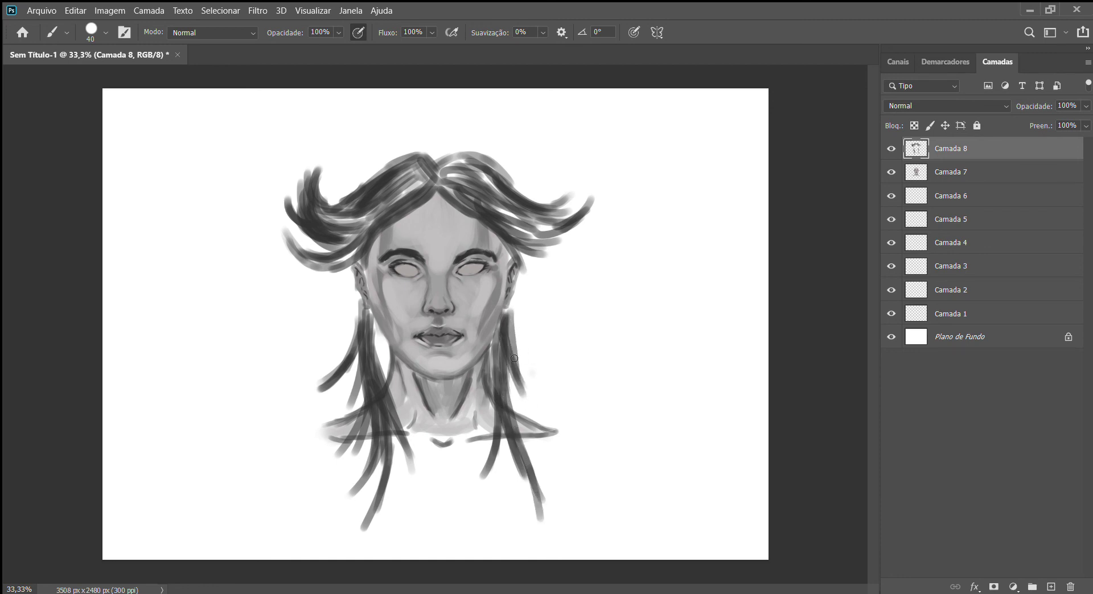
left_click_drag(510, 356, 551, 427)
left_click_drag(501, 374, 554, 462)
mouse_move(519, 407)
left_mouse_down()
mouse_move(563, 465)
mouse_move(551, 468)
left_mouse_up()
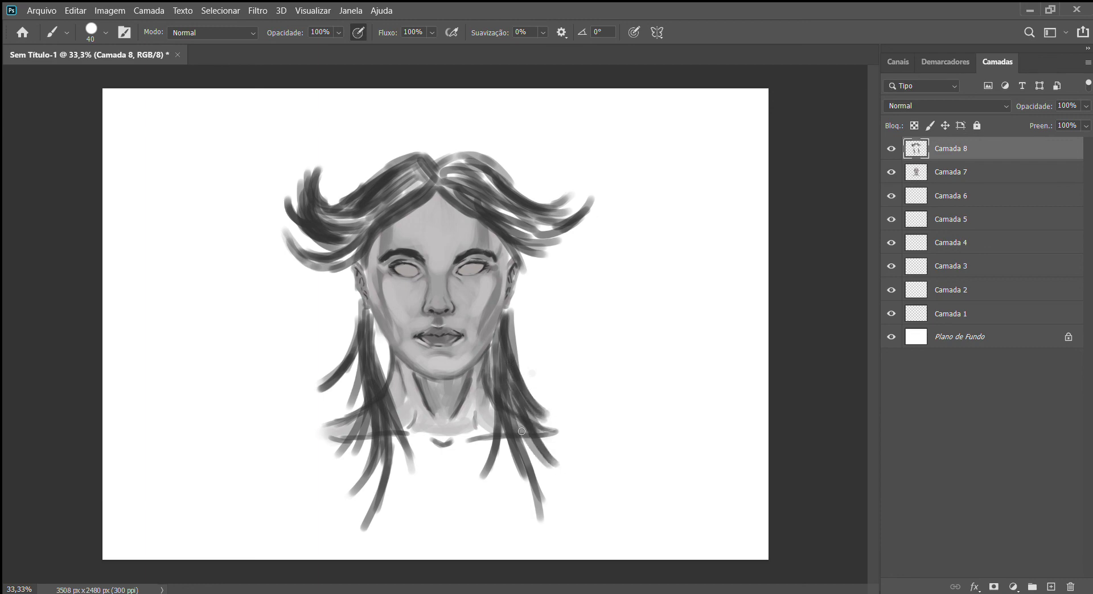
left_click_drag(518, 428, 558, 477)
left_click_drag(513, 425, 568, 500)
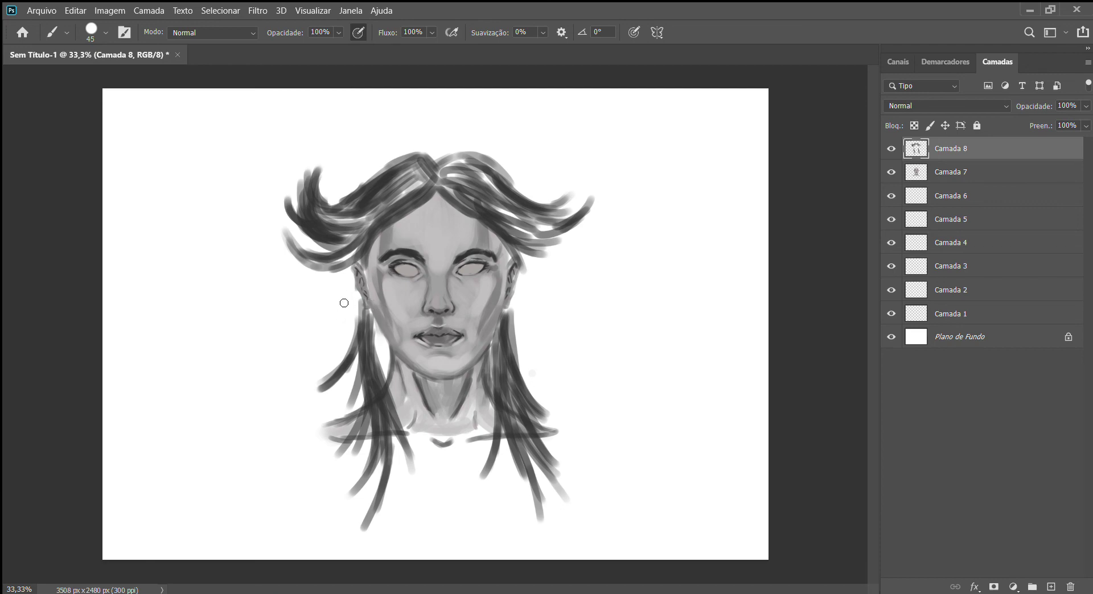
mouse_move(353, 282)
left_mouse_down()
mouse_move(315, 316)
mouse_move(322, 336)
mouse_move(305, 356)
mouse_move(288, 309)
mouse_move(272, 318)
mouse_move(275, 307)
left_mouse_up()
With a size-100 brush, sweep soft grey hair out from below the left ear.
left_click_drag(361, 312, 294, 393)
left_click_drag(359, 353, 296, 389)
left_click_drag(382, 337, 339, 416)
mouse_move(376, 360)
left_mouse_down()
mouse_move(317, 435)
mouse_move(272, 403)
left_mouse_up()
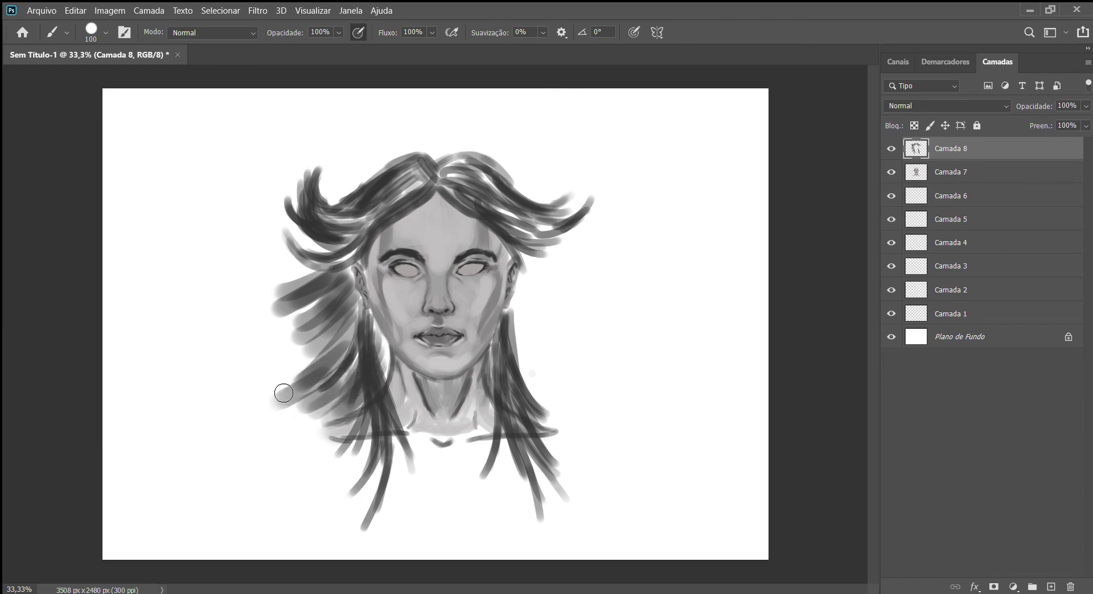
Flare soft grey strands outward from the right cheek, ear and neck.
left_click_drag(517, 364, 567, 416)
left_click_drag(515, 341, 565, 387)
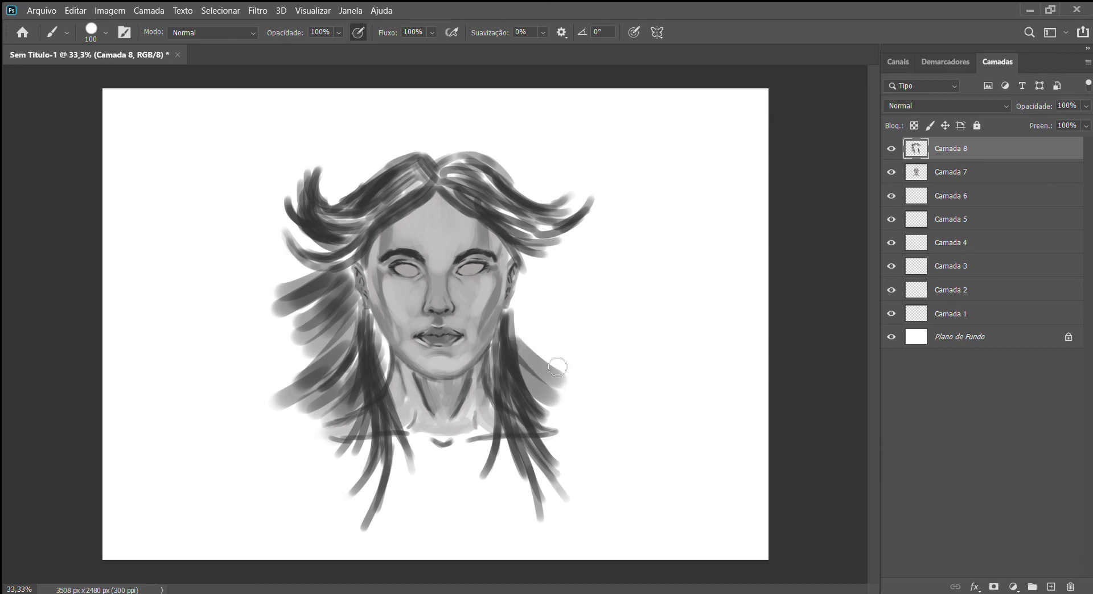
left_click_drag(530, 319, 566, 367)
mouse_move(513, 299)
left_mouse_down()
mouse_move(569, 364)
mouse_move(578, 319)
left_mouse_up()
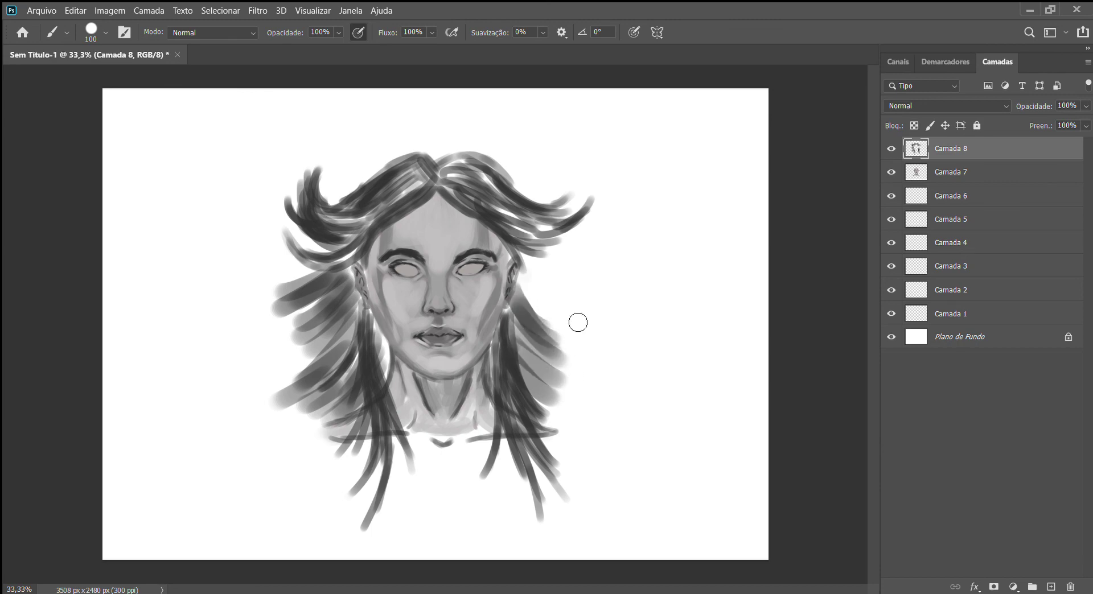
left_click_drag(541, 262, 574, 312)
left_click_drag(521, 283, 605, 358)
left_click_drag(532, 327, 581, 420)
left_click_drag(527, 353, 592, 429)
left_click_drag(521, 367, 598, 444)
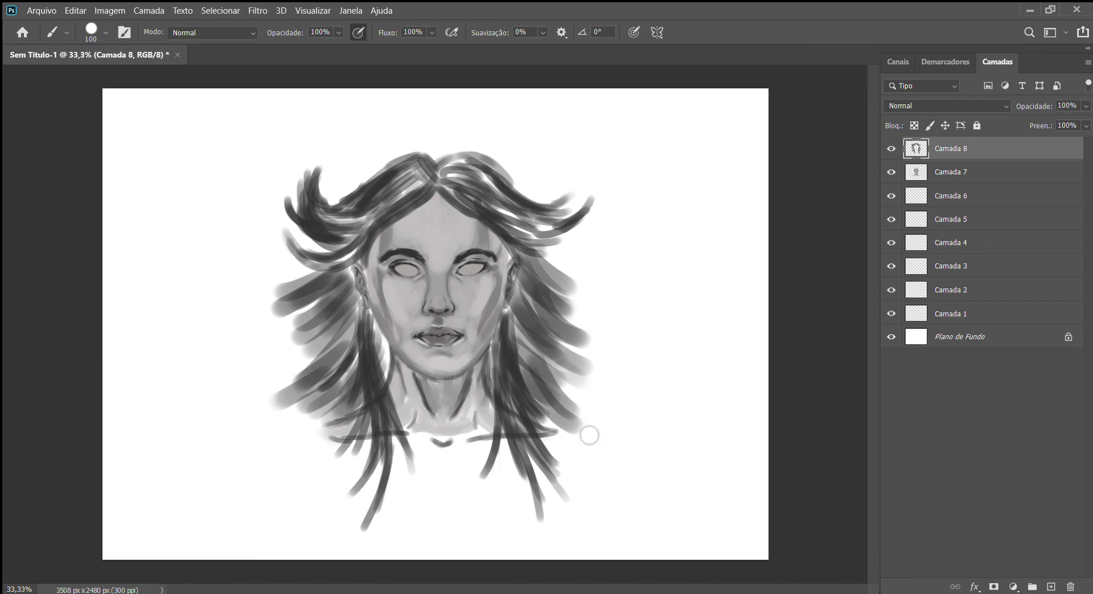
left_click_drag(535, 399, 593, 433)
mouse_move(550, 364)
left_mouse_down()
mouse_move(618, 413)
mouse_move(603, 414)
mouse_move(606, 377)
left_mouse_up()
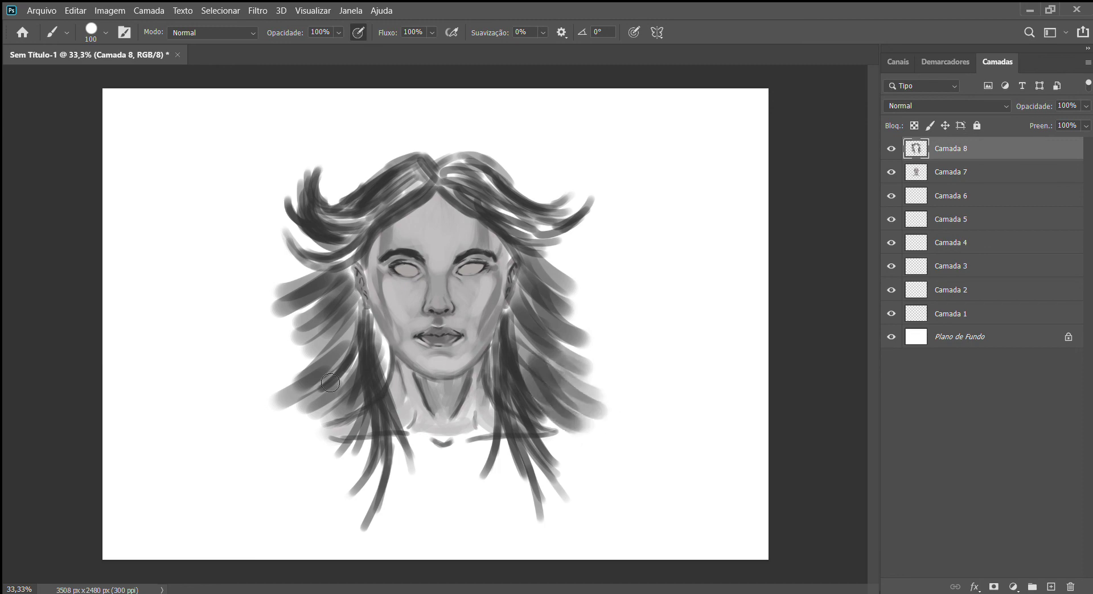
Add a grey strand flaring left and strands rising above the upper-left of the head.
left_click_drag(334, 338, 255, 374)
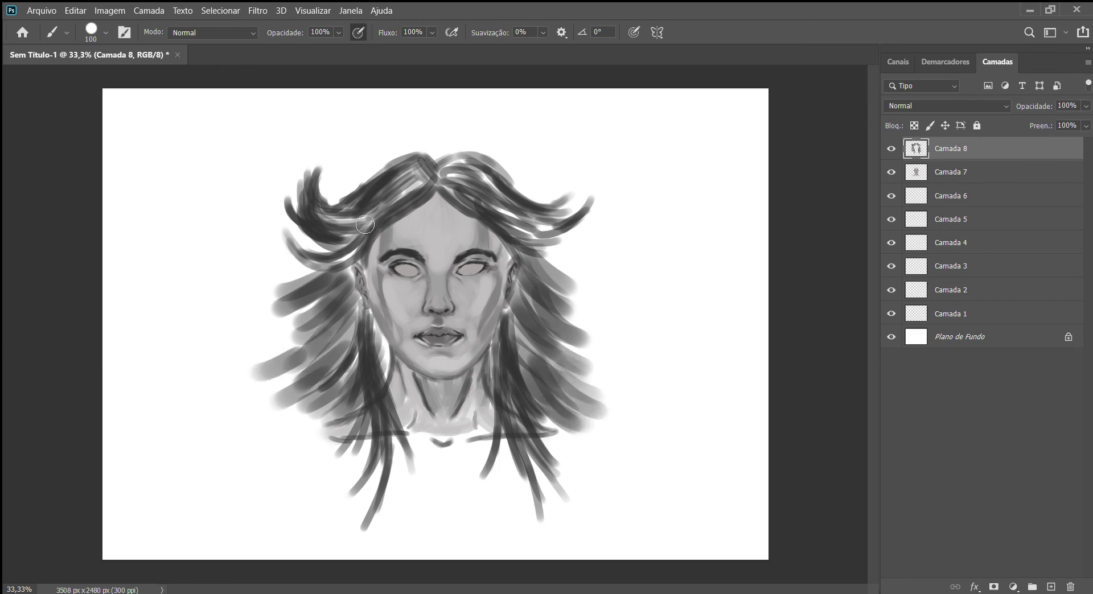
left_click_drag(374, 158, 328, 200)
mouse_move(364, 128)
left_mouse_down()
mouse_move(377, 141)
mouse_move(421, 109)
mouse_move(371, 174)
left_mouse_up()
mouse_move(415, 127)
left_mouse_down()
mouse_move(384, 166)
mouse_move(427, 136)
mouse_move(424, 162)
left_mouse_up()
Build a peaked hair mass on top, extending strands up and over to the right.
mouse_move(453, 119)
left_mouse_down()
mouse_move(424, 163)
mouse_move(469, 125)
mouse_move(442, 145)
left_mouse_up()
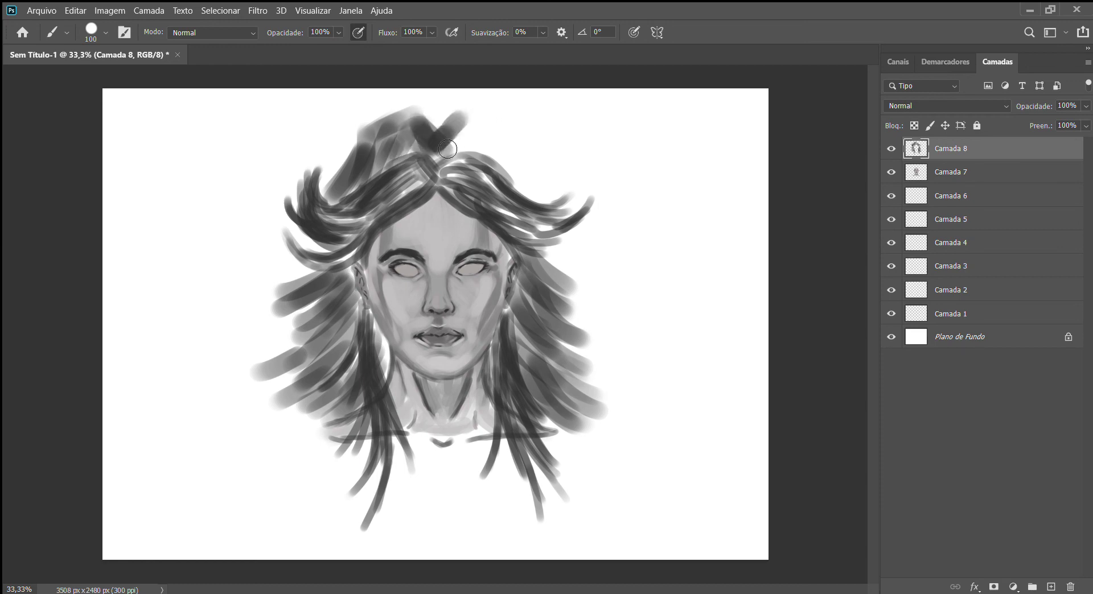
mouse_move(473, 109)
left_mouse_down()
mouse_move(438, 154)
mouse_move(440, 127)
mouse_move(484, 103)
mouse_move(501, 148)
mouse_move(444, 163)
left_mouse_up()
mouse_move(492, 125)
left_mouse_down()
mouse_move(455, 165)
mouse_move(515, 162)
mouse_move(509, 182)
left_mouse_up()
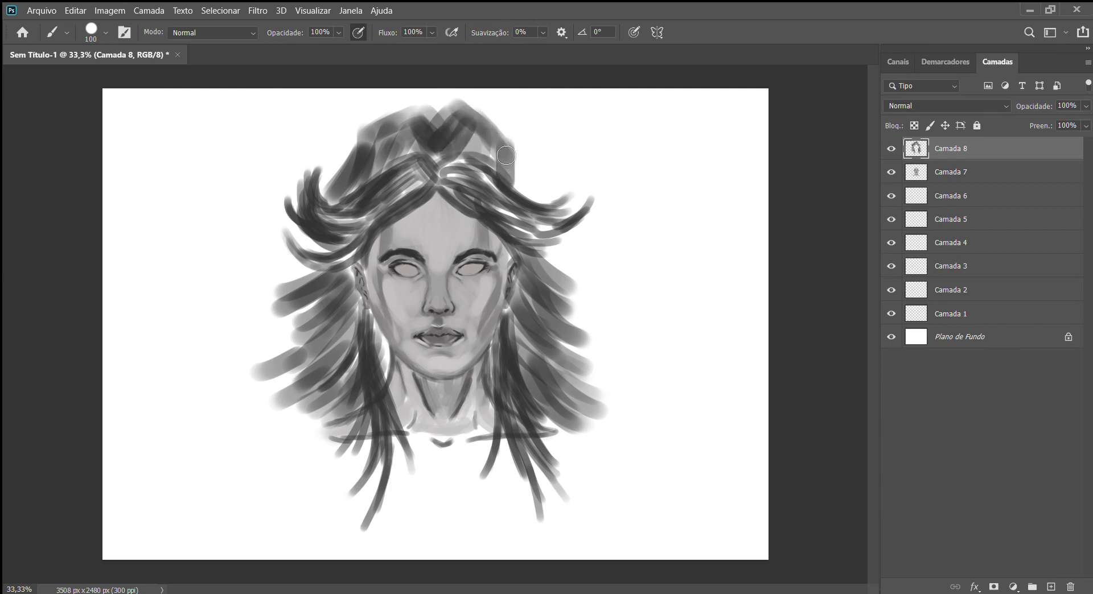
left_click_drag(501, 145, 544, 222)
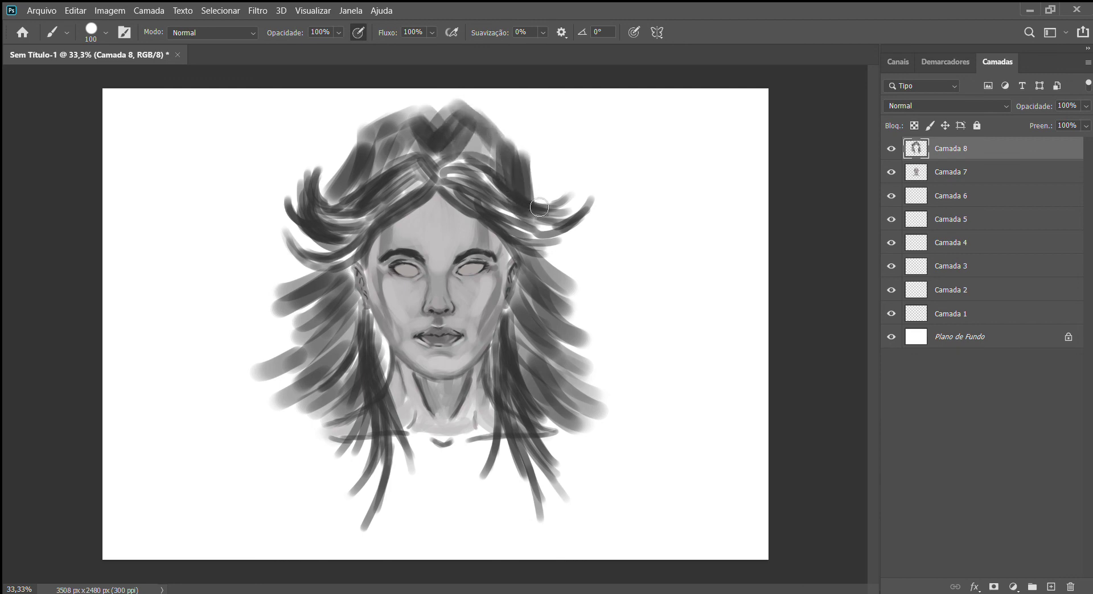
mouse_move(521, 179)
left_mouse_down()
mouse_move(561, 265)
mouse_move(575, 261)
mouse_move(543, 227)
left_mouse_up()
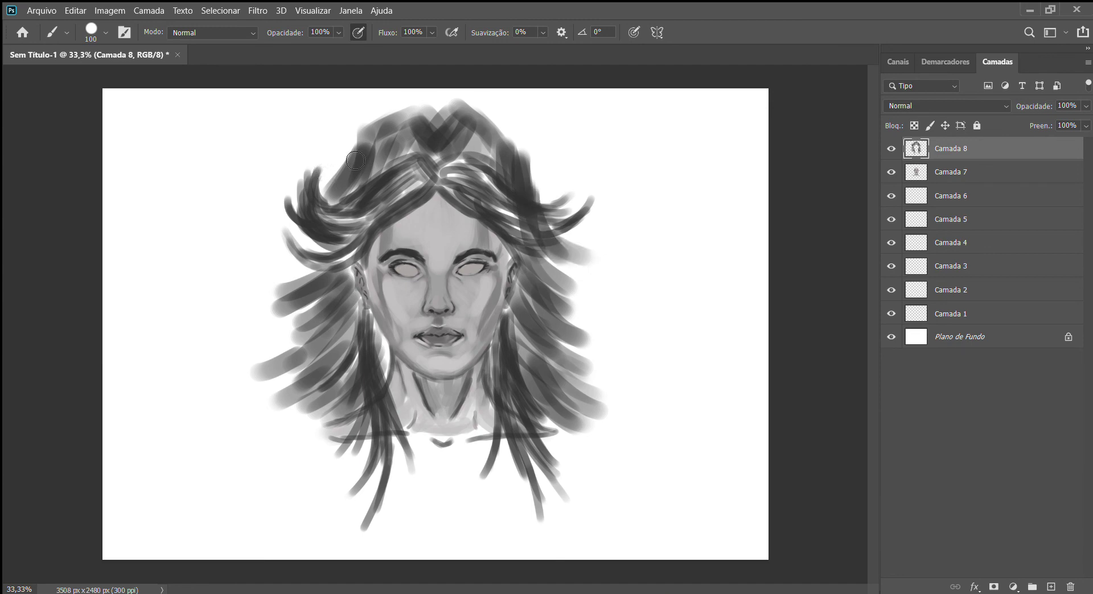
Add volume across the upper-left, centre and upper-right hair, then lightly refine the lower-left strands in grey.
left_click_drag(355, 161, 336, 200)
left_click_drag(364, 137, 319, 215)
left_click_drag(350, 181, 329, 214)
mouse_move(509, 185)
left_mouse_down()
mouse_move(482, 148)
mouse_move(424, 174)
mouse_move(392, 210)
left_mouse_up()
left_click_drag(419, 146, 341, 207)
mouse_move(490, 145)
left_mouse_down()
mouse_move(438, 185)
mouse_move(453, 171)
left_mouse_up()
mouse_move(518, 120)
left_mouse_down()
mouse_move(495, 143)
mouse_move(527, 165)
mouse_move(502, 189)
left_mouse_up()
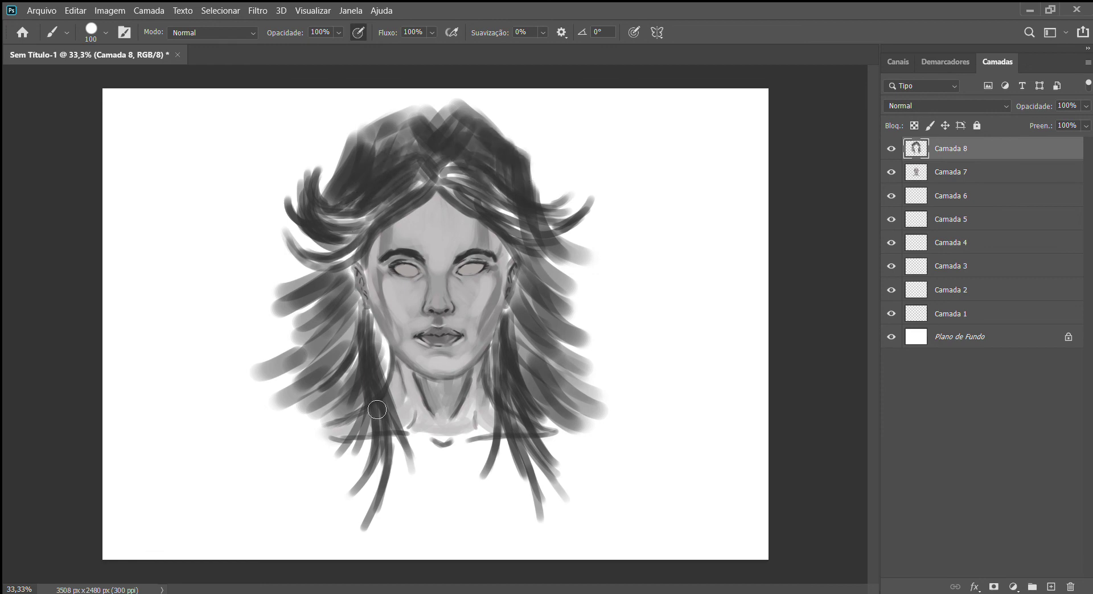
left_click_drag(336, 410, 315, 442)
mouse_move(341, 436)
left_mouse_down()
mouse_move(279, 444)
mouse_move(303, 447)
mouse_move(283, 456)
left_mouse_up()
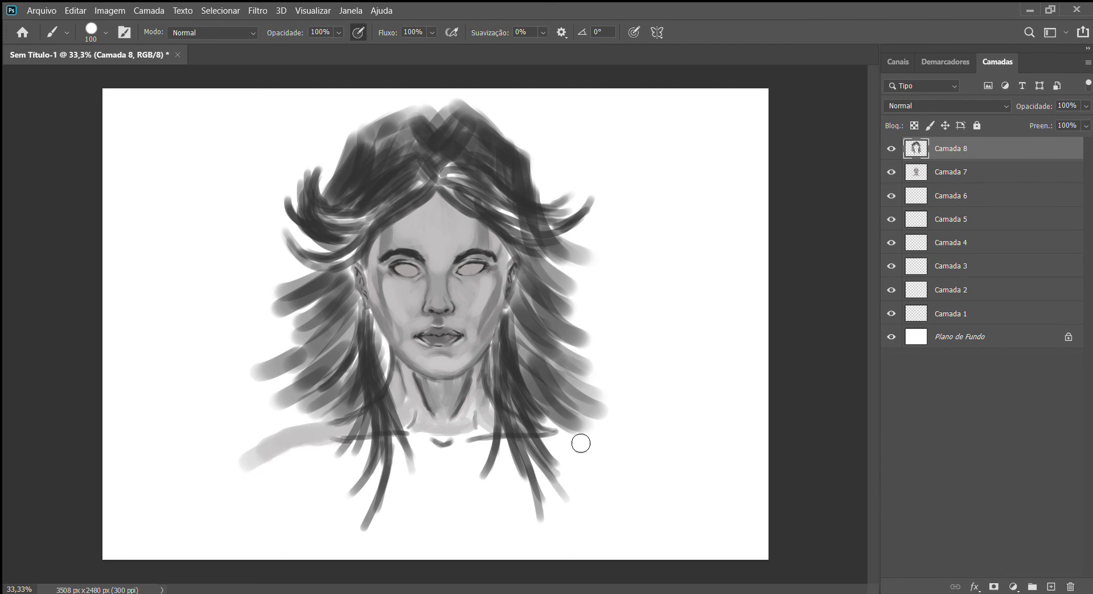
Block in the right and left shoulders with soft light grey strokes spreading outward beneath the hair.
left_click_drag(548, 437, 603, 464)
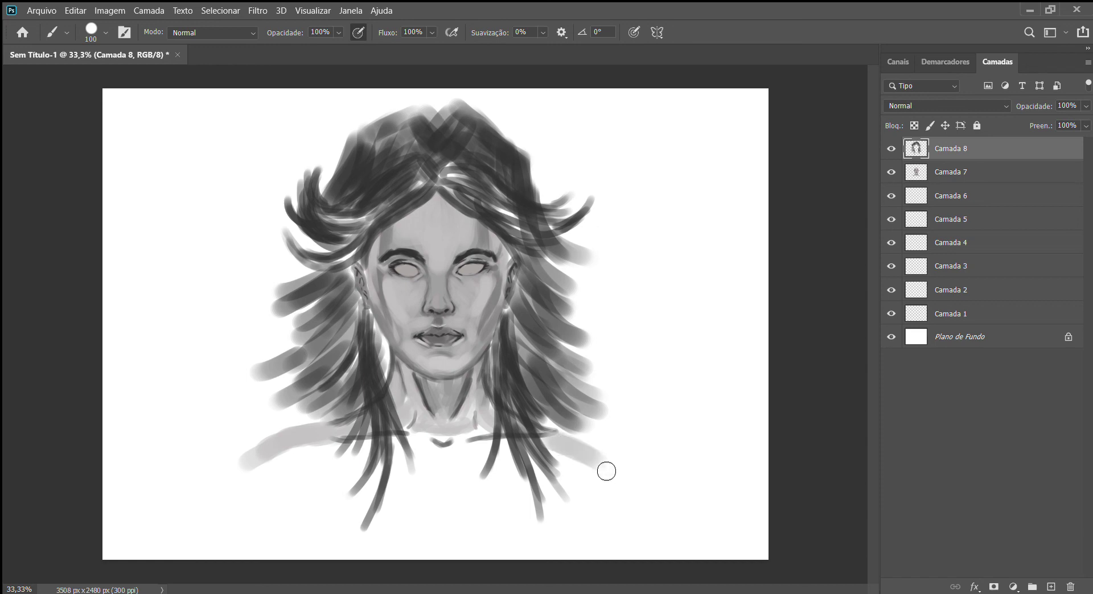
mouse_move(555, 438)
left_mouse_down()
mouse_move(624, 475)
mouse_move(598, 459)
left_mouse_up()
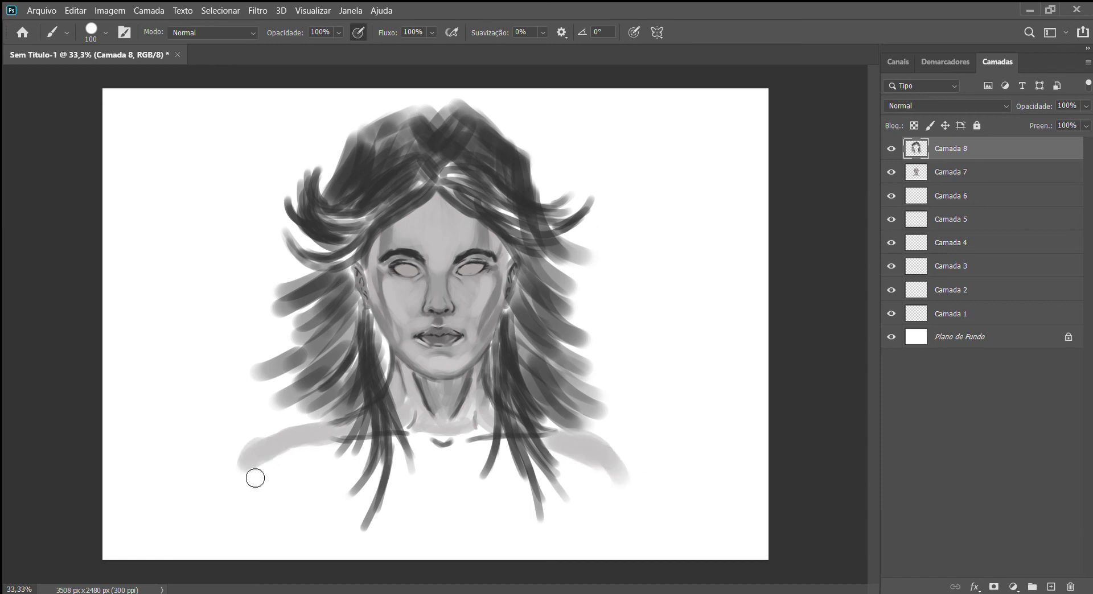
left_click_drag(262, 462, 242, 496)
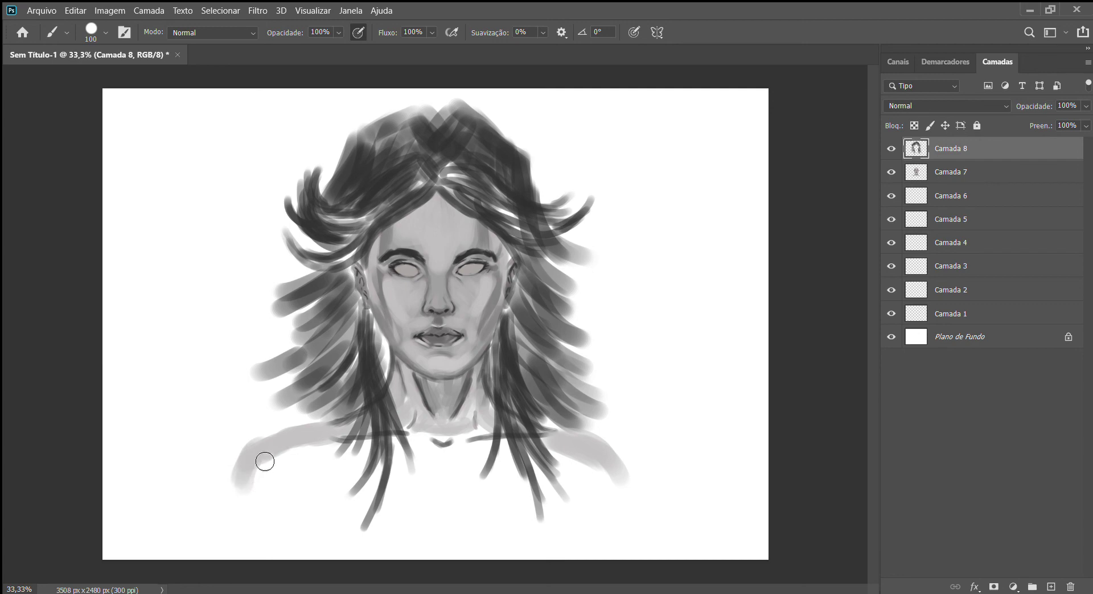
left_click_drag(264, 456, 236, 501)
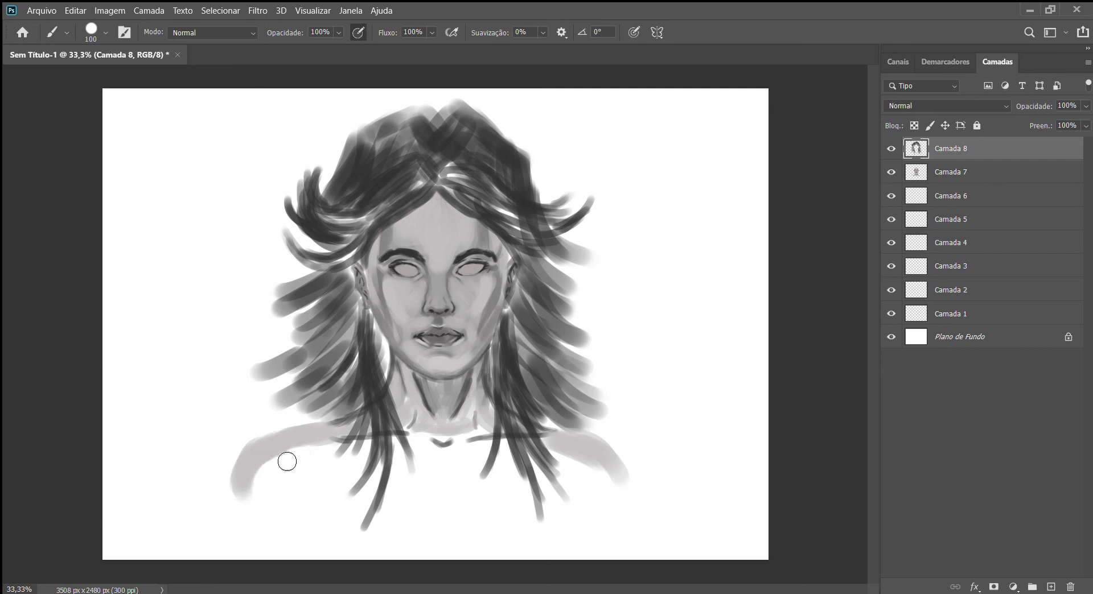
mouse_move(319, 450)
left_mouse_down()
mouse_move(284, 478)
mouse_move(342, 455)
left_mouse_up()
left_click_drag(574, 463, 626, 497)
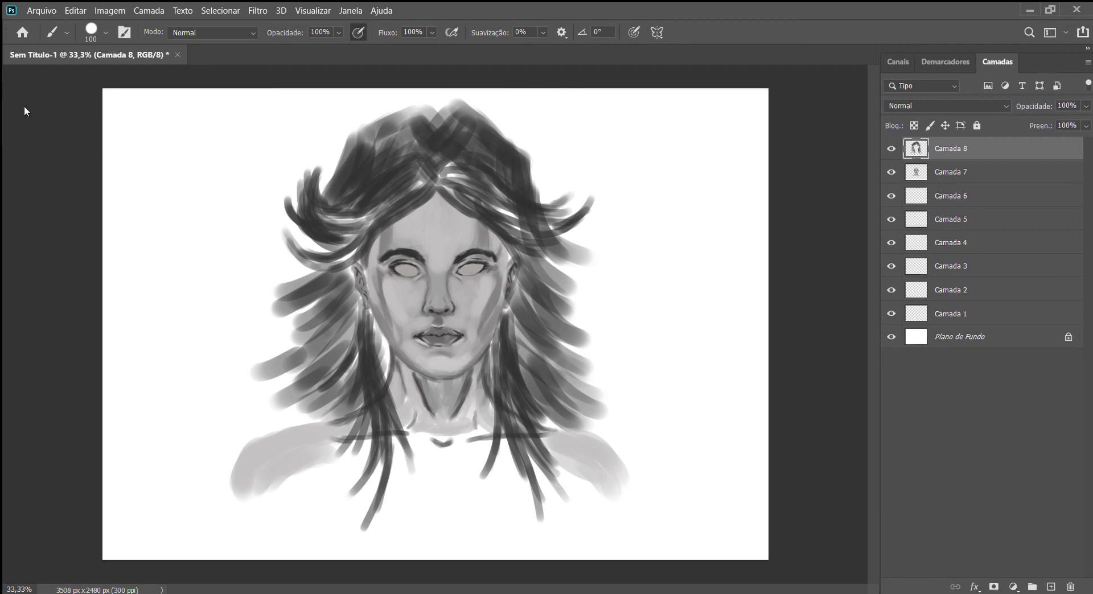
Lasso the lips and copy them from Camada 7 onto a new layer, Camada 9.
key("l")
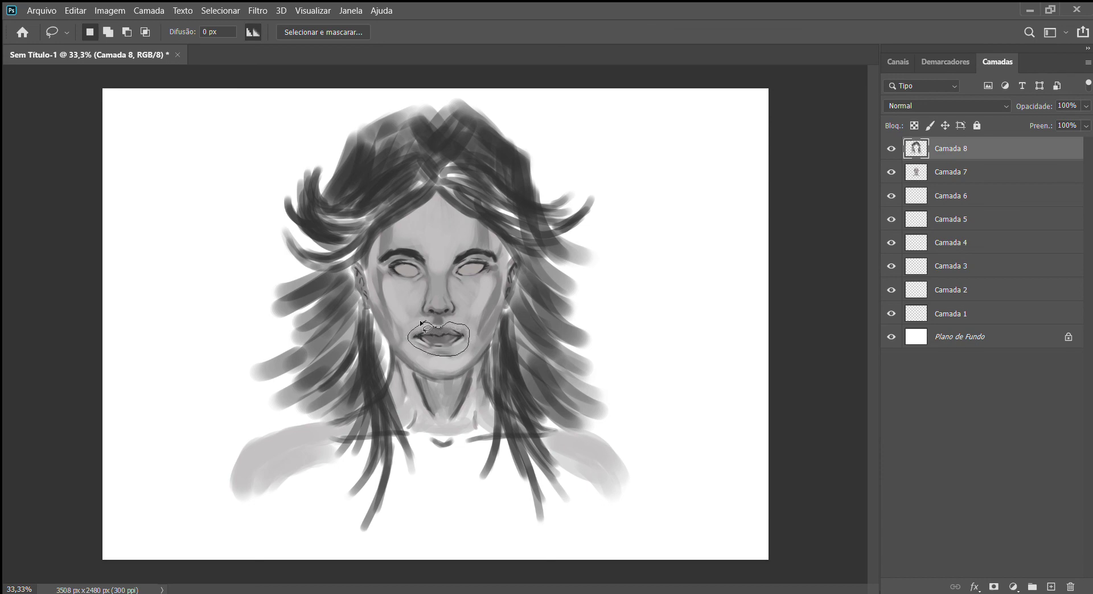
left_click_drag(420, 323, 428, 324)
left_click(904, 180)
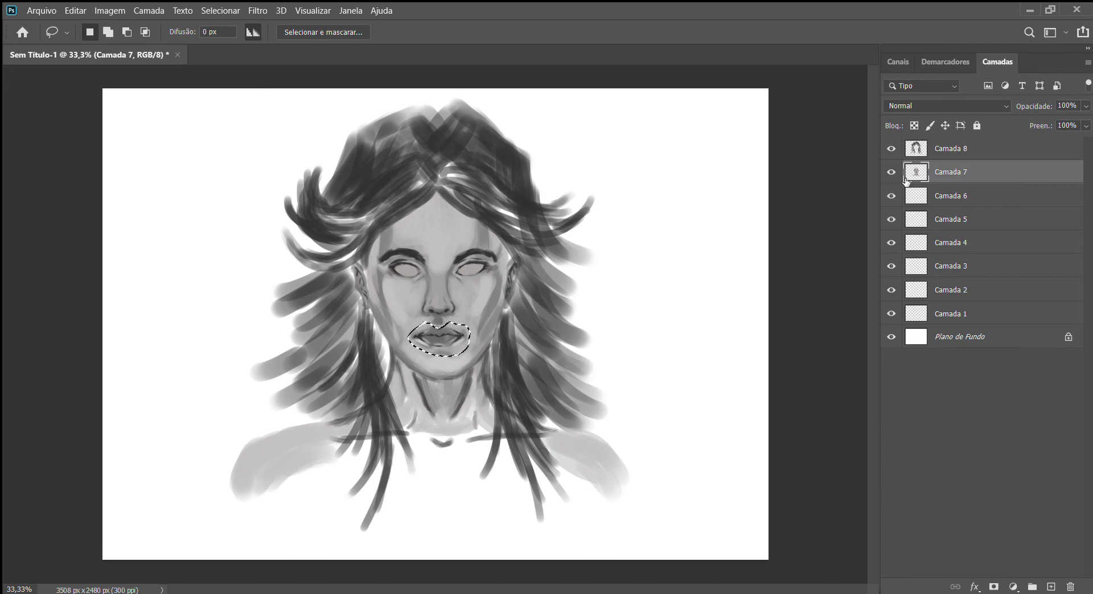
key("ctrl+shift+alt+n")
Stretch the copied lips to about 111% height and apply the transform.
key("v")
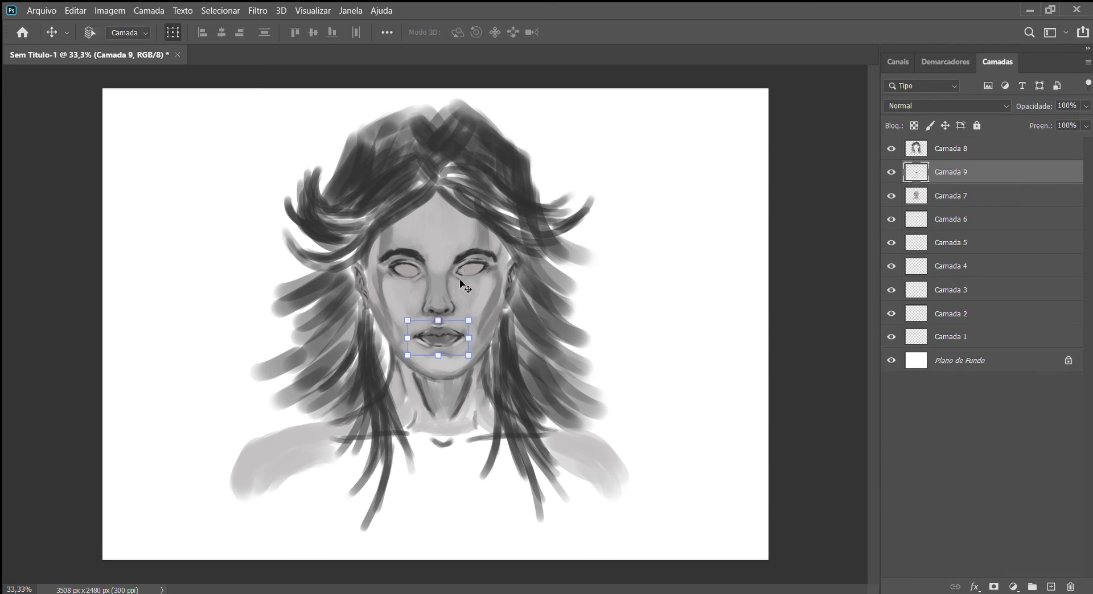
left_click_drag(444, 360, 443, 367)
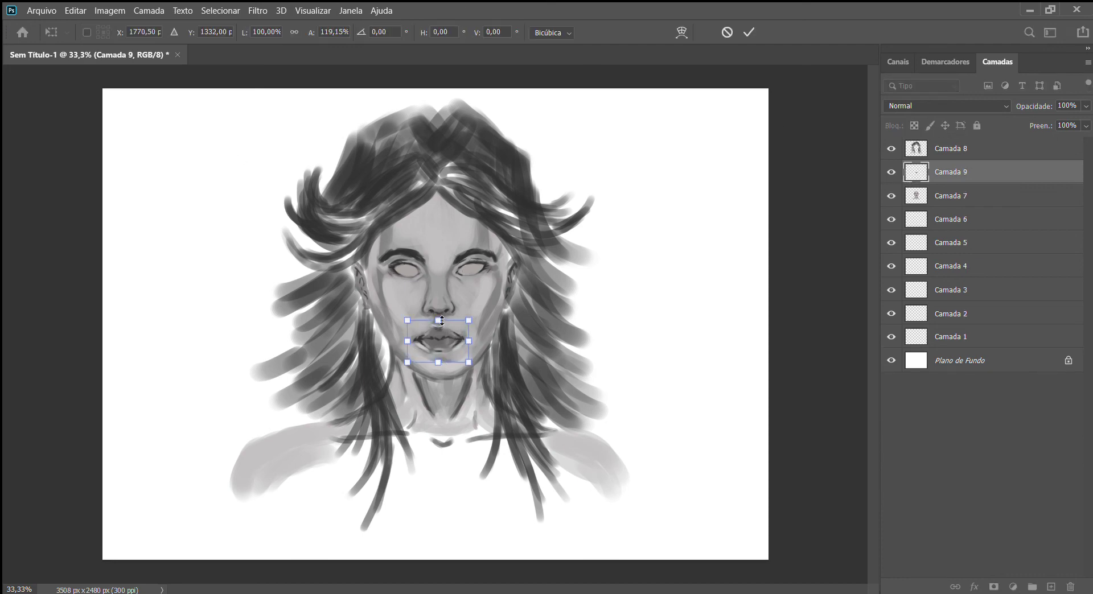
left_click_drag(442, 321, 479, 340)
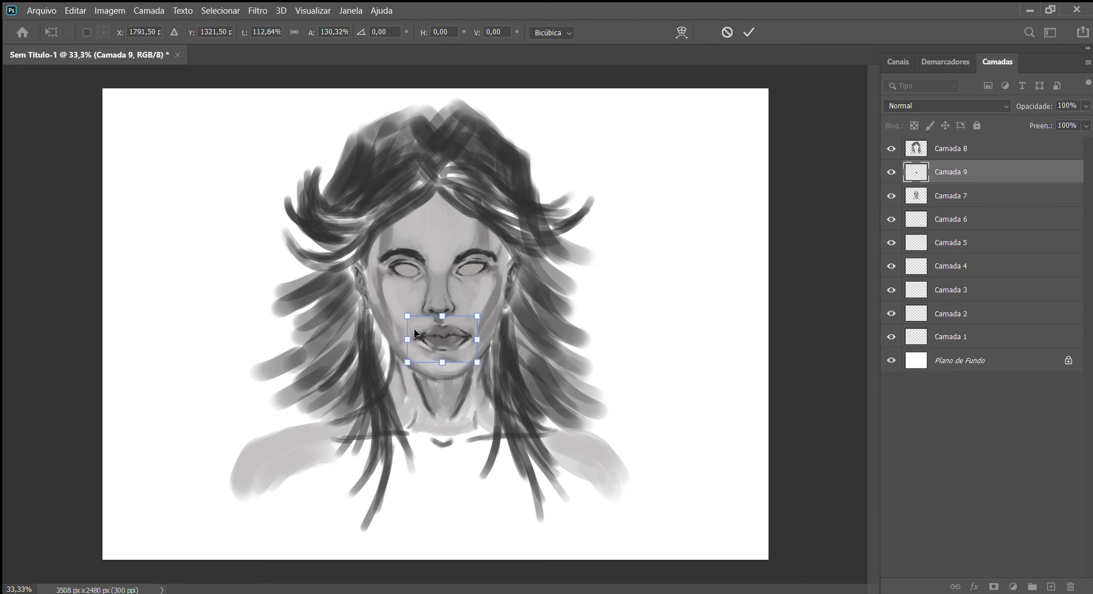
left_click_drag(407, 340, 403, 339)
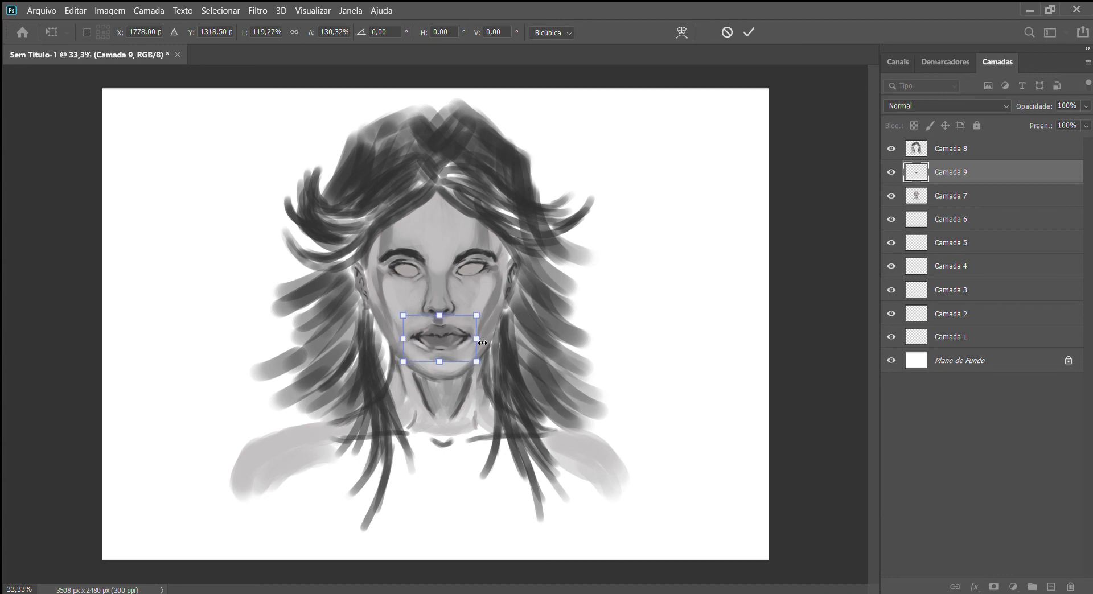
mouse_move(483, 343)
left_mouse_down()
mouse_move(441, 321)
mouse_move(416, 346)
mouse_move(443, 361)
left_mouse_up()
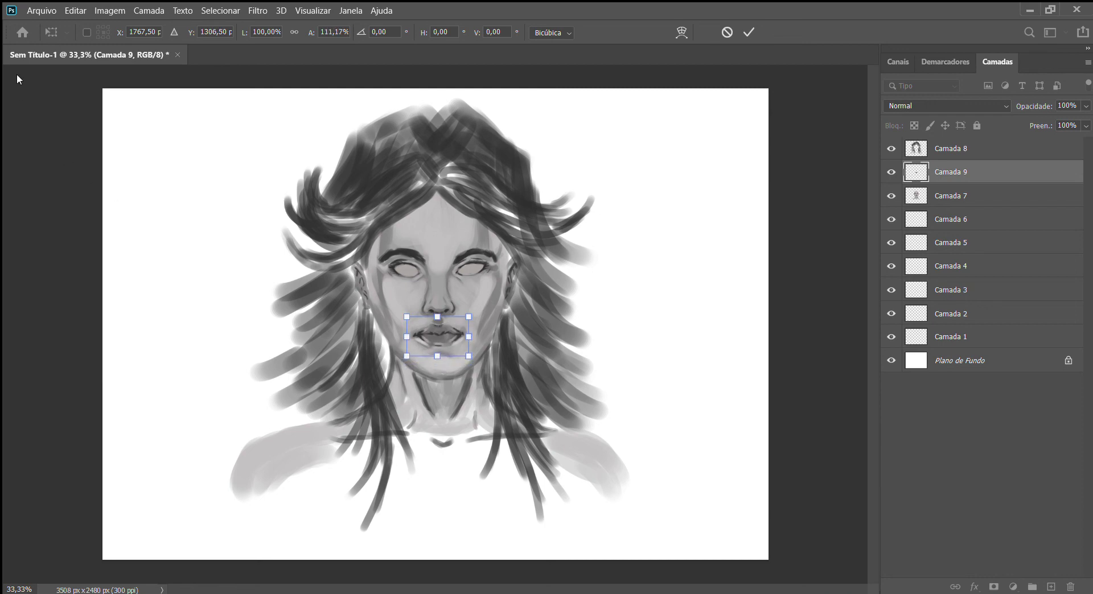
key("Return")
Merge Camada 7, 8 and 9 into a single Camada 8 layer.
left_click(948, 197)
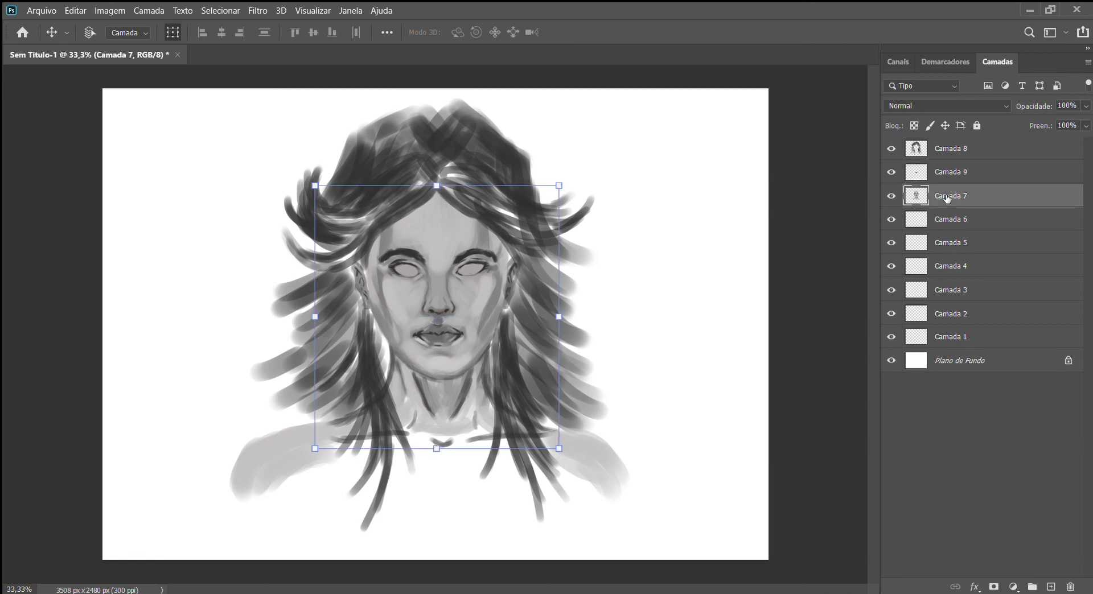
key("ctrl")
left_click(958, 159, "ctrl")
key("ctrl+e")
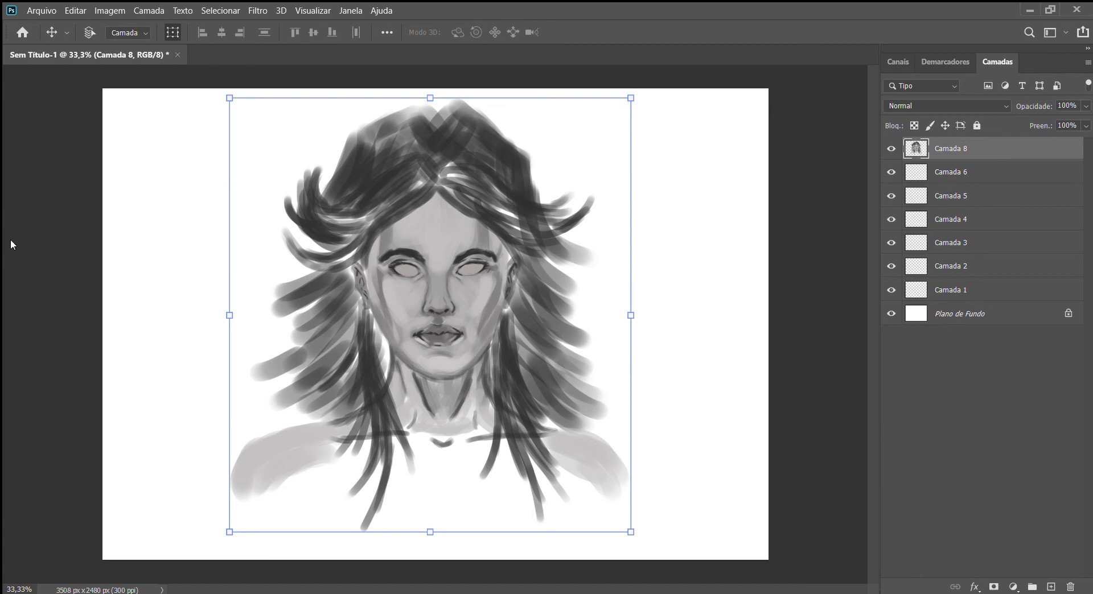
key("b")
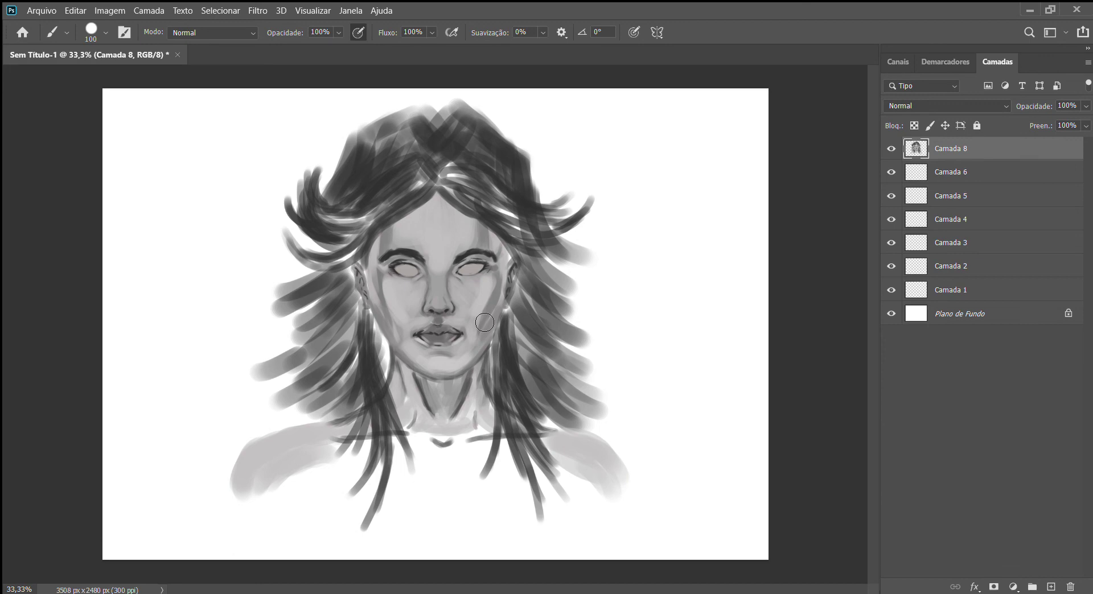
Darken the lip shading, then paint soft strokes of sampled grey on the left hair at brush size 175.
left_click_drag(435, 325, 424, 345)
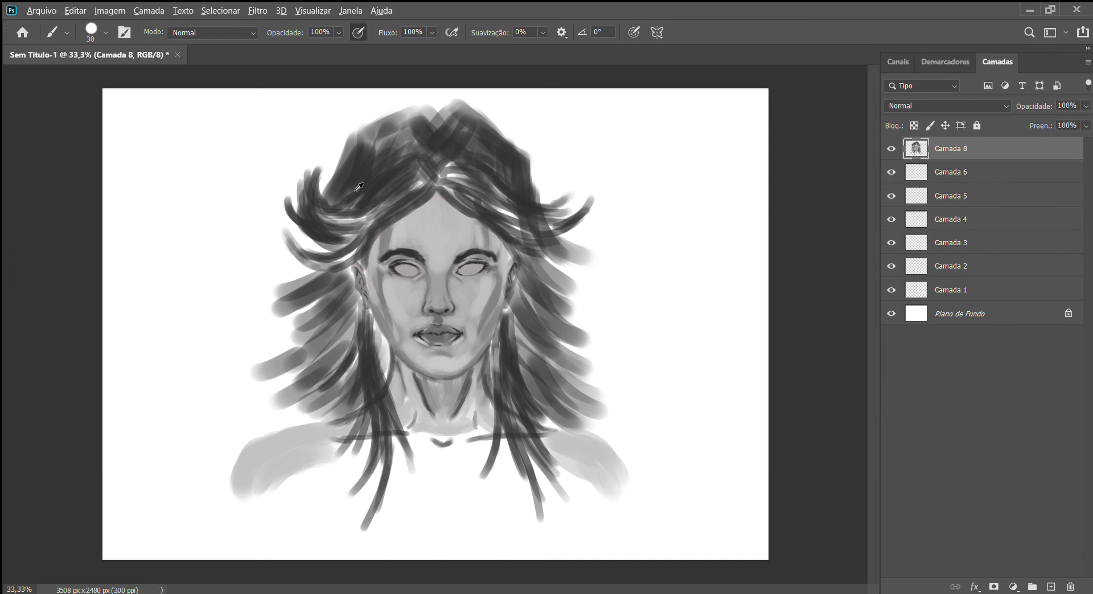
left_click(379, 186, "alt")
key("bracketright")
key("bracketright")
key("bracketright")
key("bracketright")
key("bracketright")
left_click_drag(310, 270, 273, 278)
mouse_move(319, 250)
left_mouse_down()
mouse_move(247, 259)
mouse_move(250, 273)
left_mouse_up()
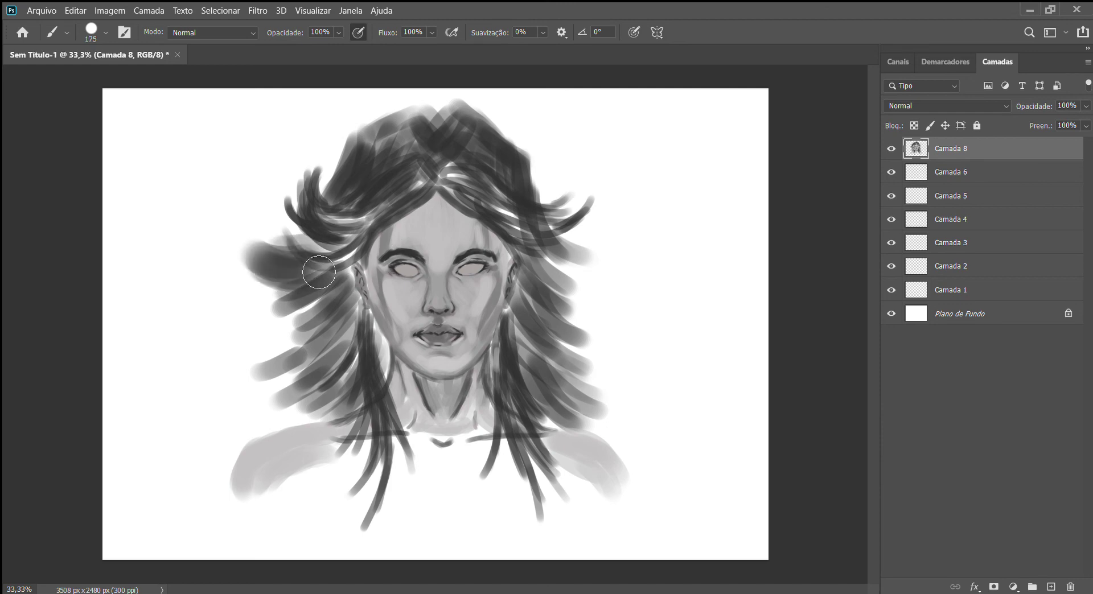
left_click_drag(327, 274, 236, 302)
Widen the left hair with dark grey strands and sweep the right hair outward.
left_click_drag(328, 302, 253, 376)
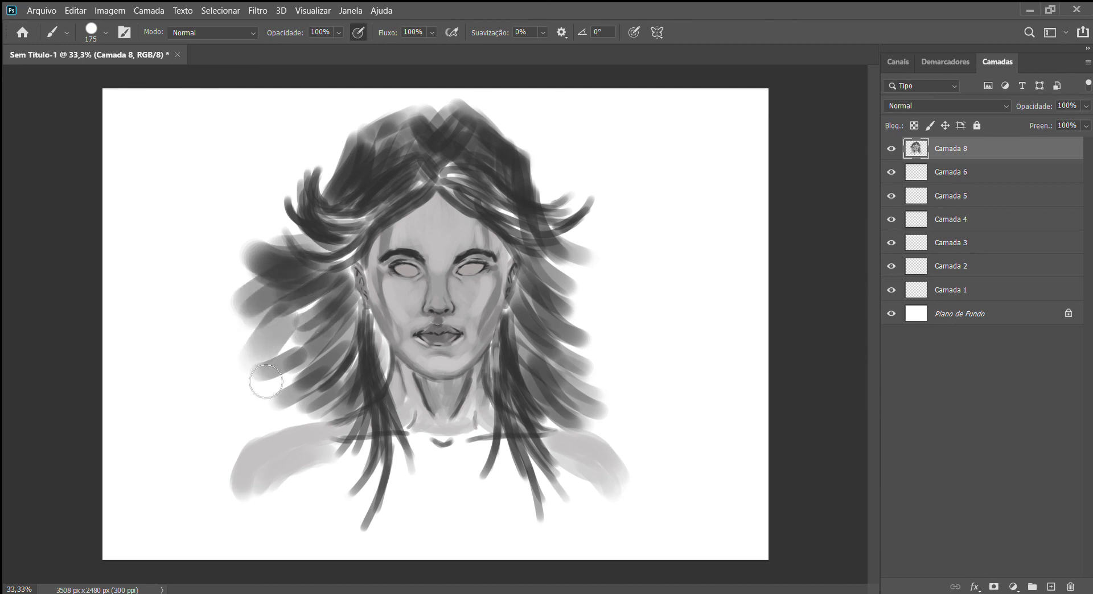
left_click_drag(310, 324, 214, 373)
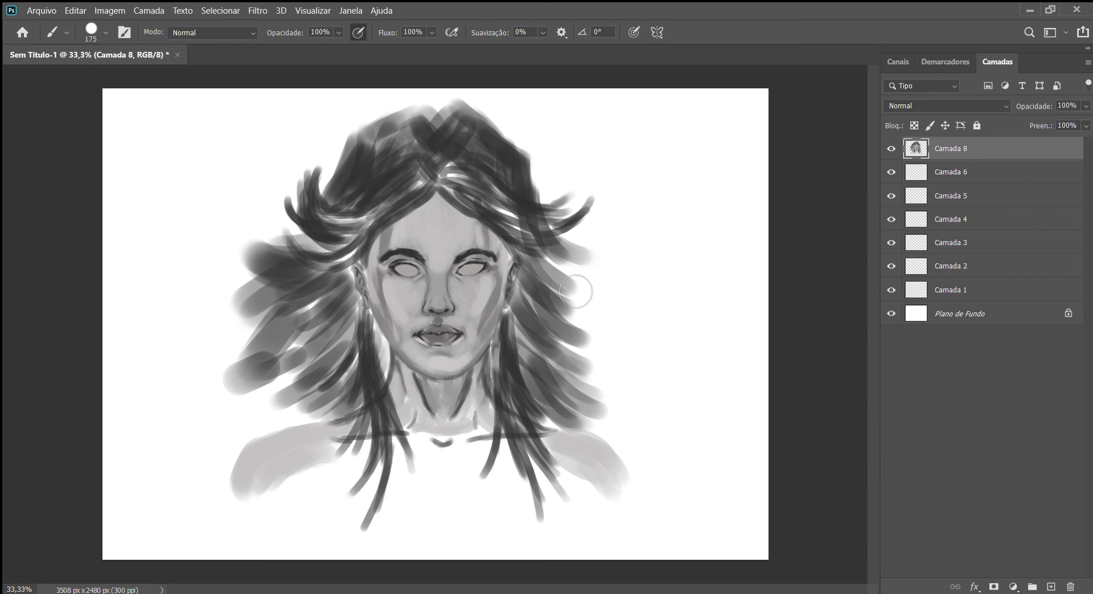
left_click_drag(555, 256, 612, 302)
mouse_move(547, 279)
left_mouse_down()
mouse_move(615, 341)
mouse_move(641, 338)
left_mouse_up()
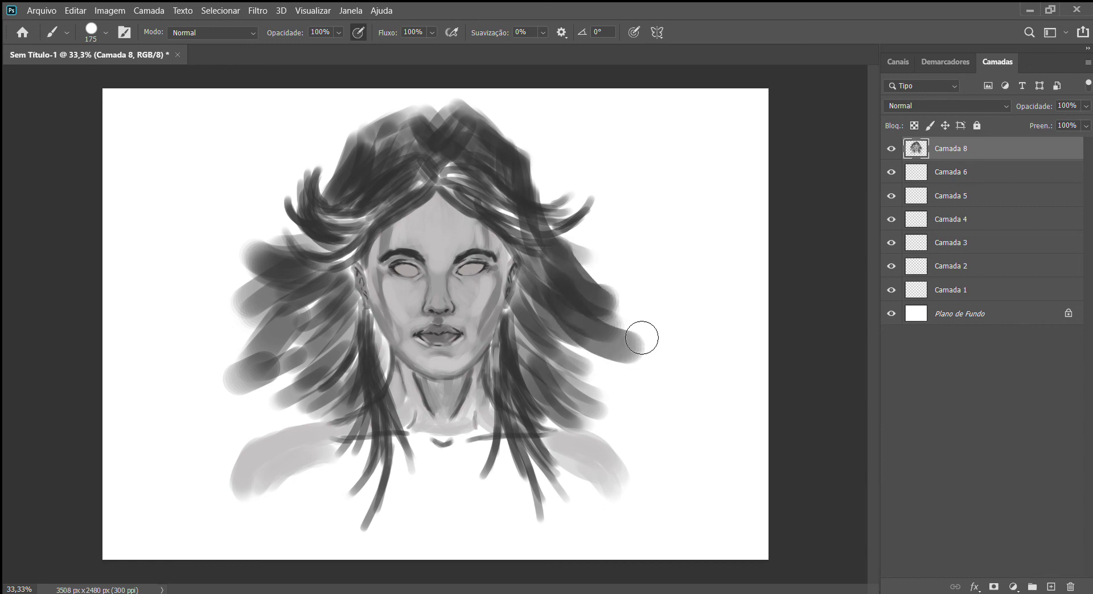